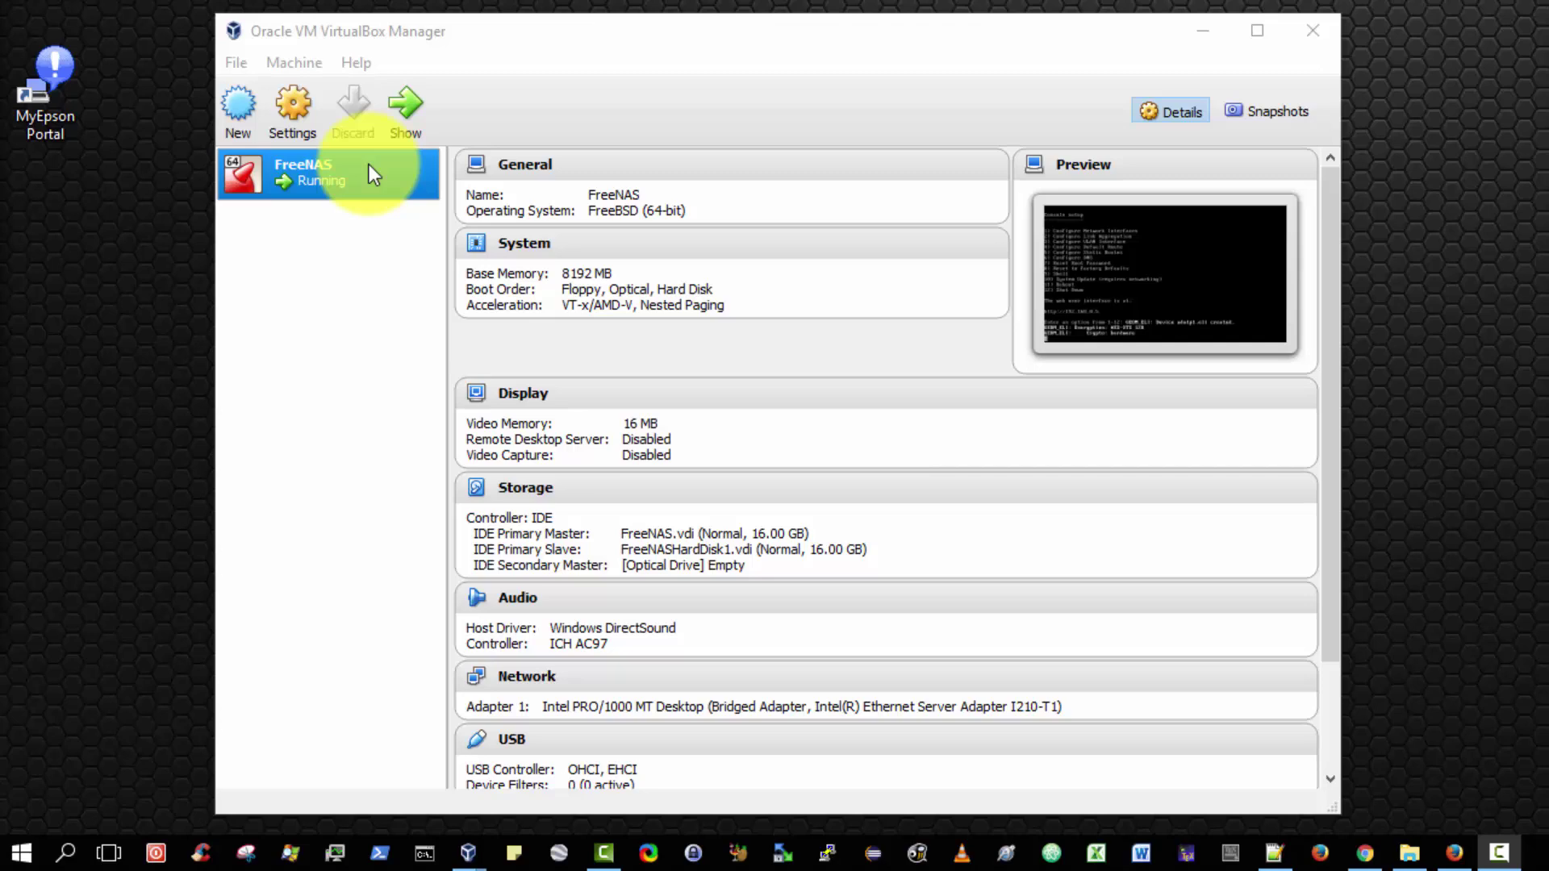
left_click(307, 108)
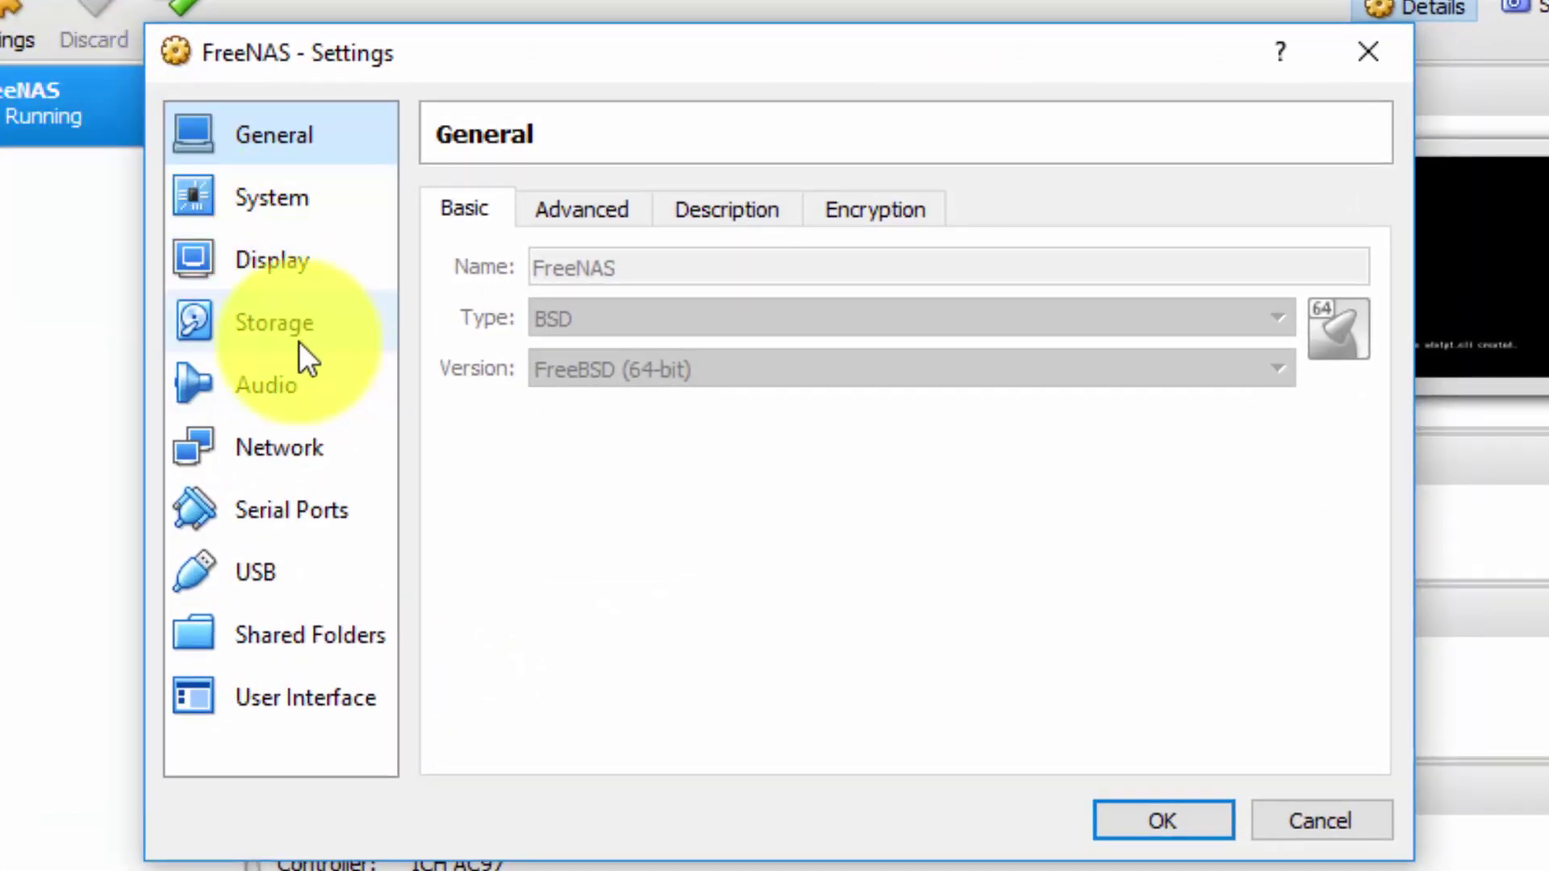
left_click(299, 341)
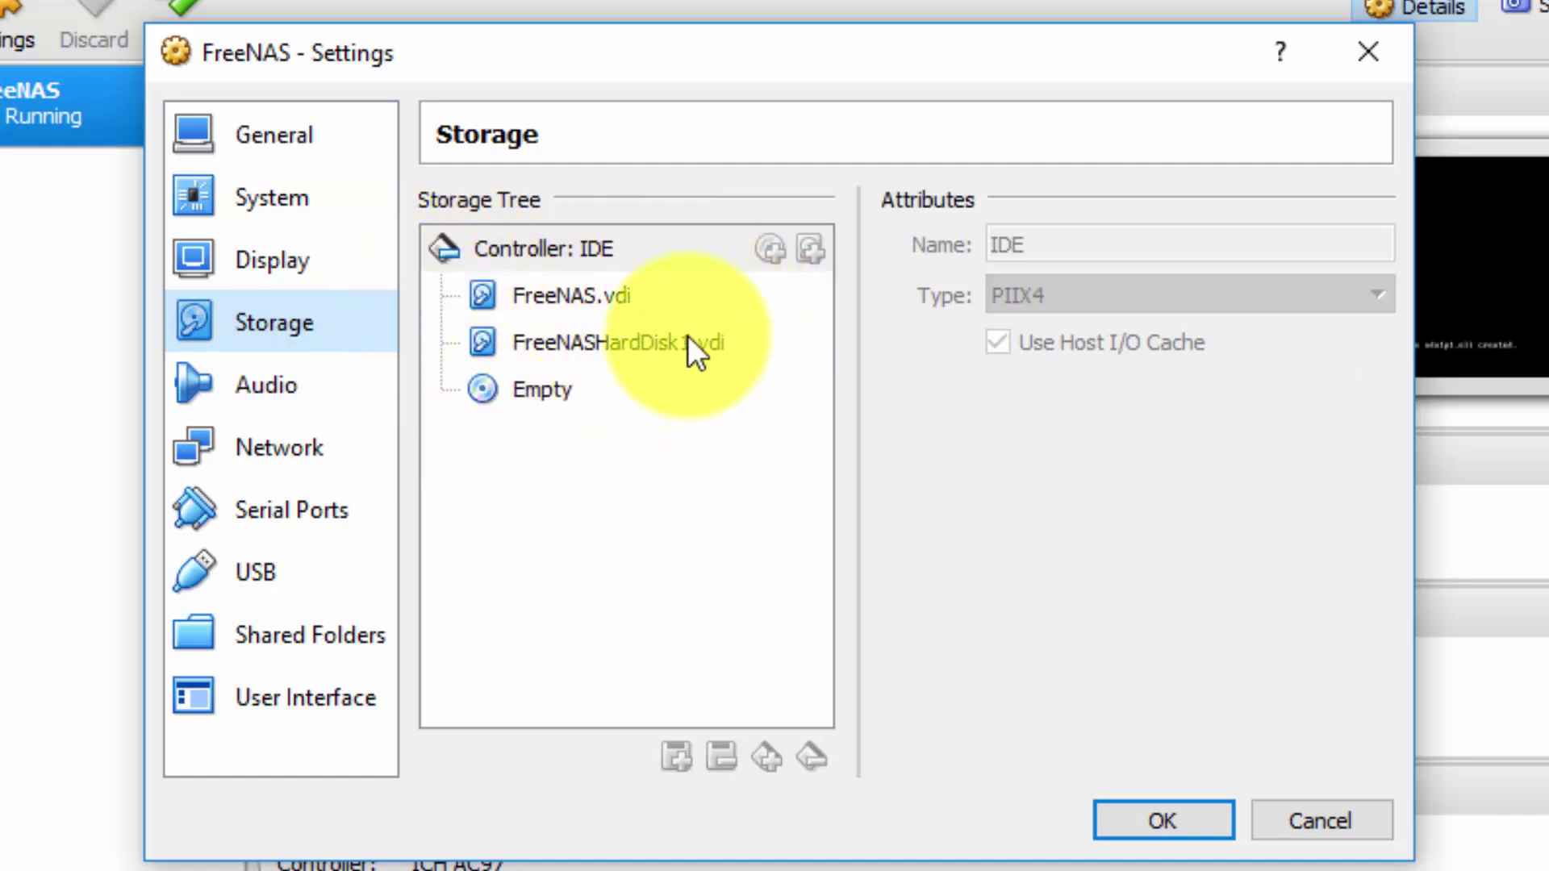
left_click(639, 339)
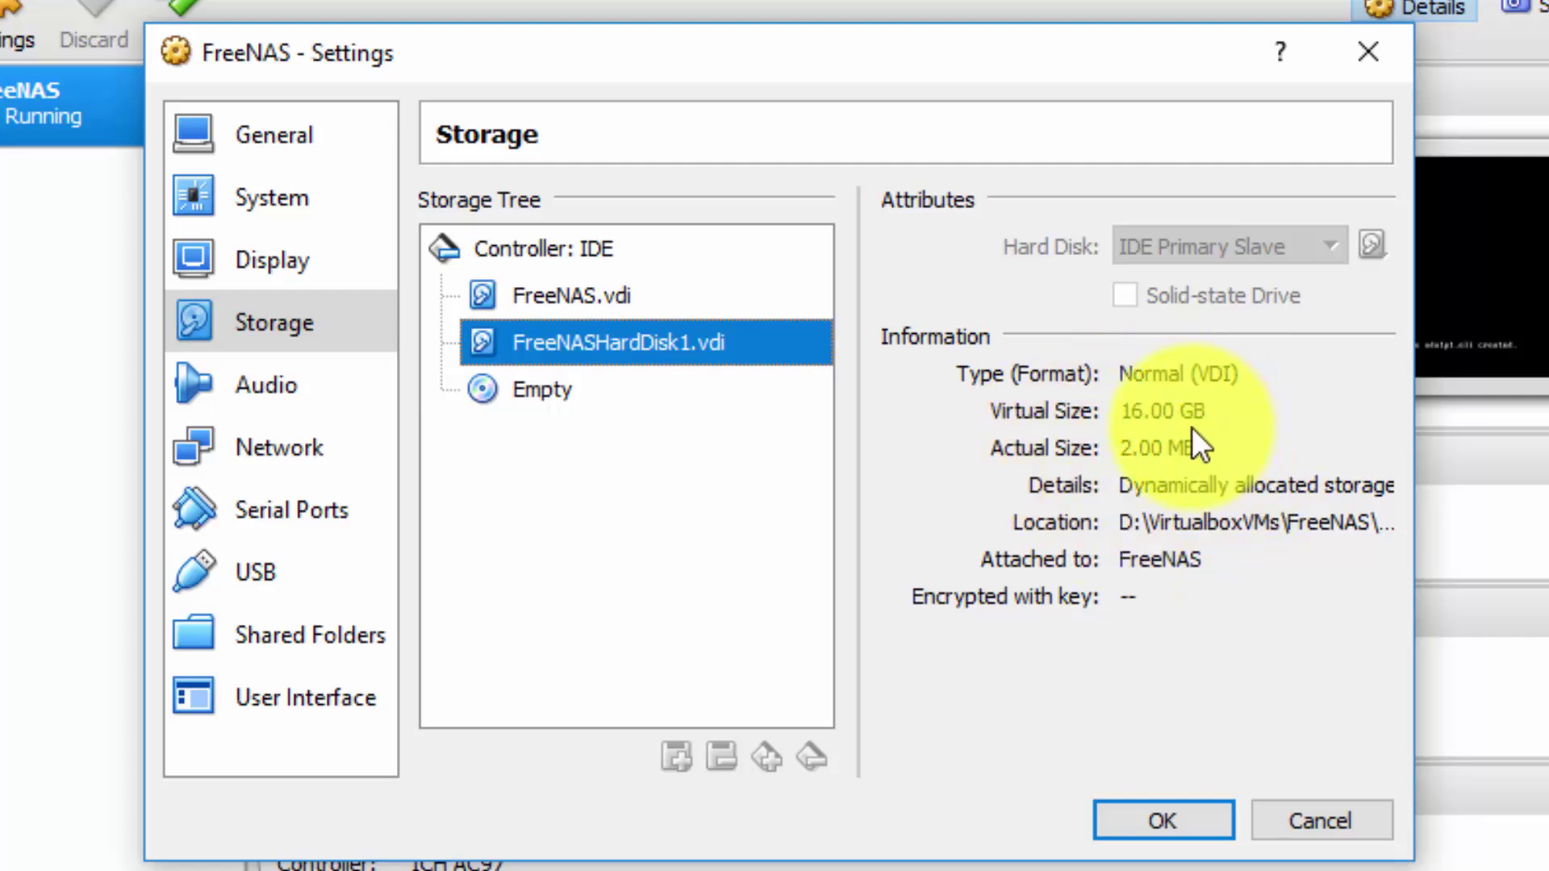
left_click(1188, 820)
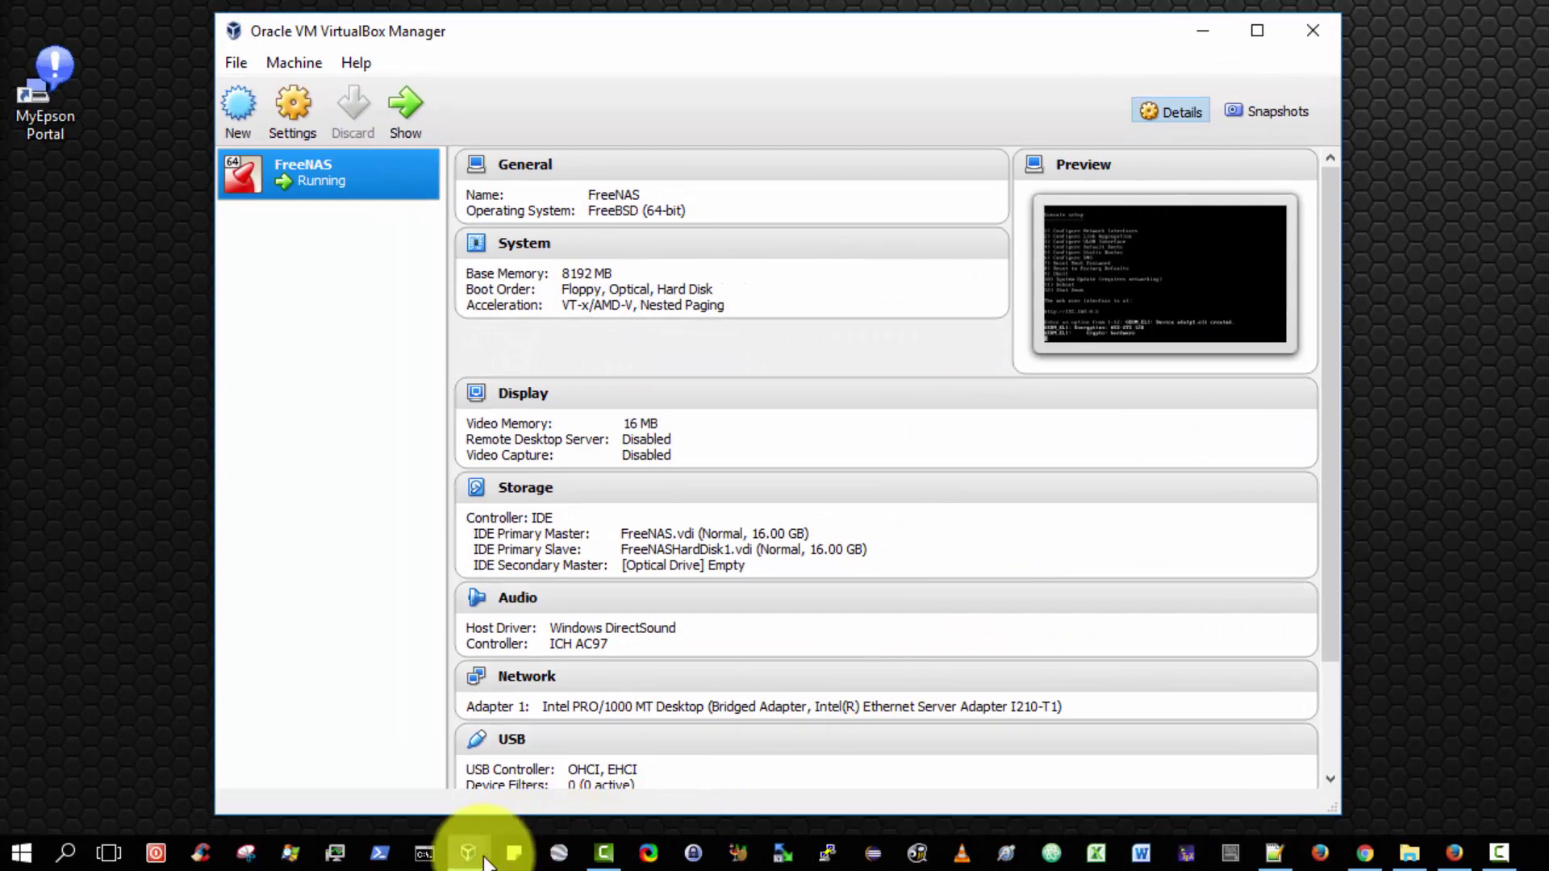
Step: Log in to the FreeNAS web UI as root, re-entering the password after the first attempt fails
mouse_move(461, 863)
left_click(533, 828)
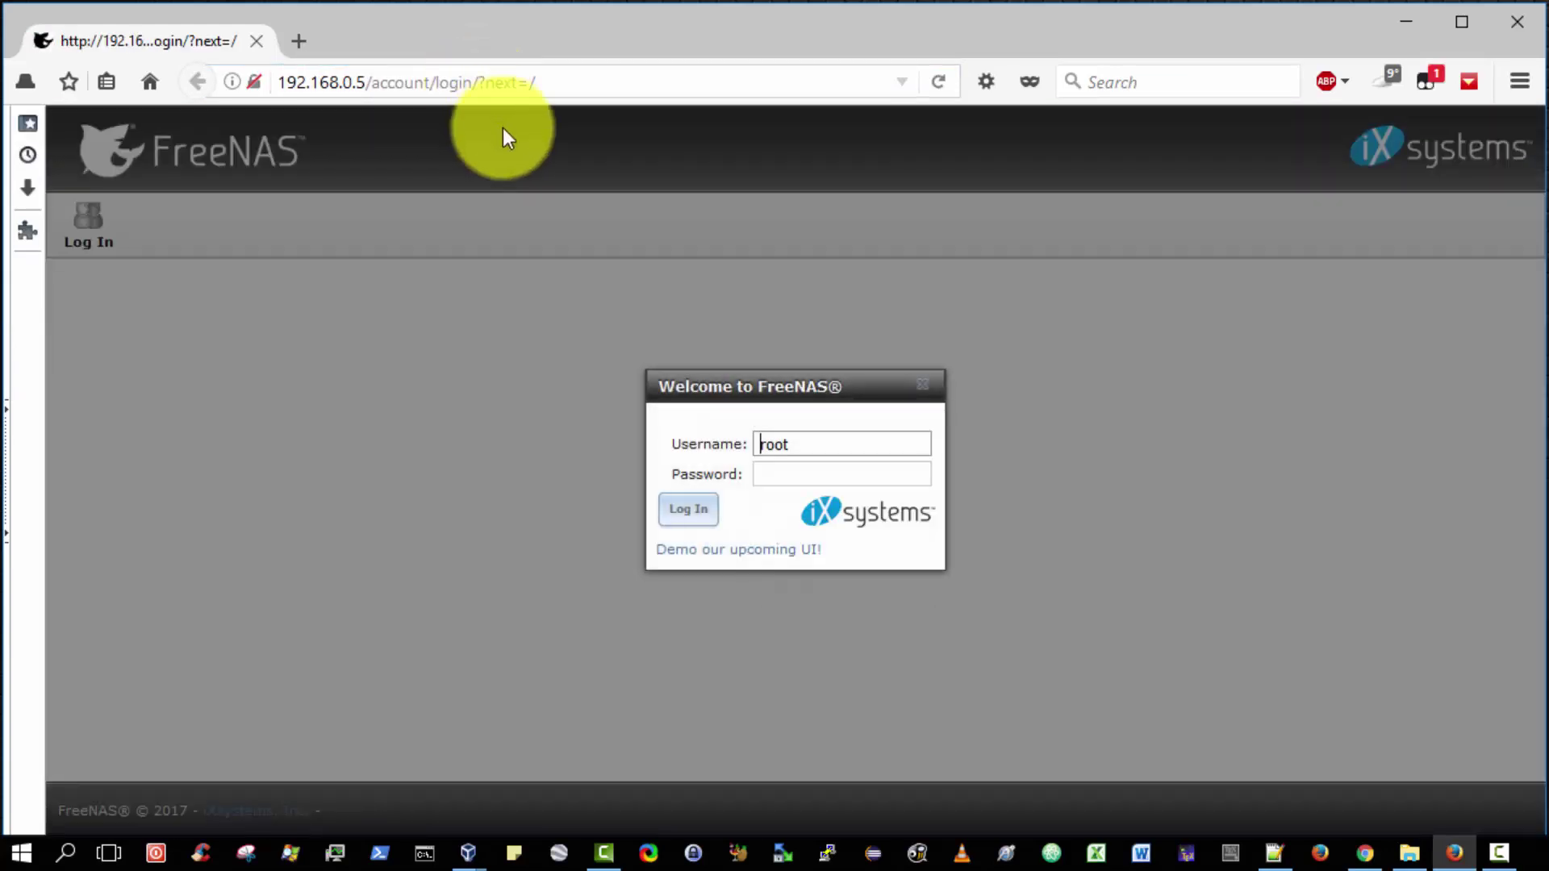
left_click(815, 473)
type("•••")
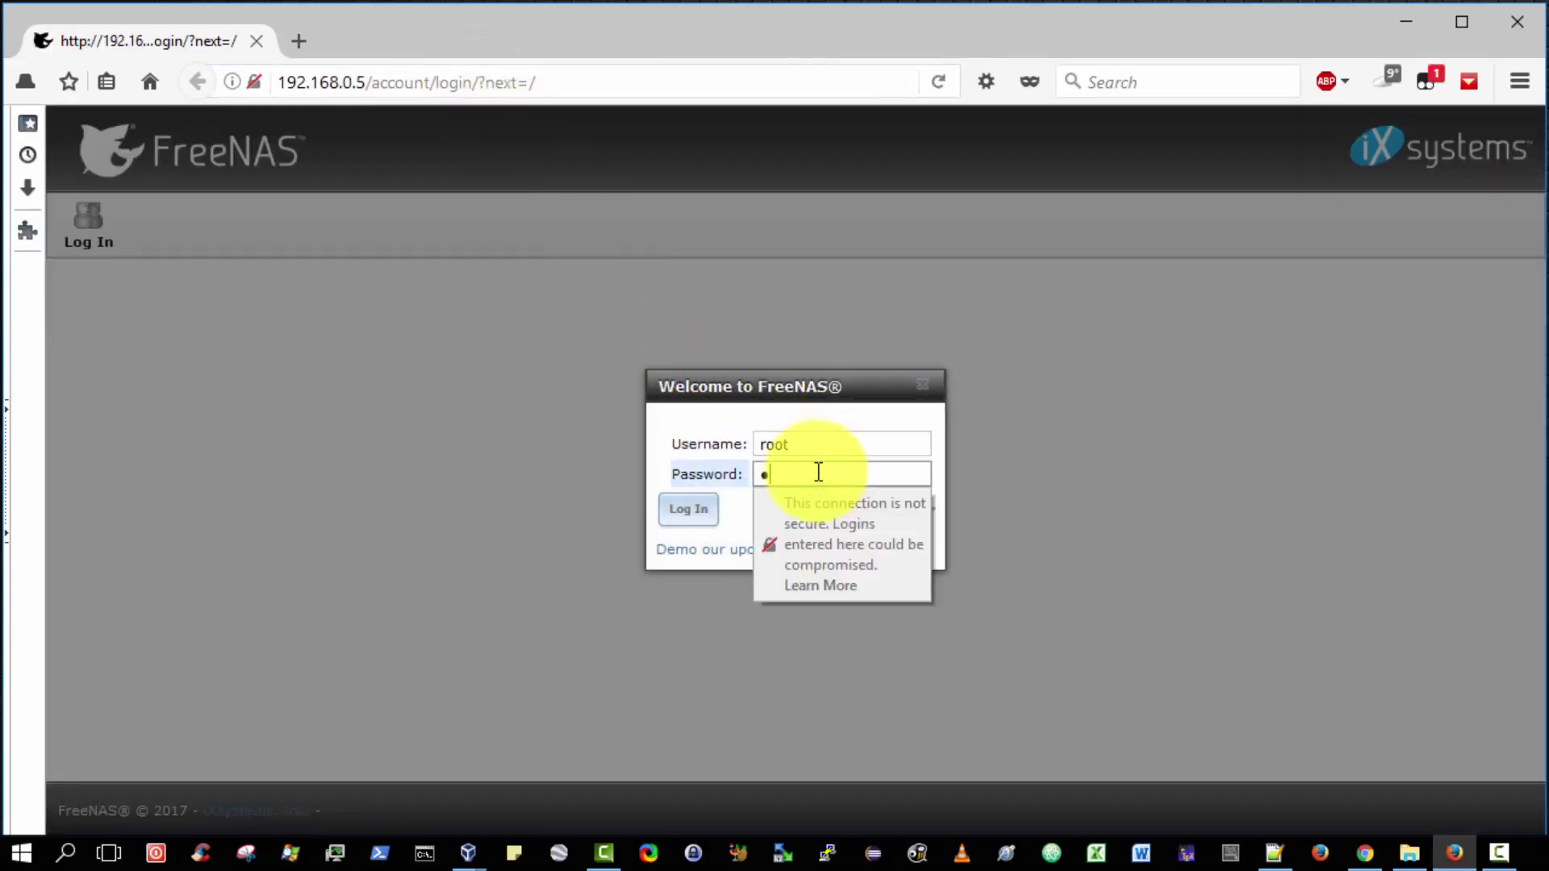
type("•••••")
left_click(687, 510)
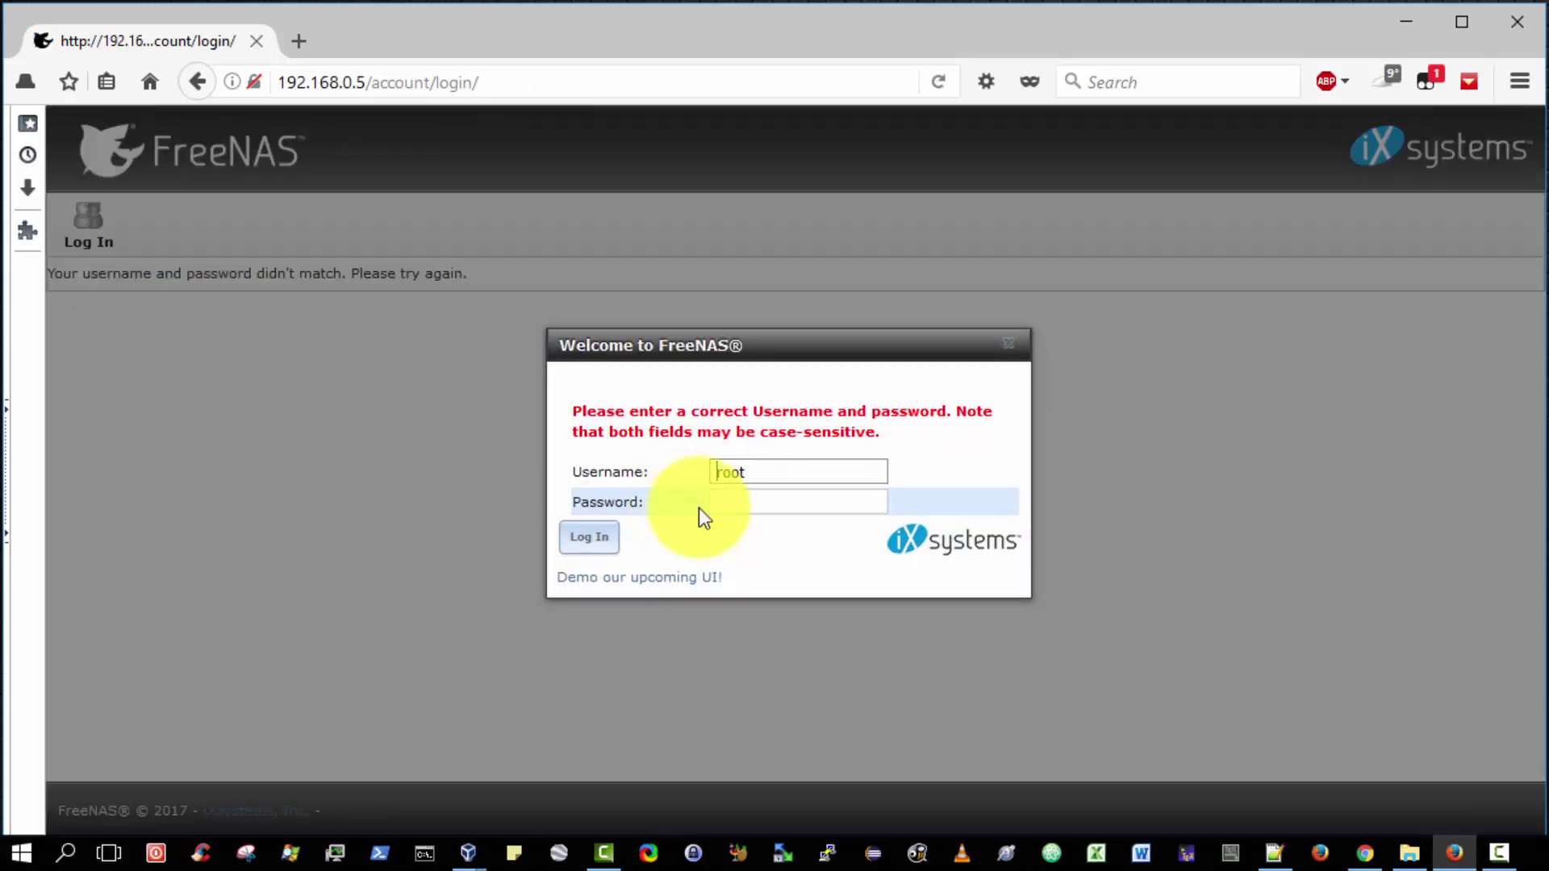
left_click(799, 498)
type("•")
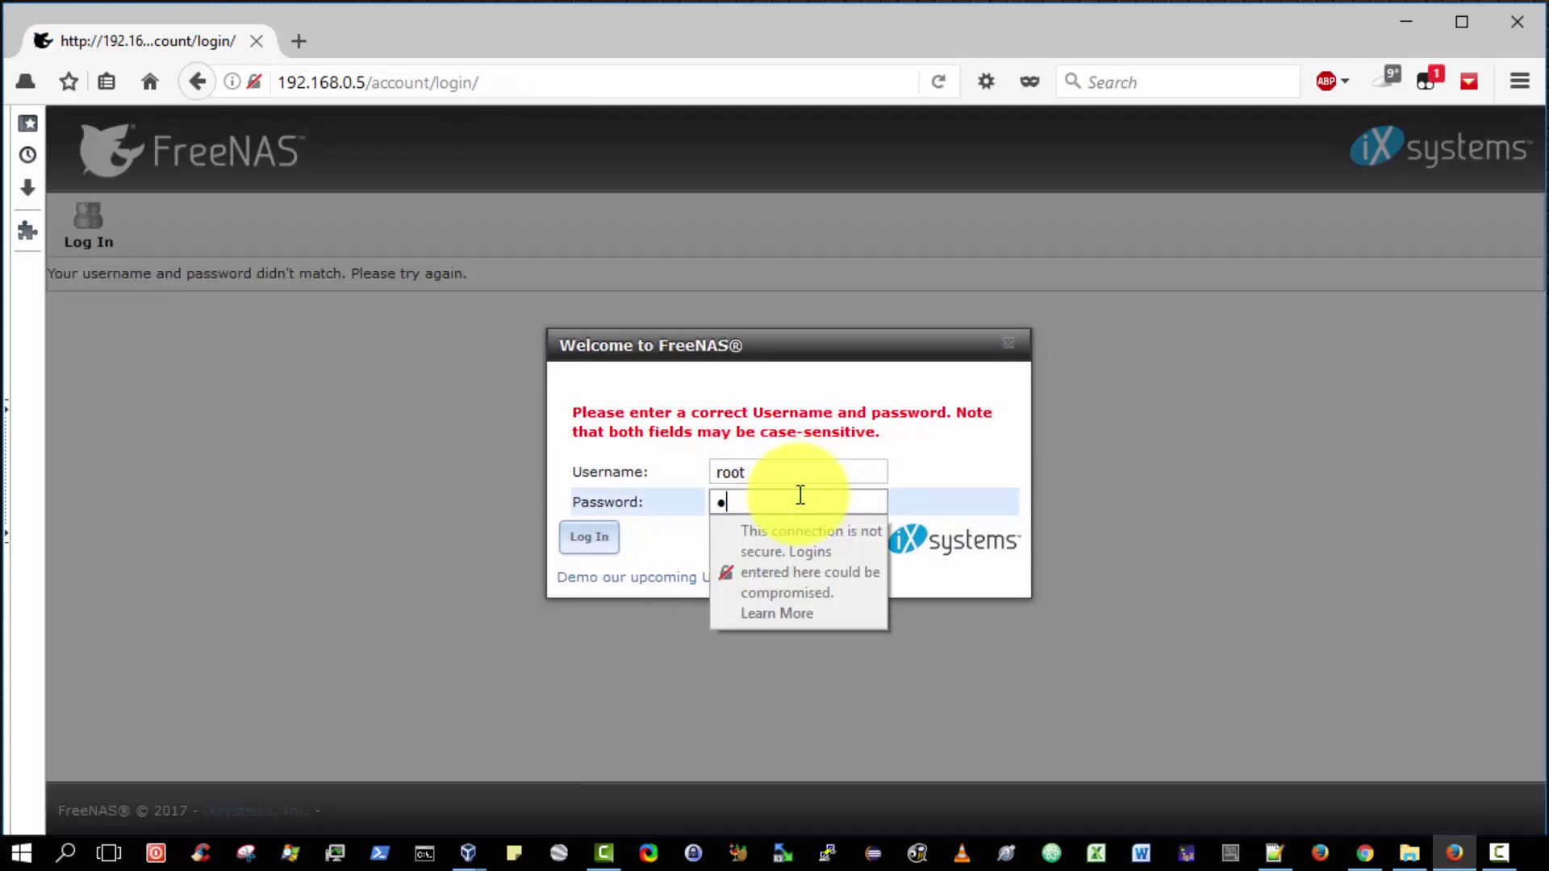
type("•••••••••")
key("Return")
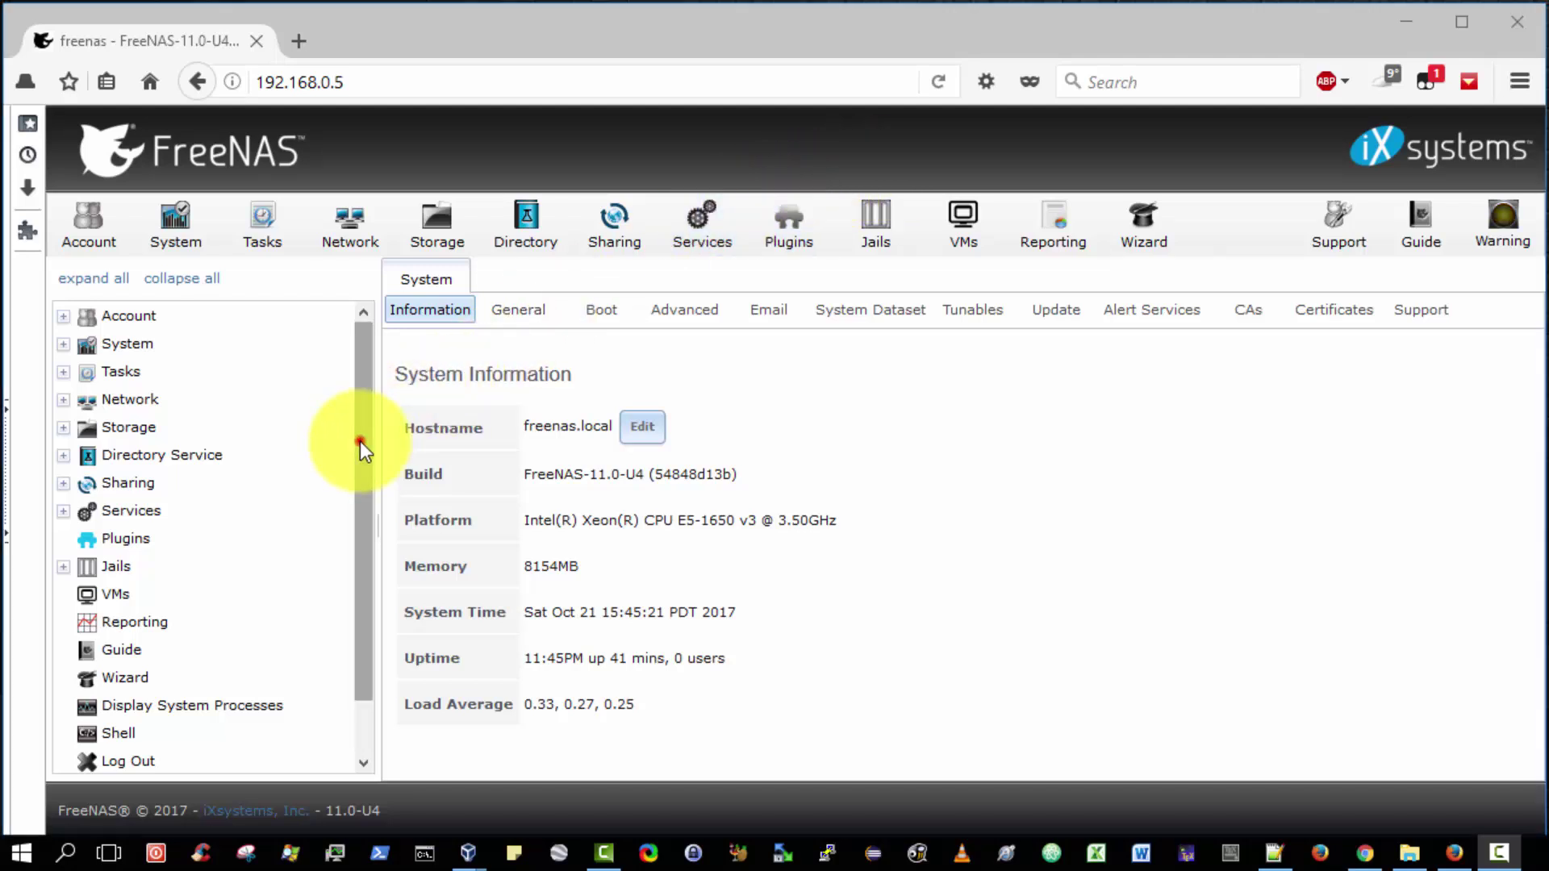
Step: Open the Shell and list the home directory with ls -al
left_click_drag(360, 442, 379, 524)
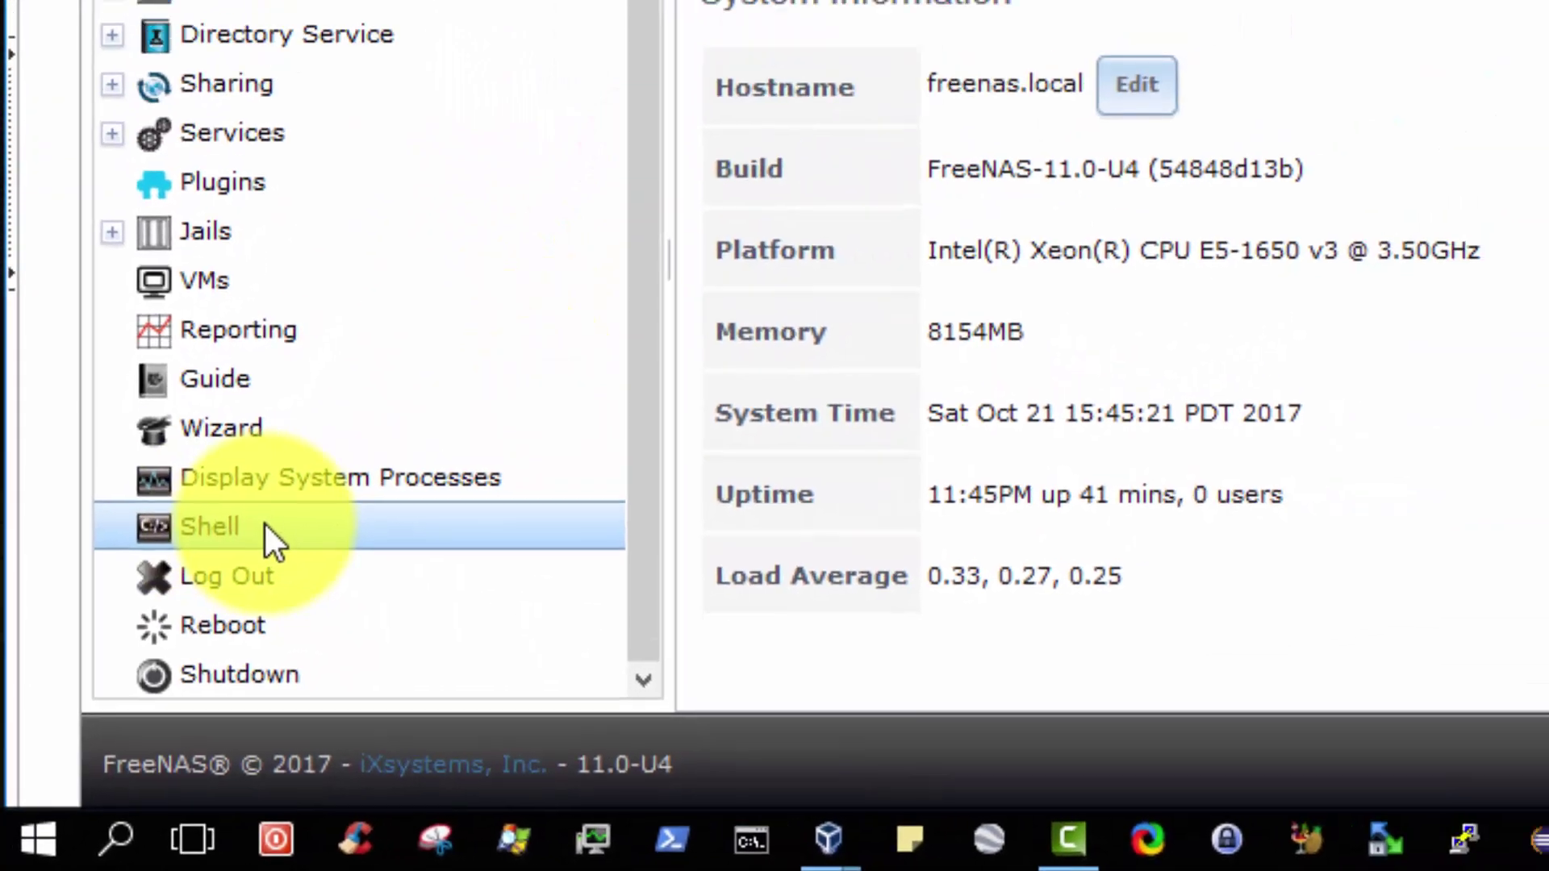
left_click(327, 435)
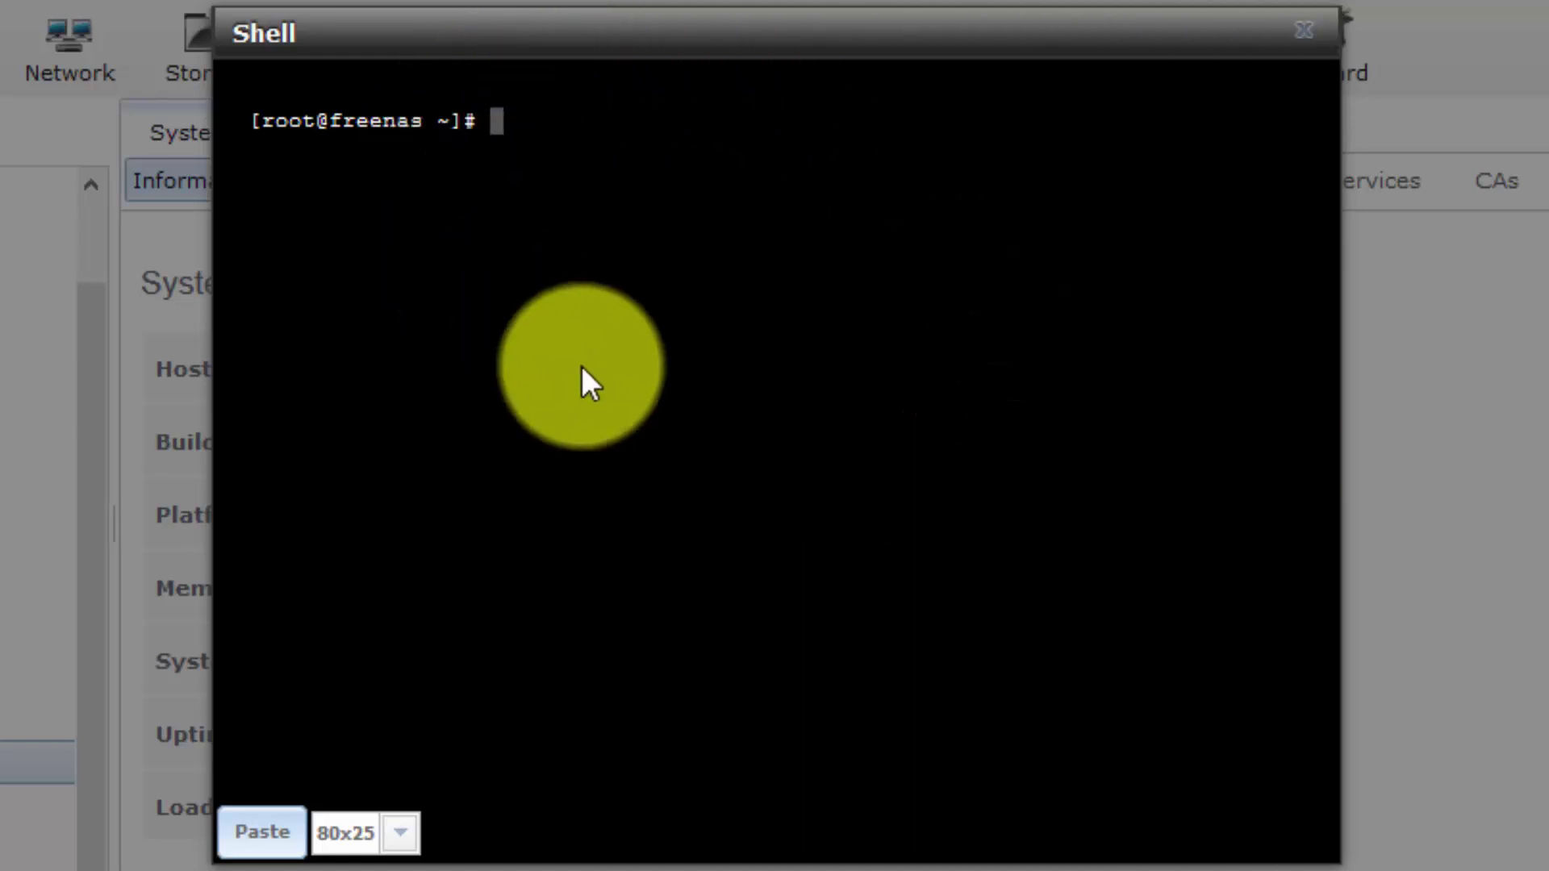
type("ls -al")
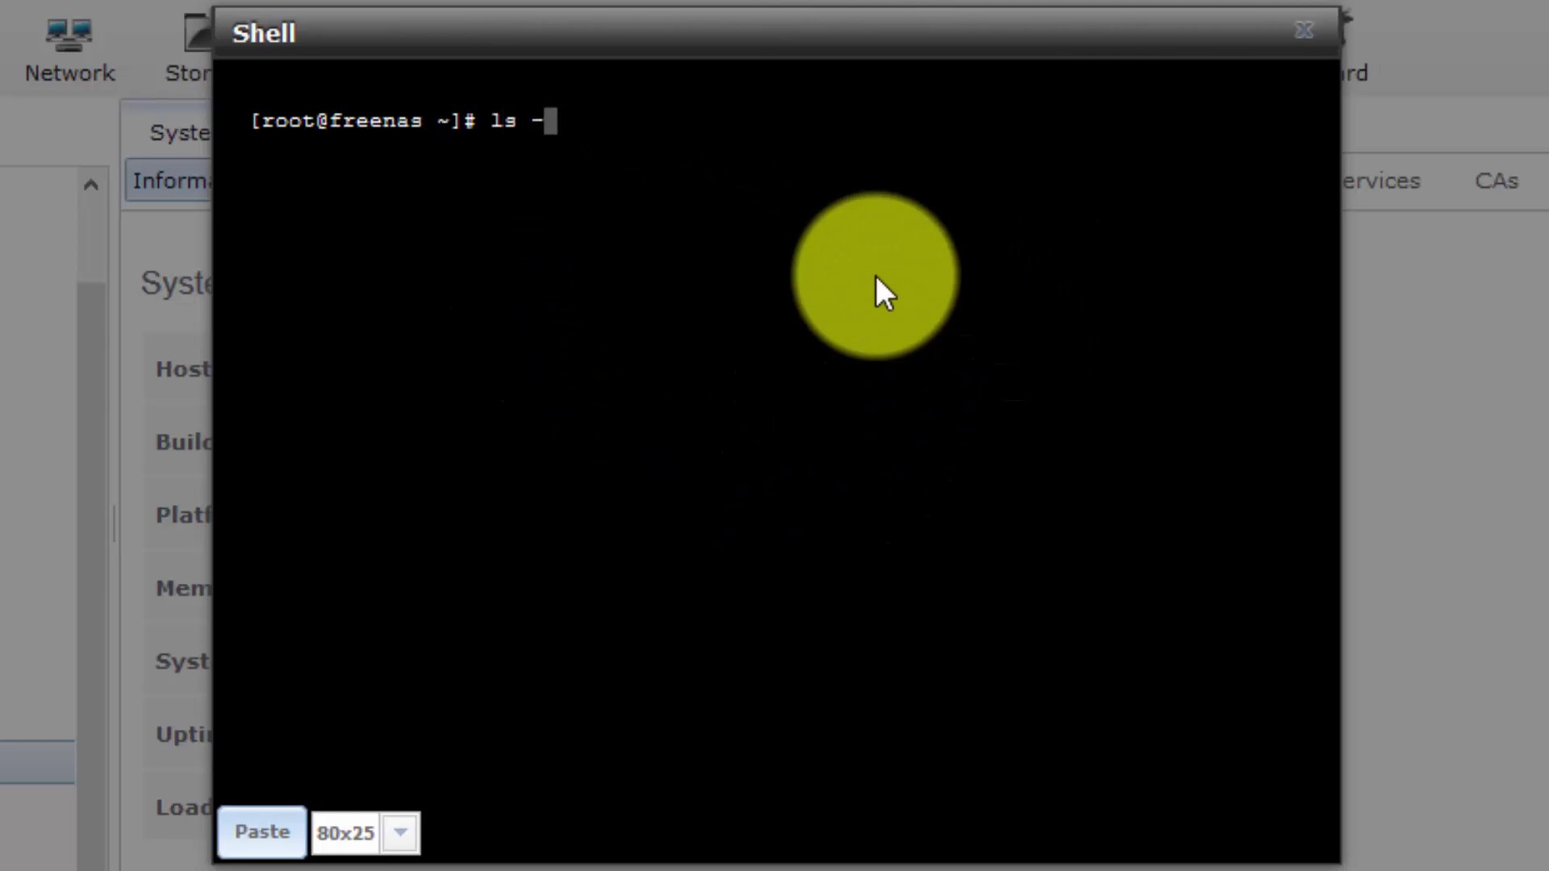
key("Return")
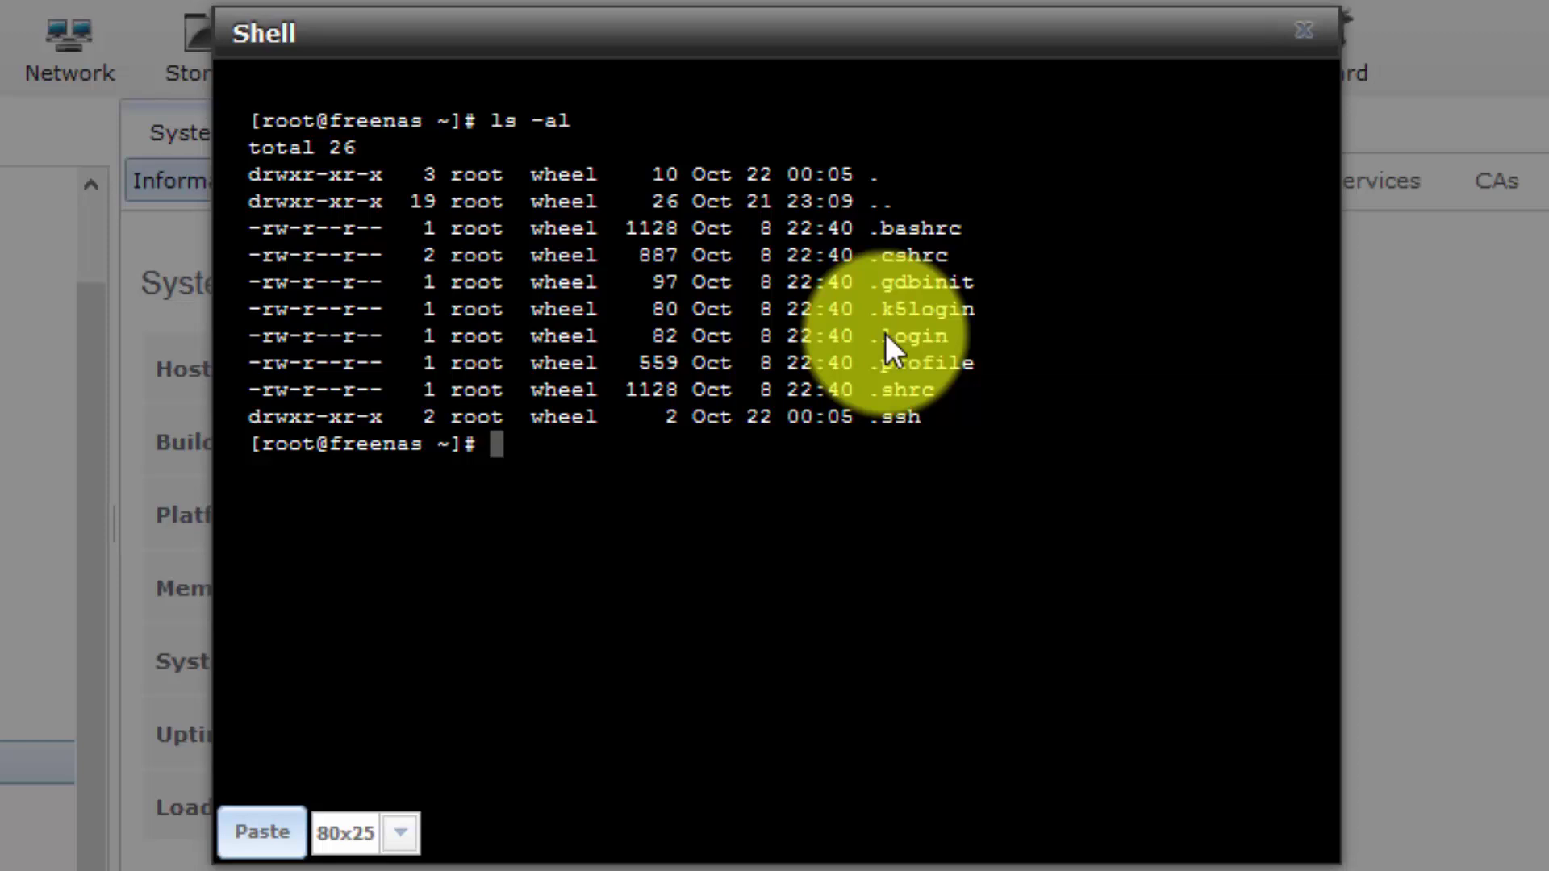
Step: Change to /mnt, list it, and move into the FreeNASVol1 volume
type("cd /mnt")
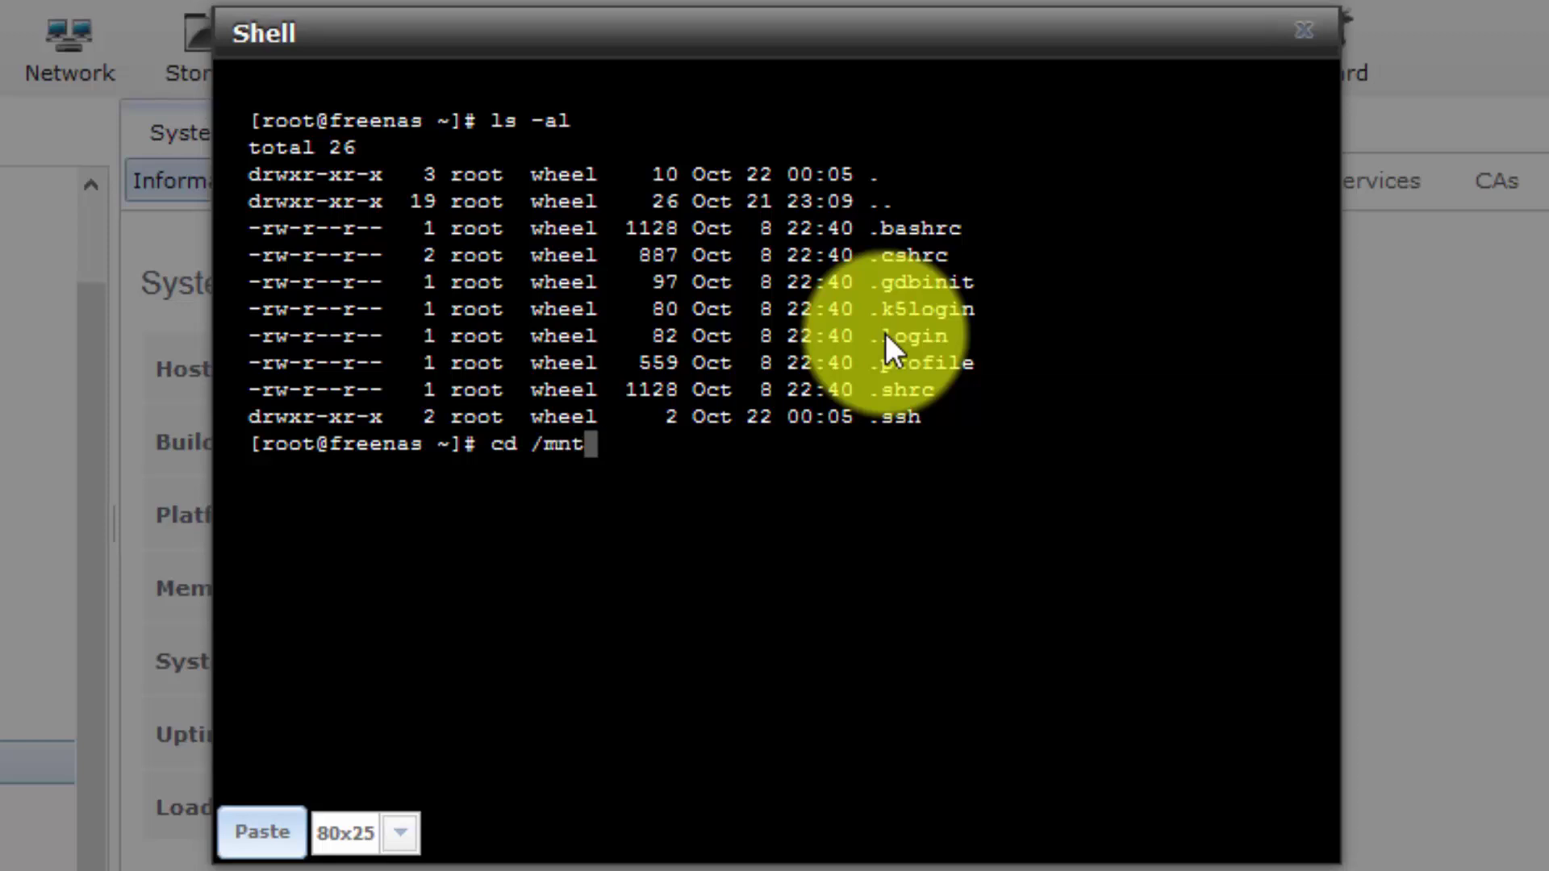
key("Return")
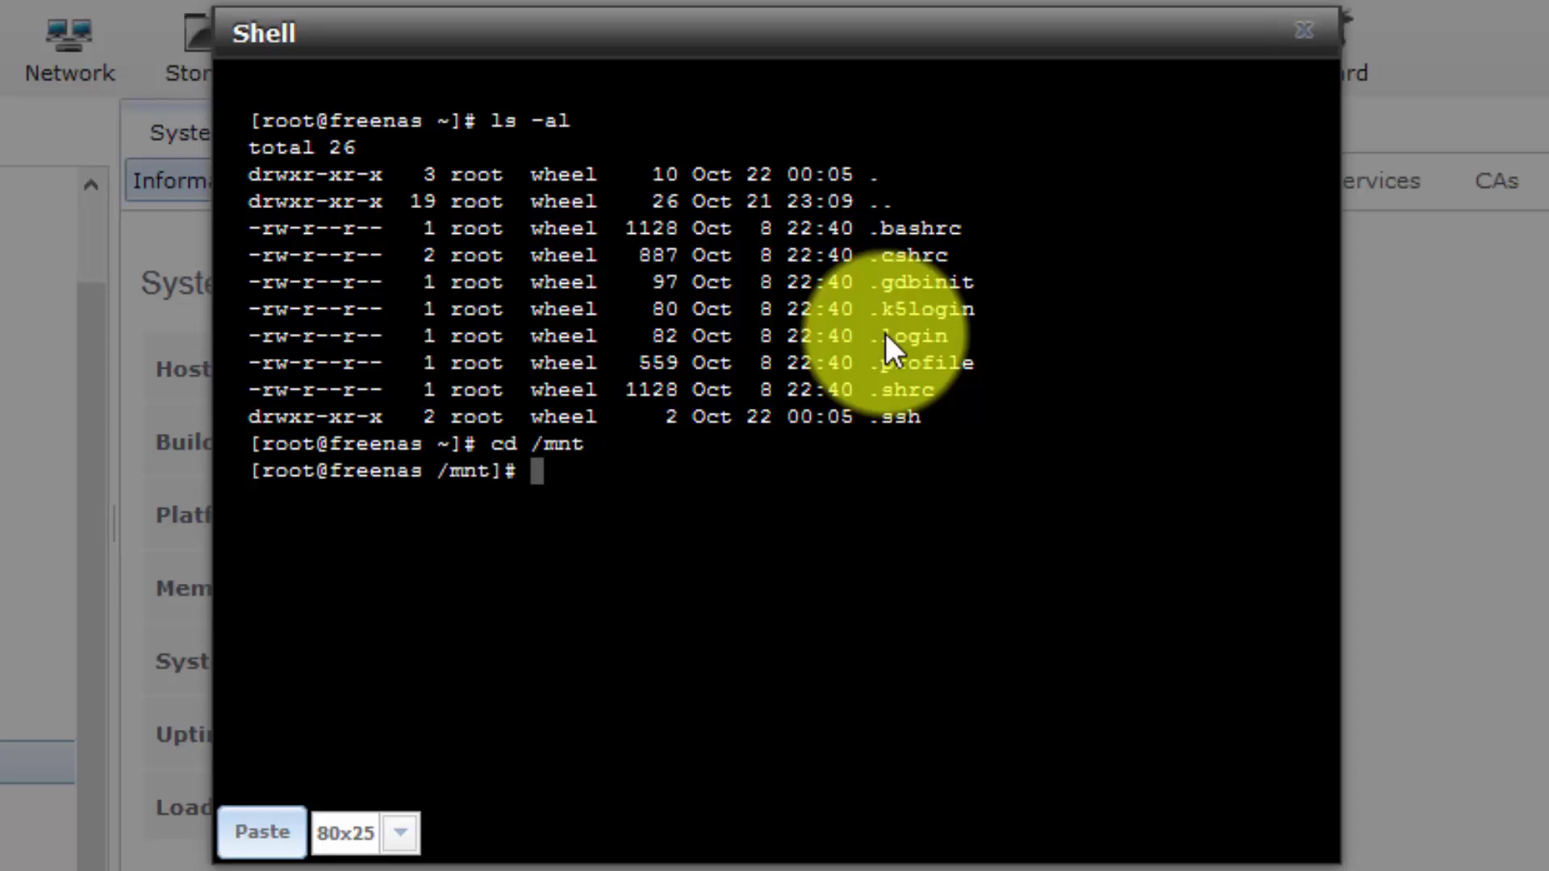
type("ls -al")
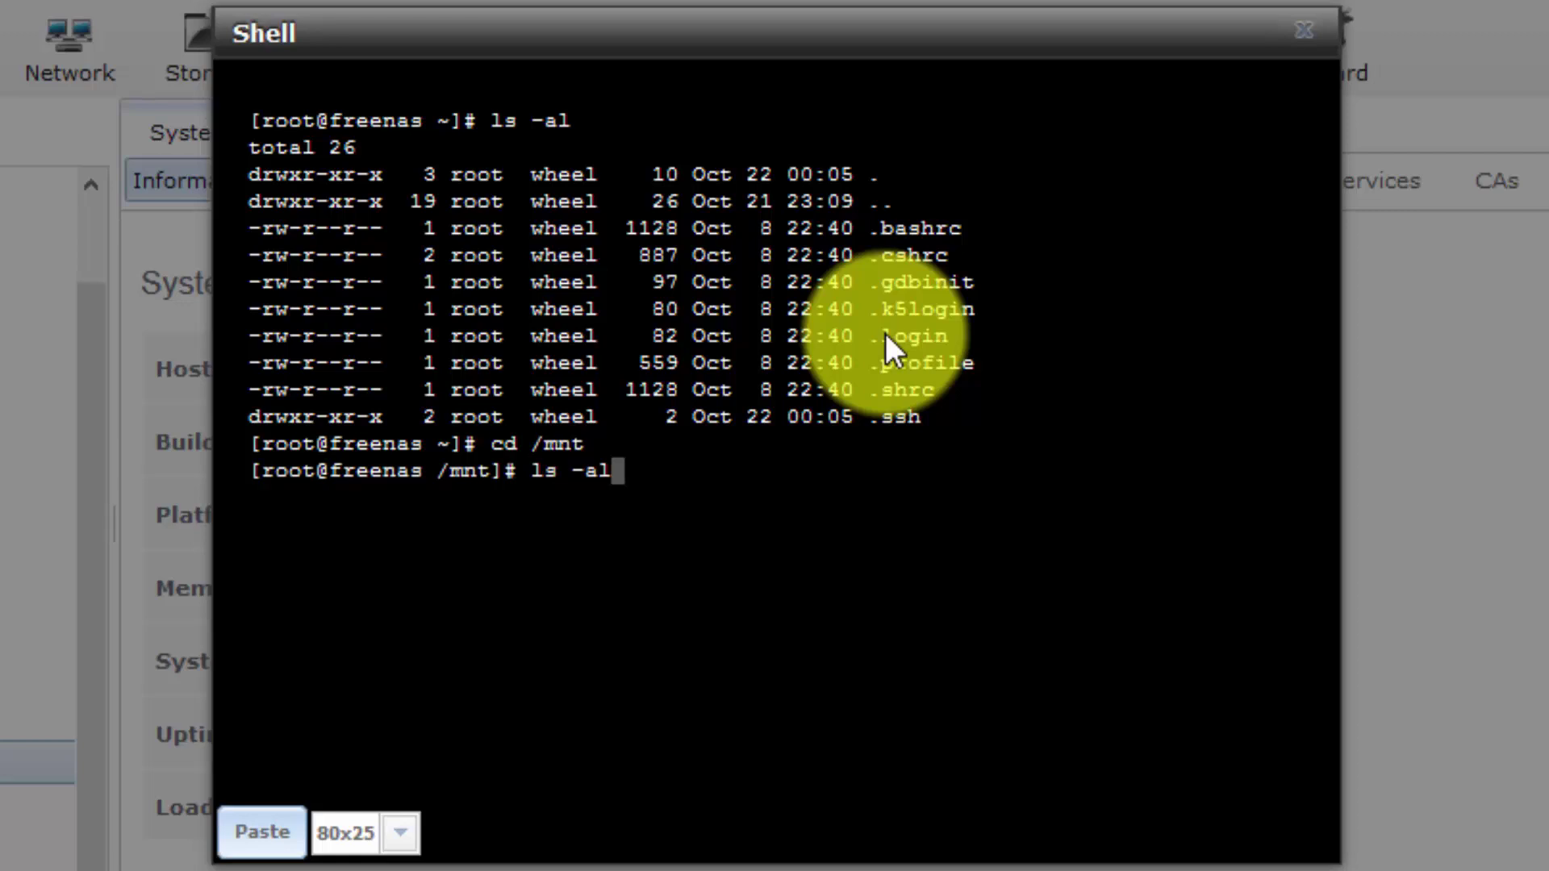
key("Return")
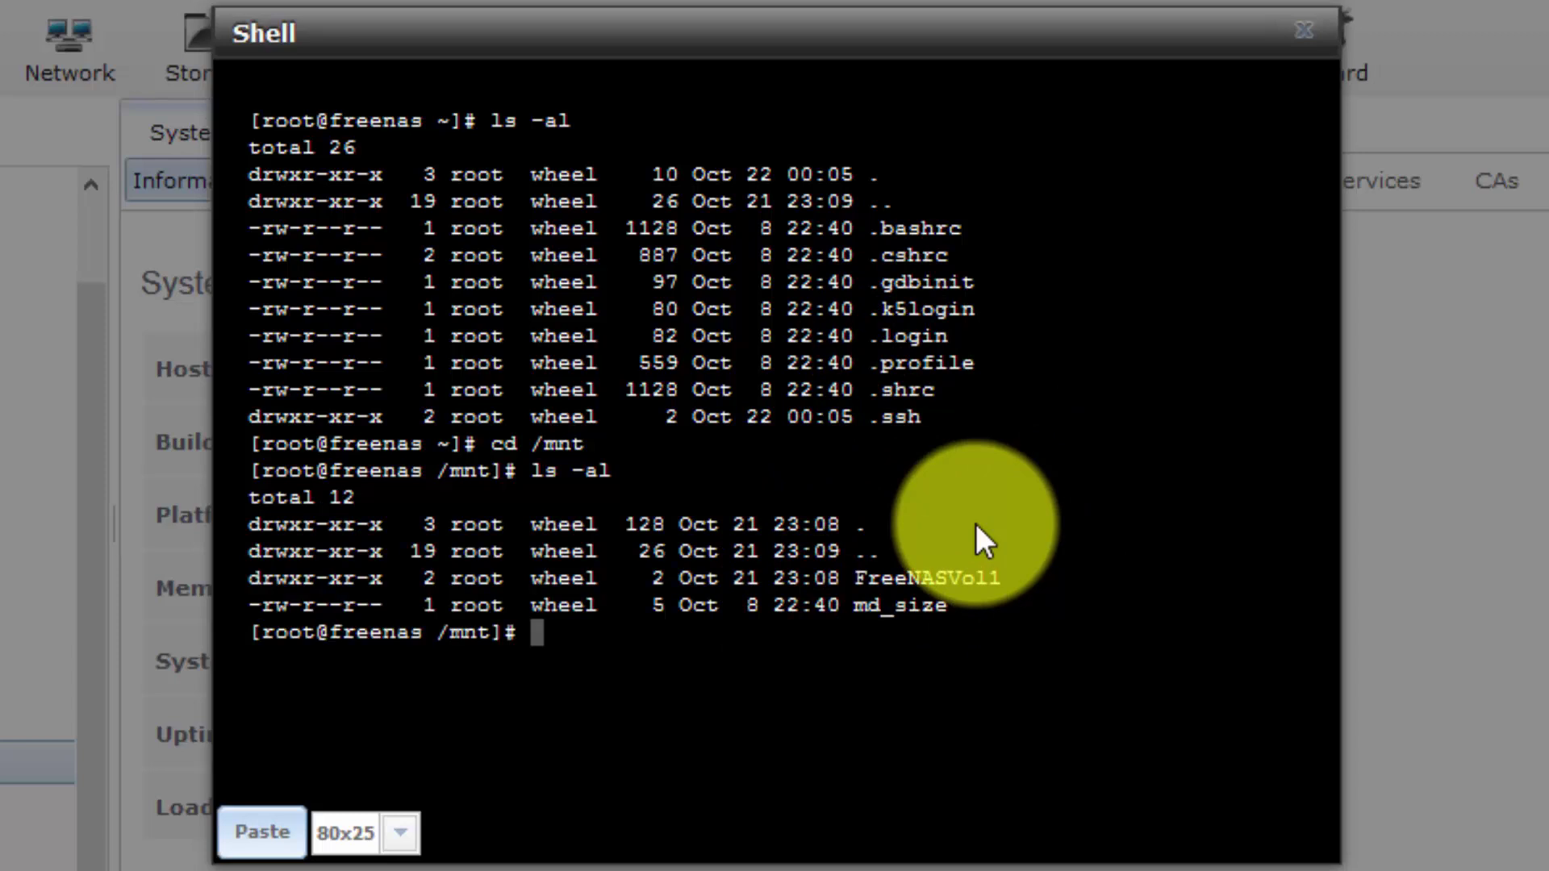
type("cd Fre")
key("Tab")
key("Return")
Step: List the empty volume and create the sharedfolder directory with mkdir
type("ls -al")
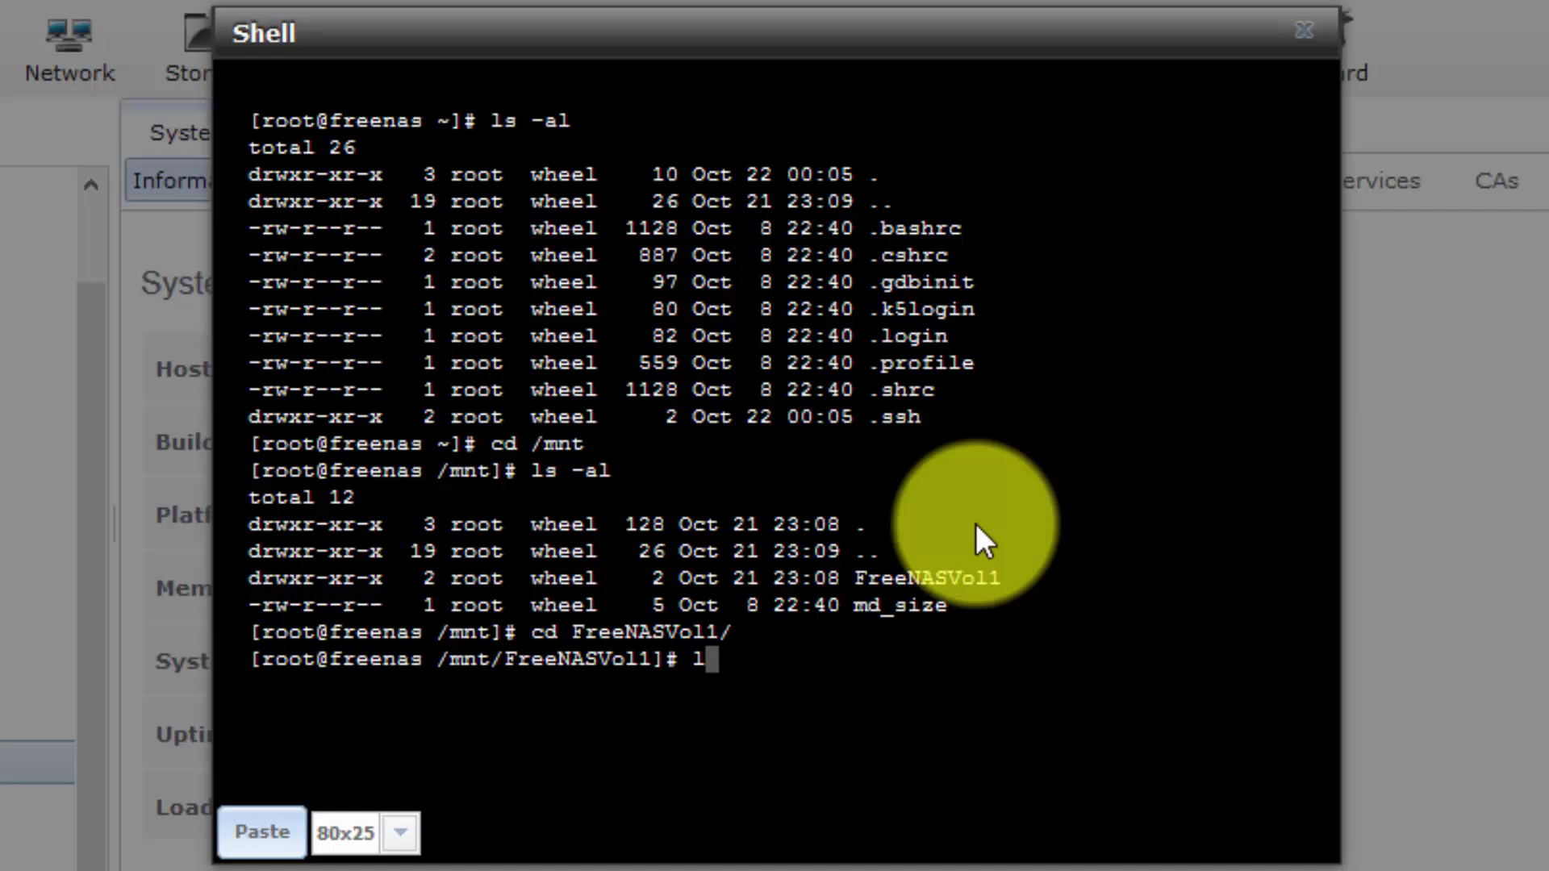
key("Return")
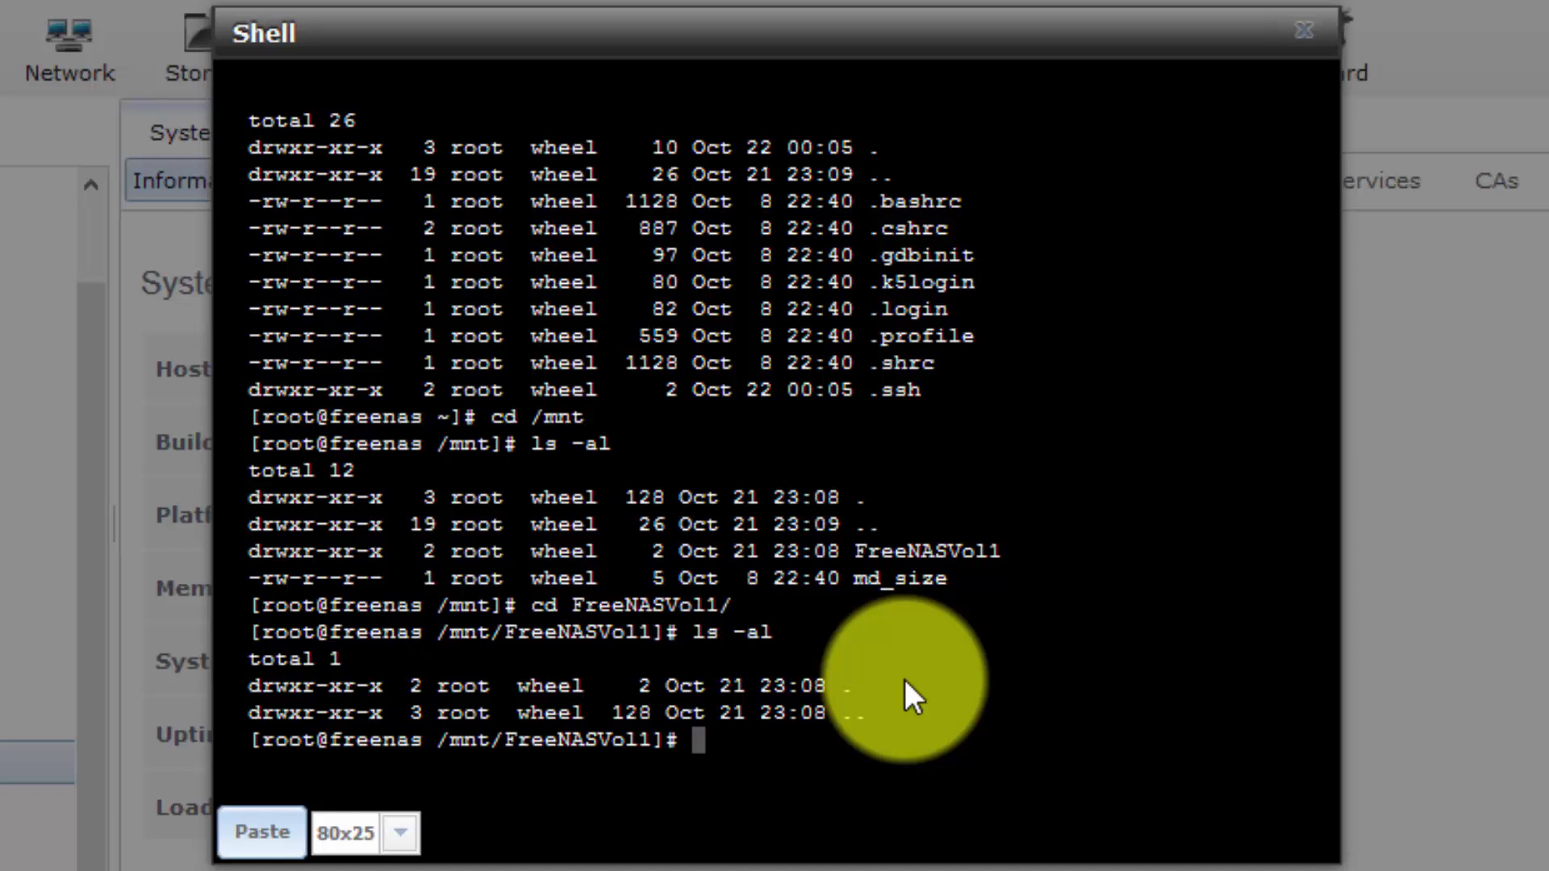
type("mkdir ")
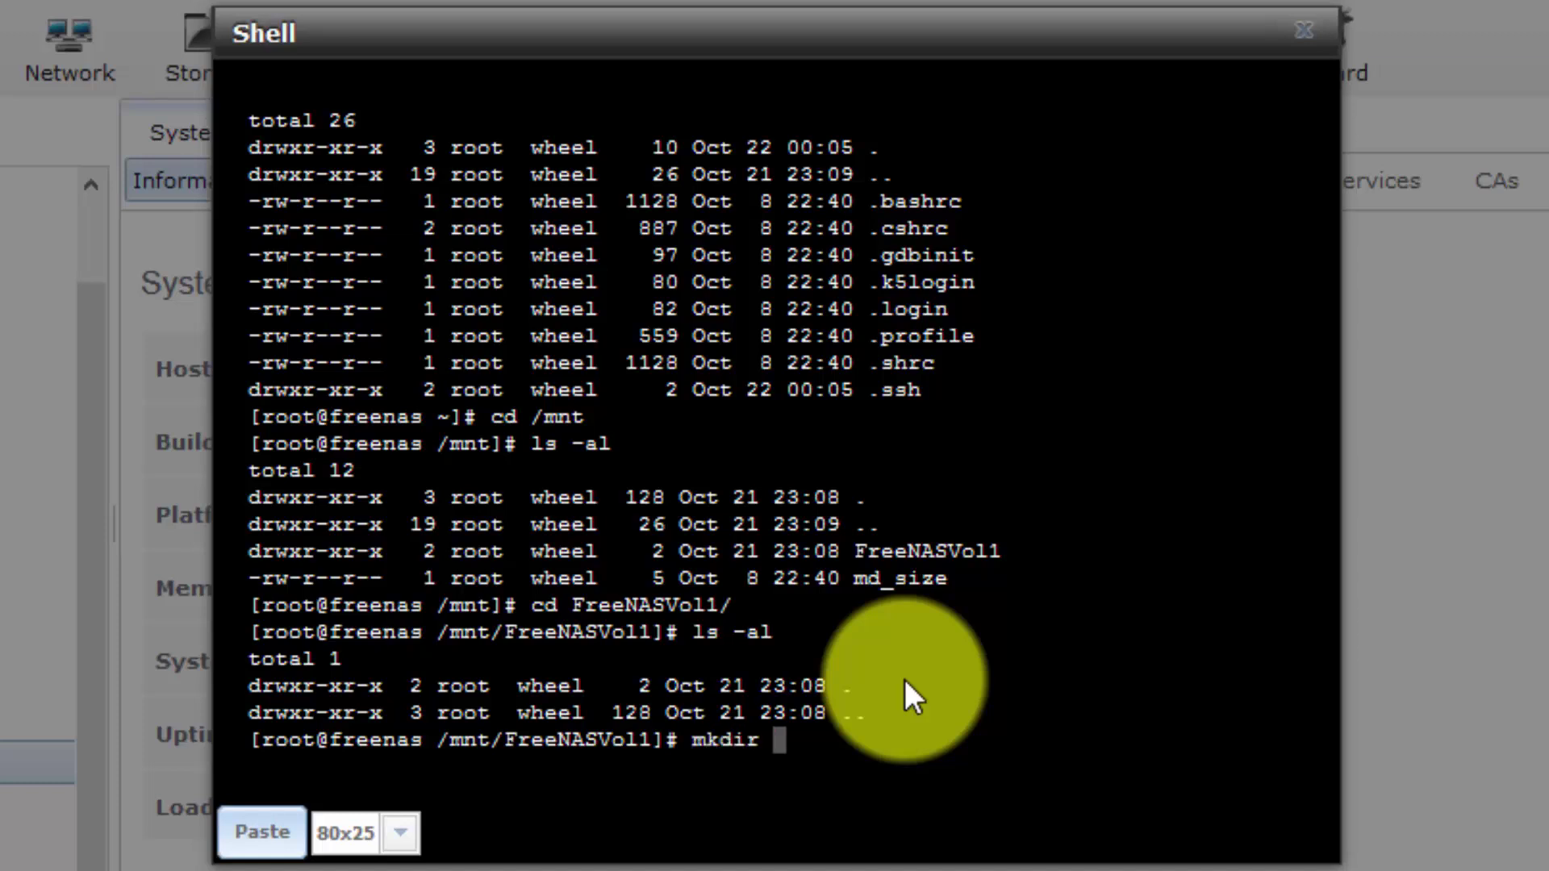
type("sharefolder")
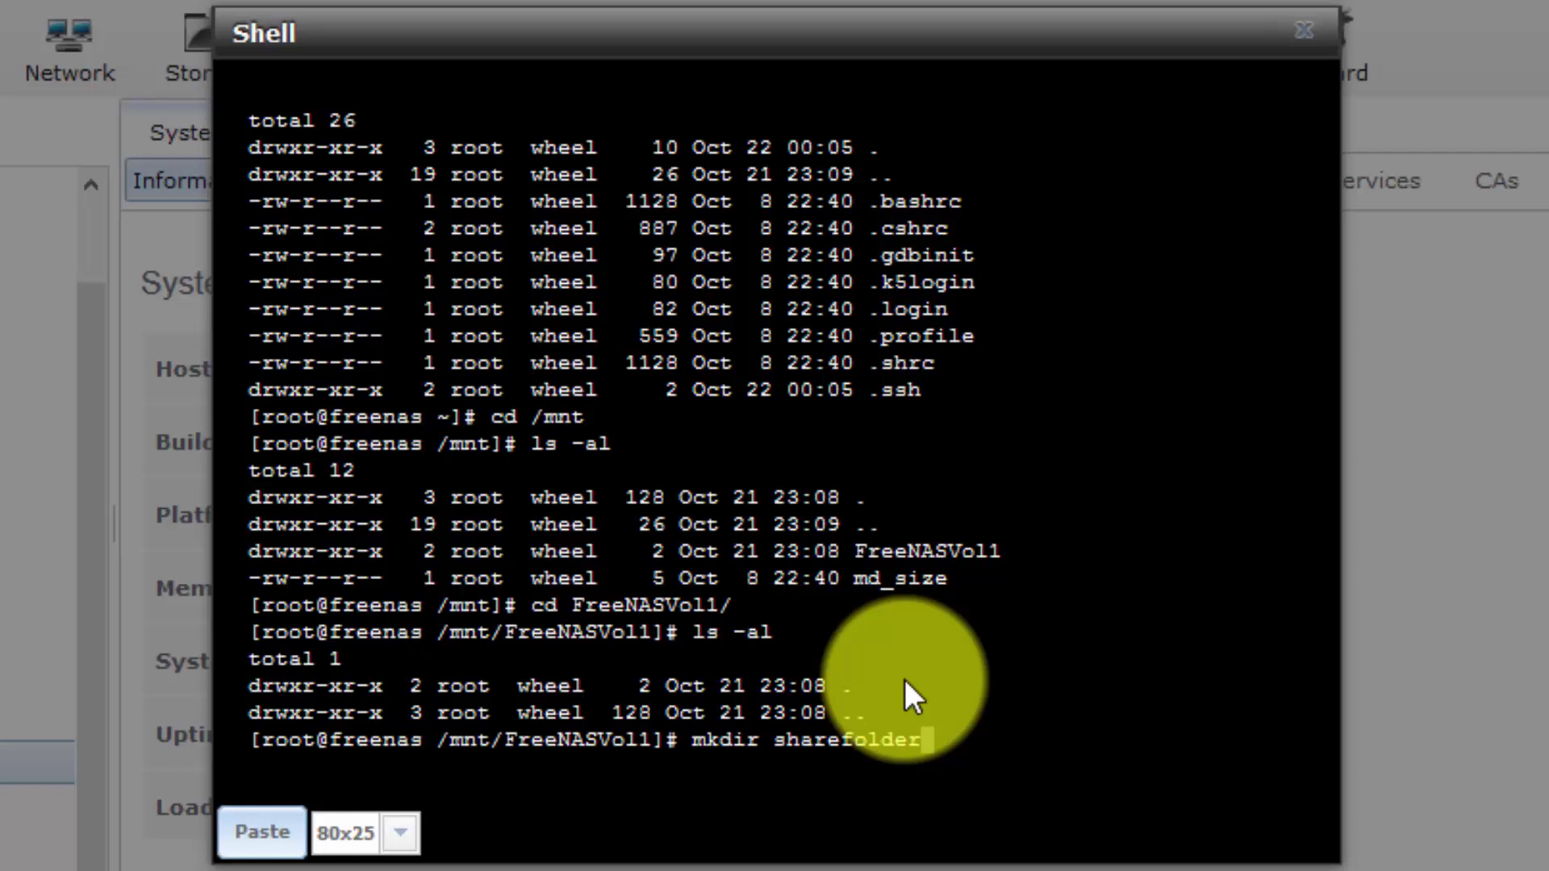
key("BackSpace")
key("BackSpace")
key("BackSpace")
key("BackSpace")
key("BackSpace")
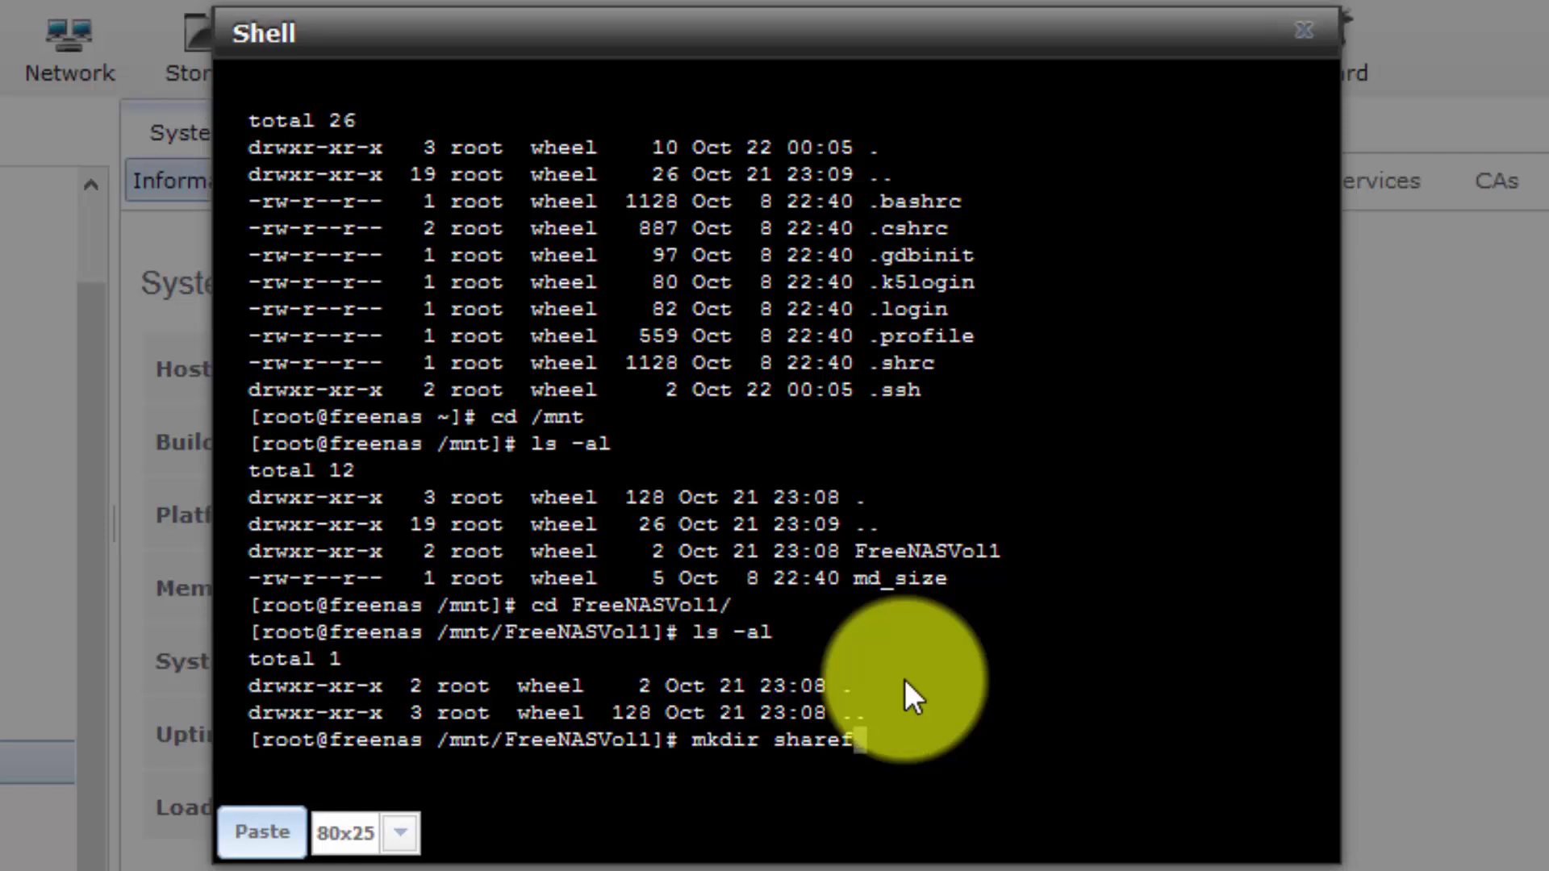
type("dfolder")
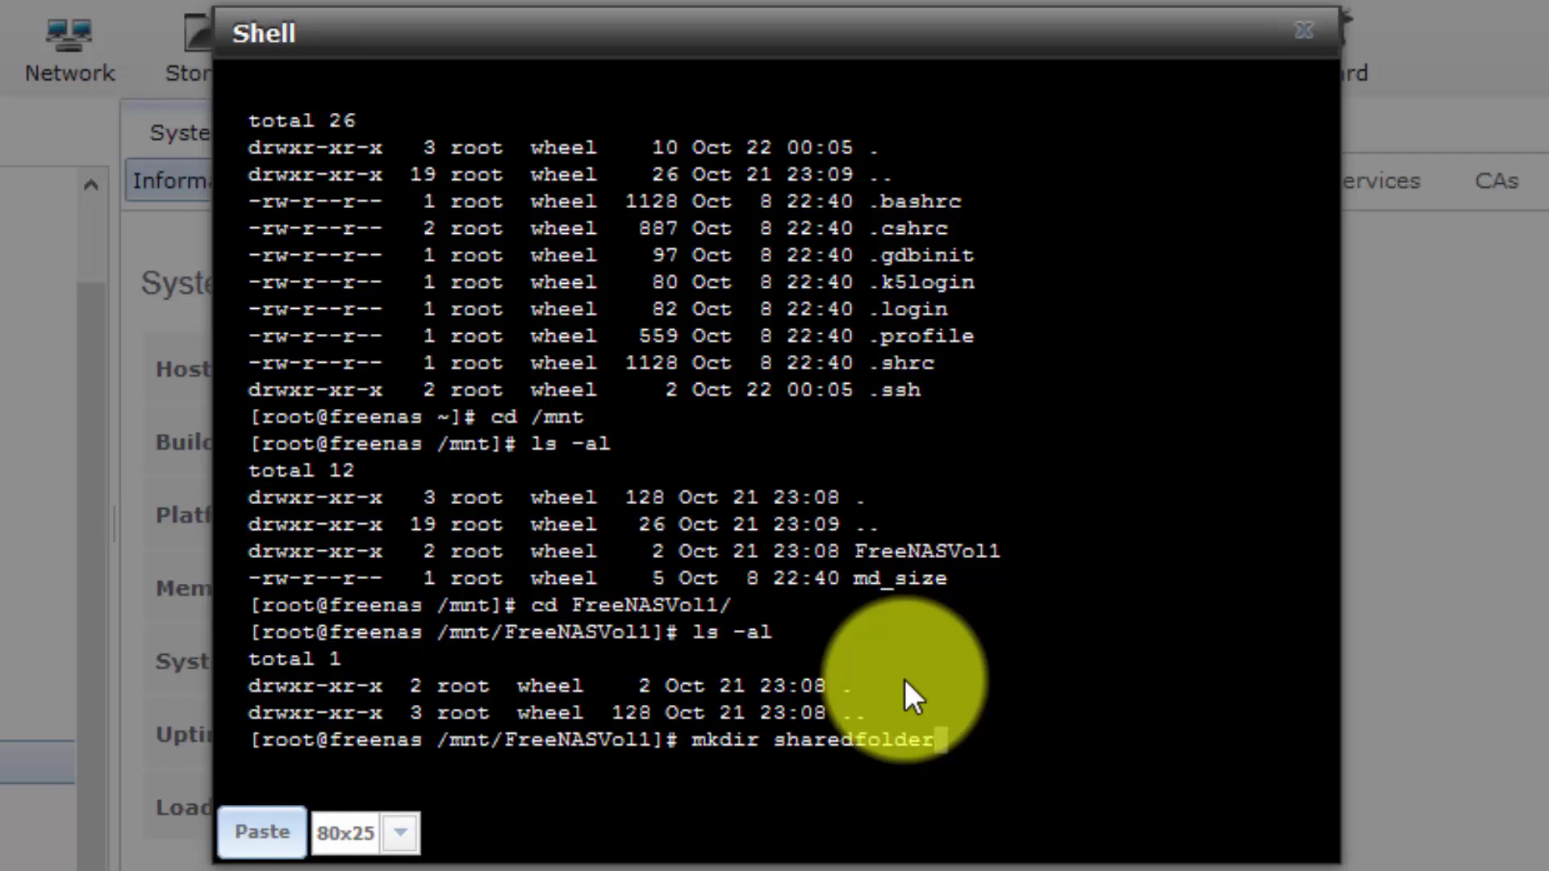
key("Return")
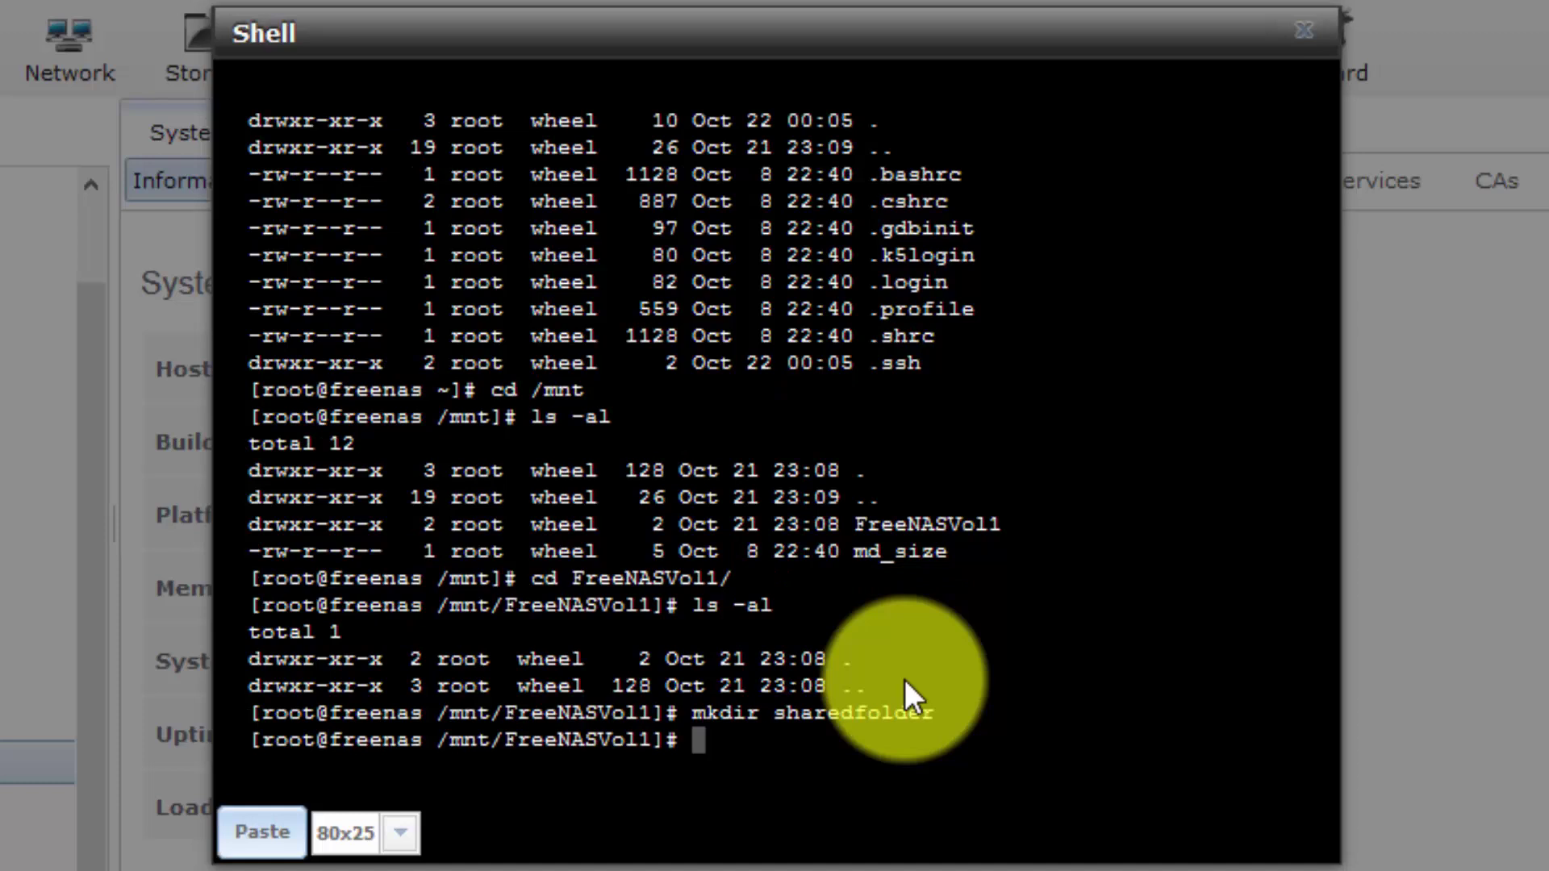
Step: Confirm sharedfolder exists with ls -al, then exit the shell
type("ls-a")
key("BackSpace")
key("BackSpace")
type("-al")
key("Return")
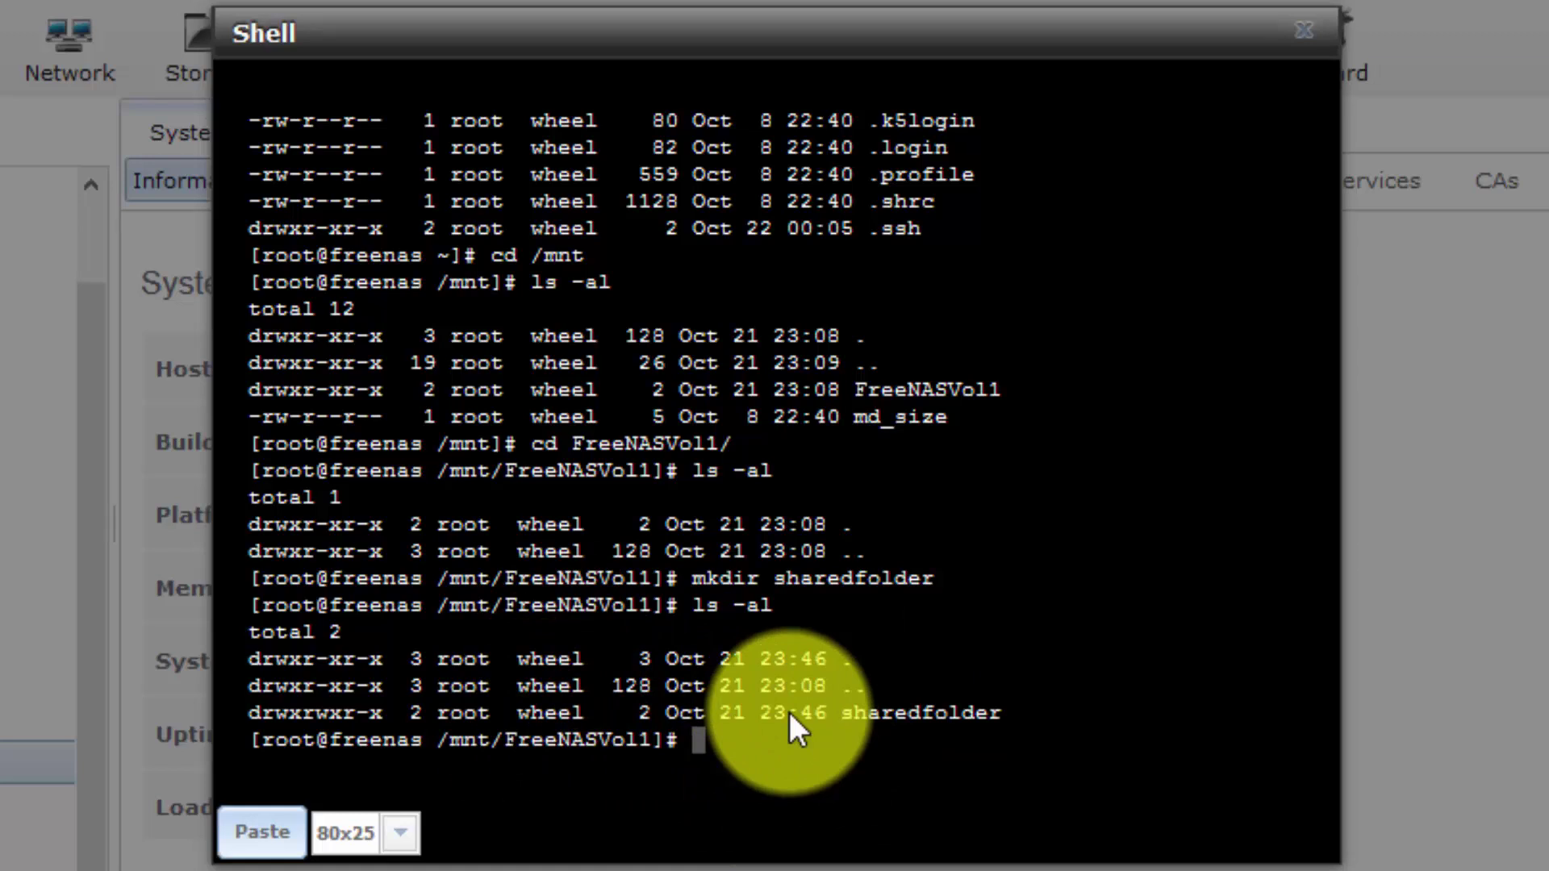
type("exit")
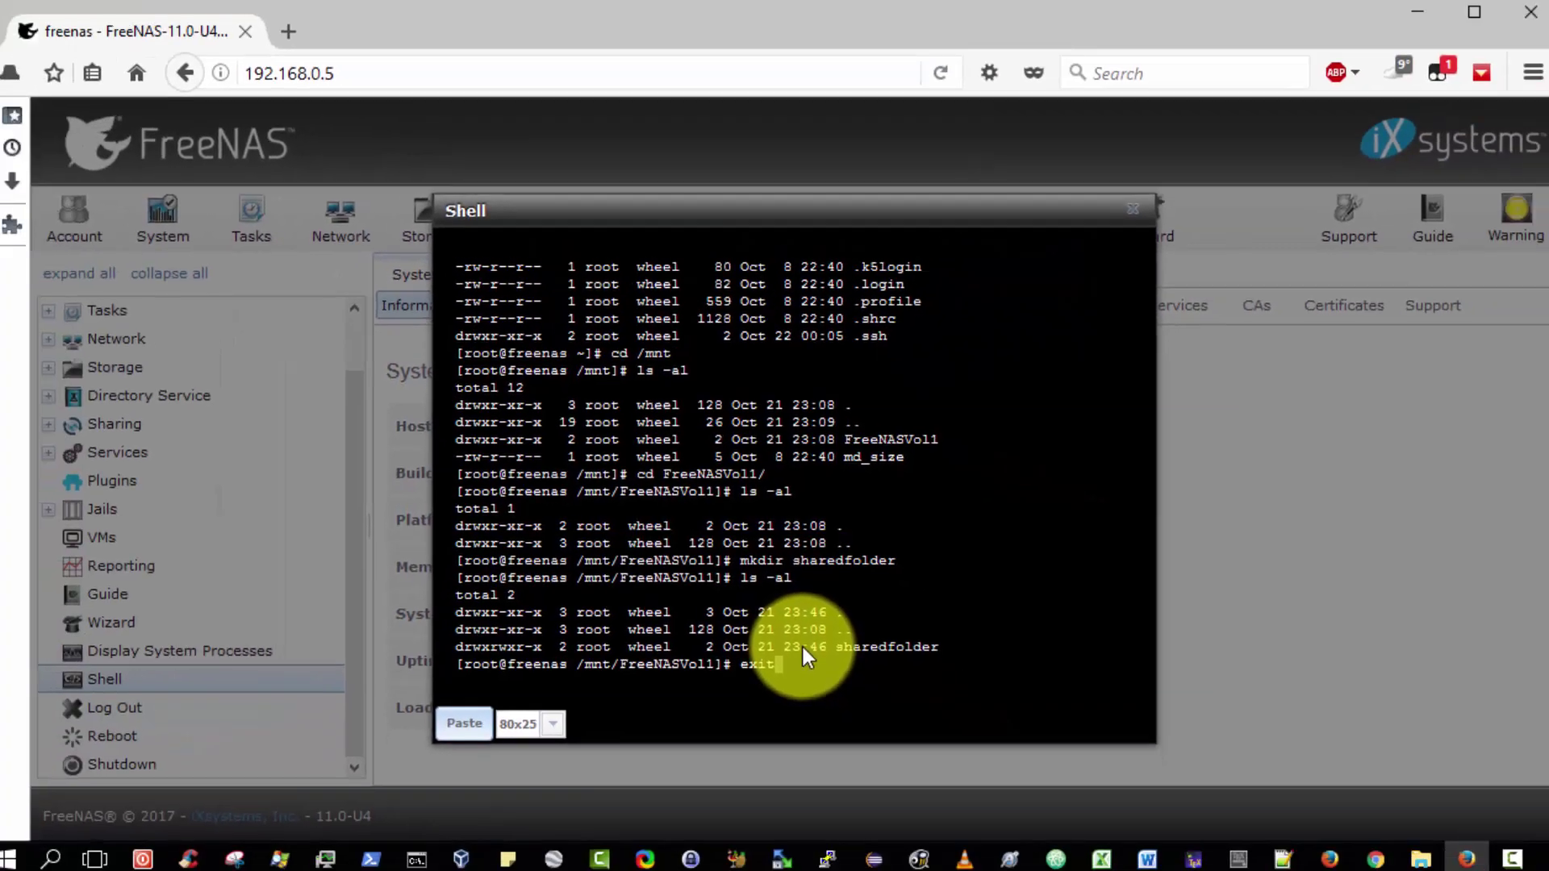
key("Return")
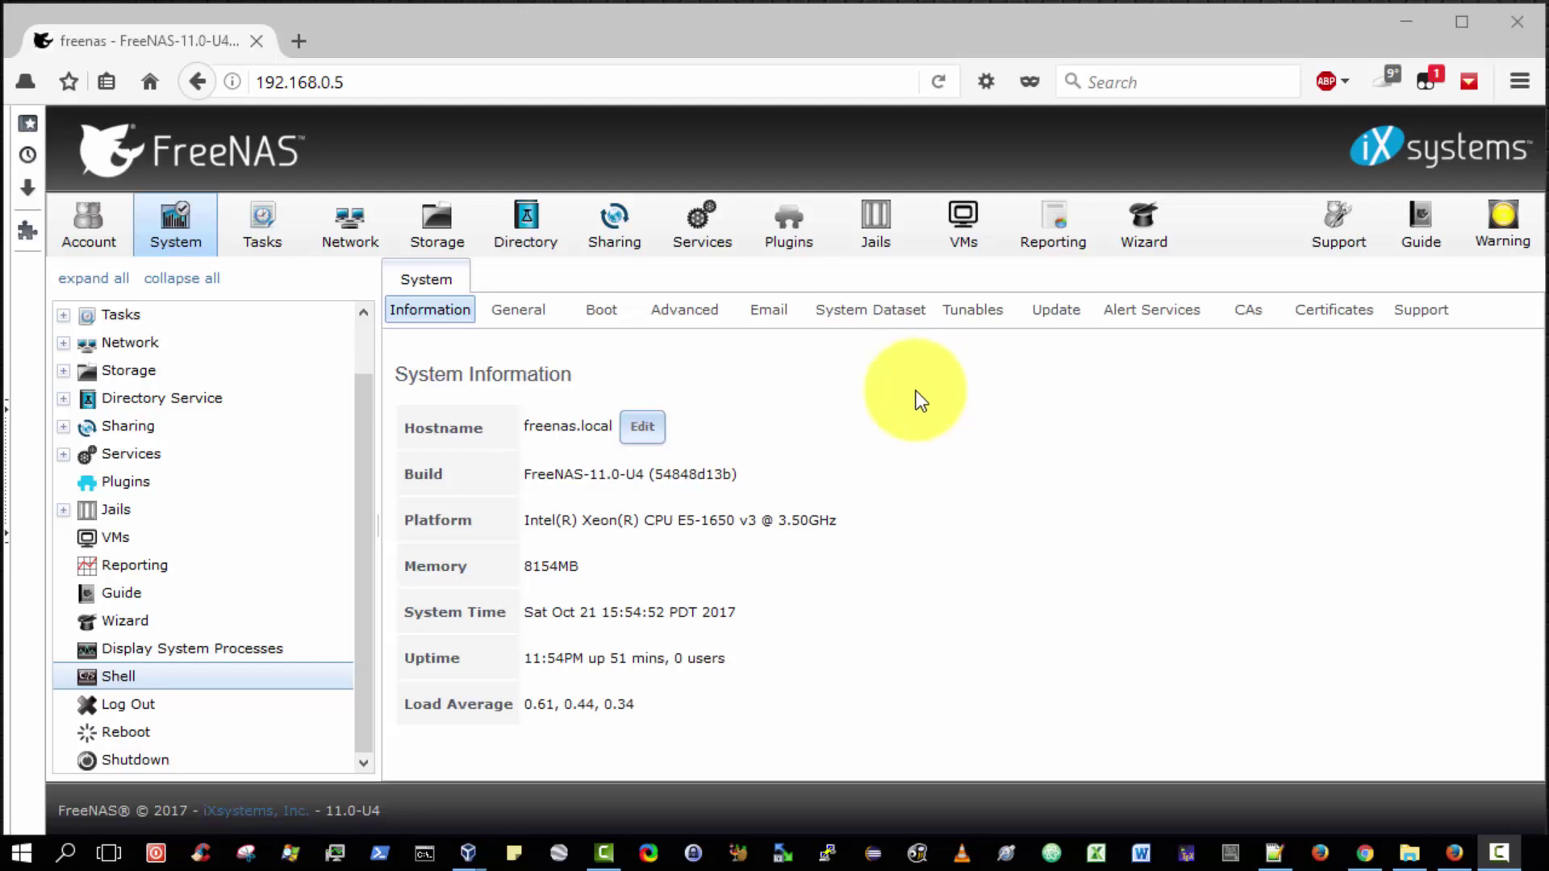
Step: Go to Sharing > Windows (SMB) and begin adding a new SMB share
left_click(617, 226)
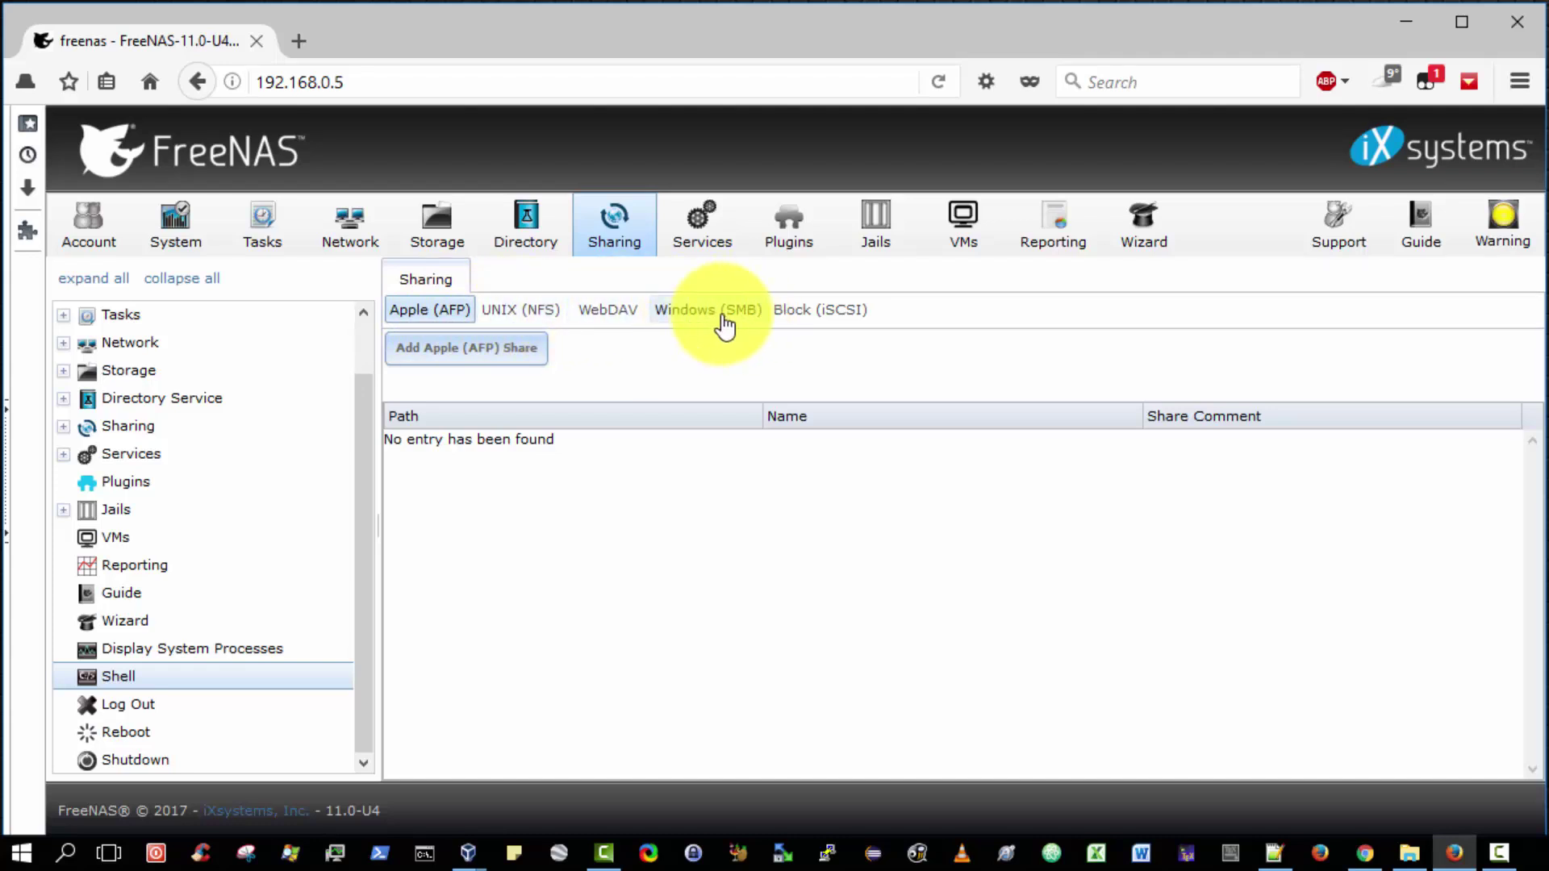
left_click(690, 314)
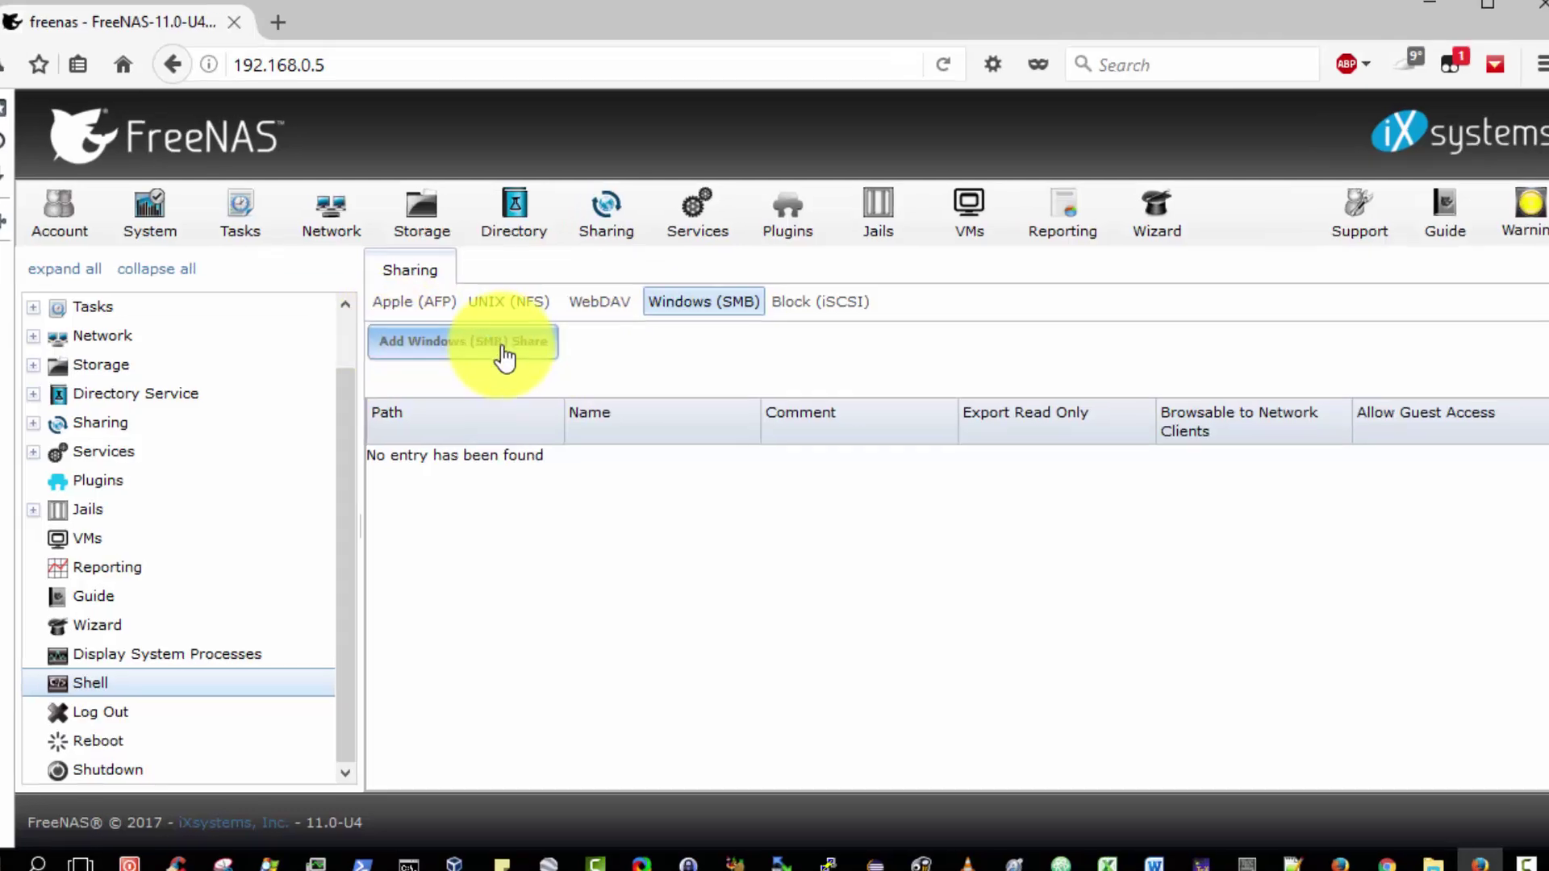
left_click(517, 355)
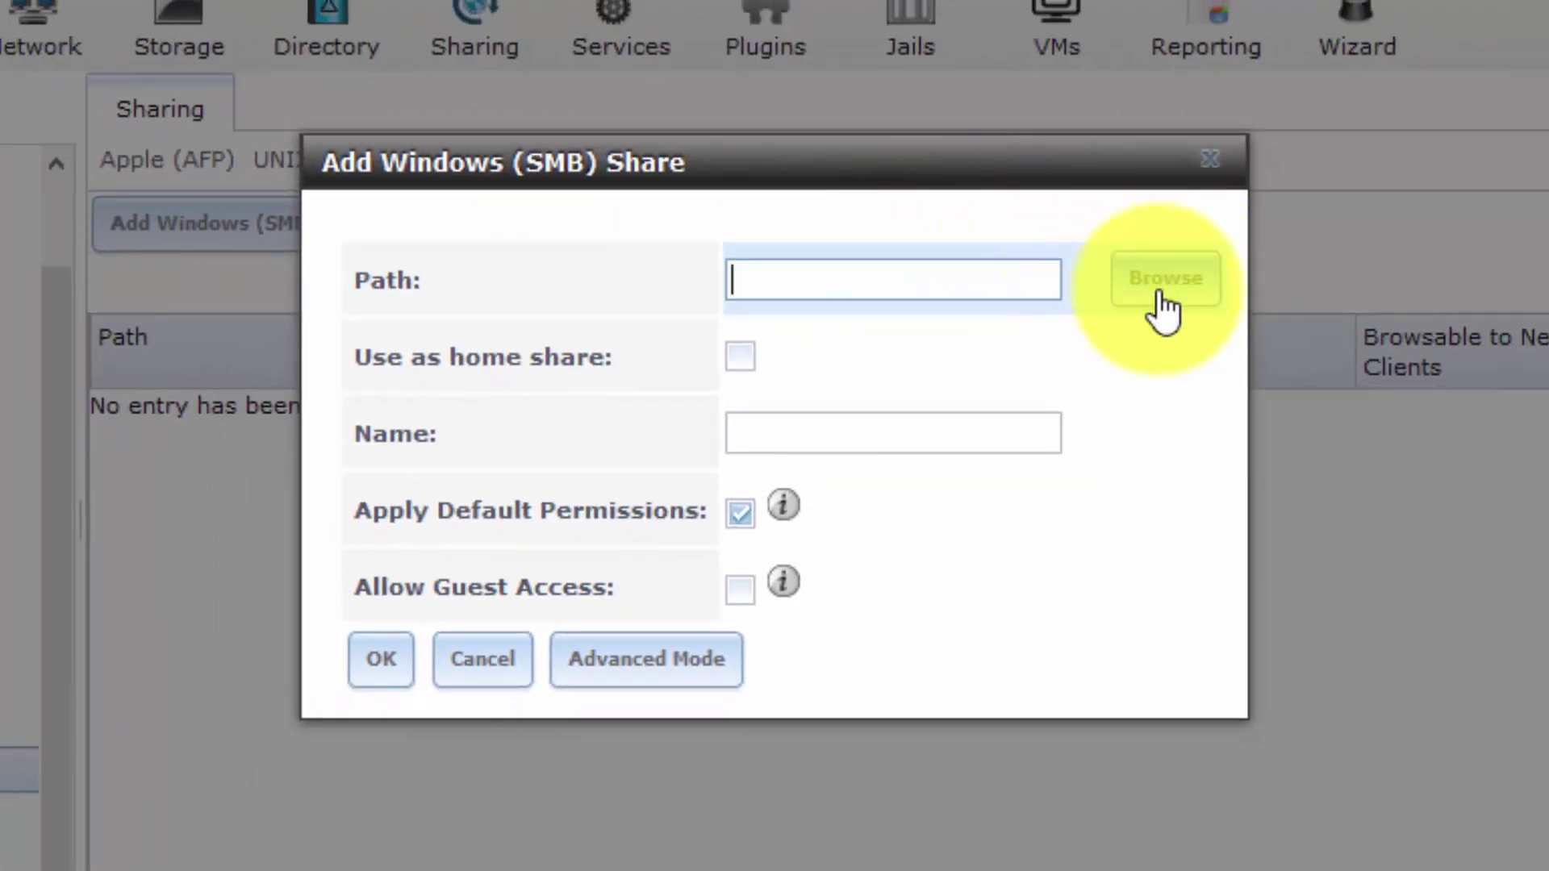
Step: Set the share path to /mnt/FreeNASVol1/sharedfolder using the folder browser
left_click(1161, 295)
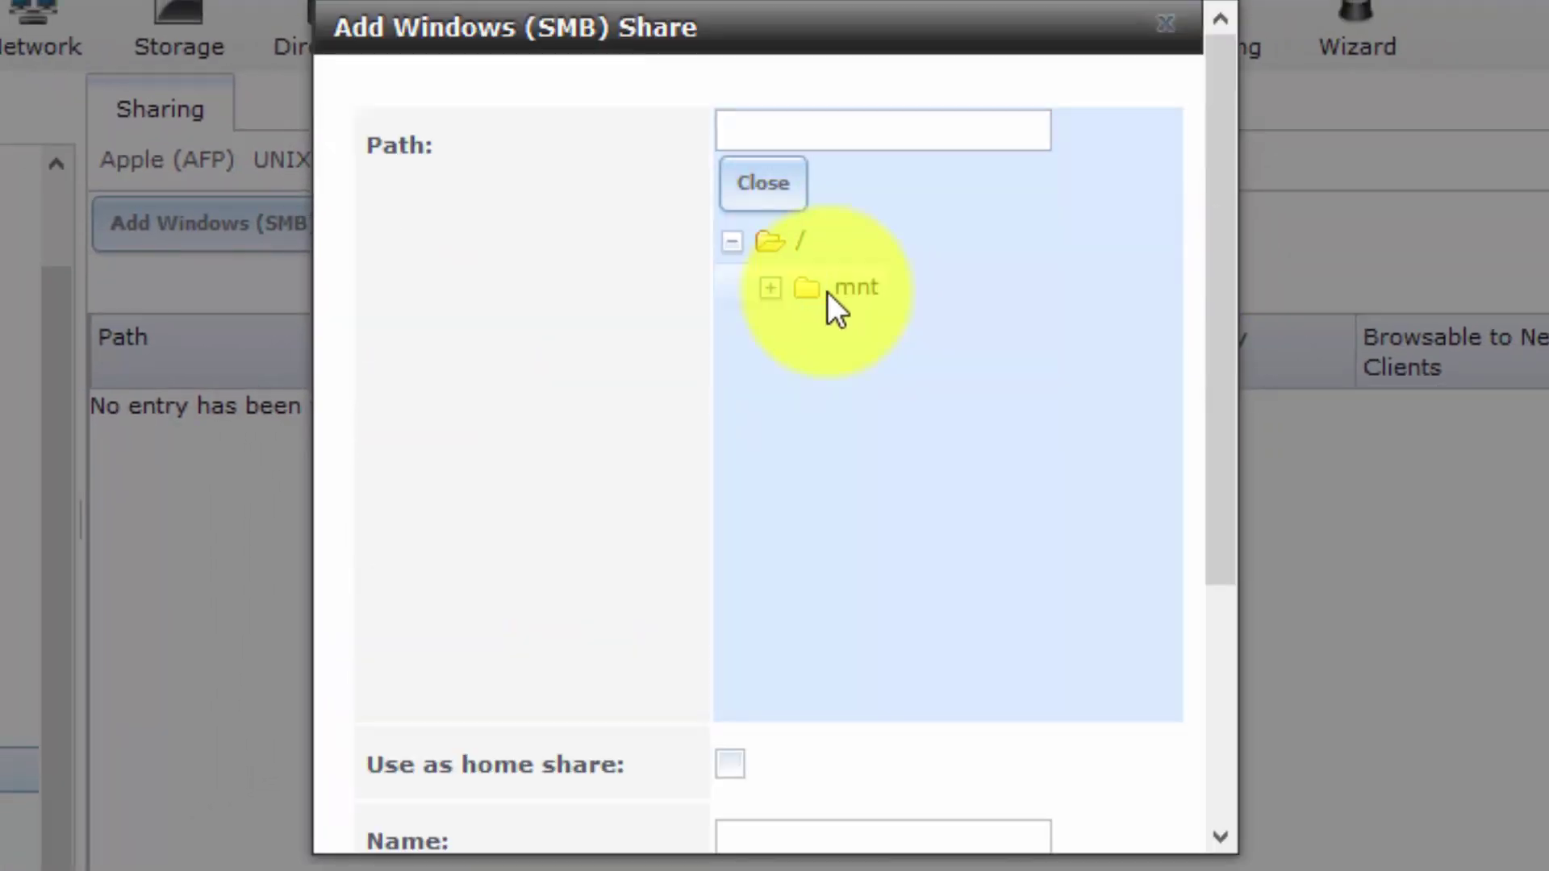
left_click(771, 290)
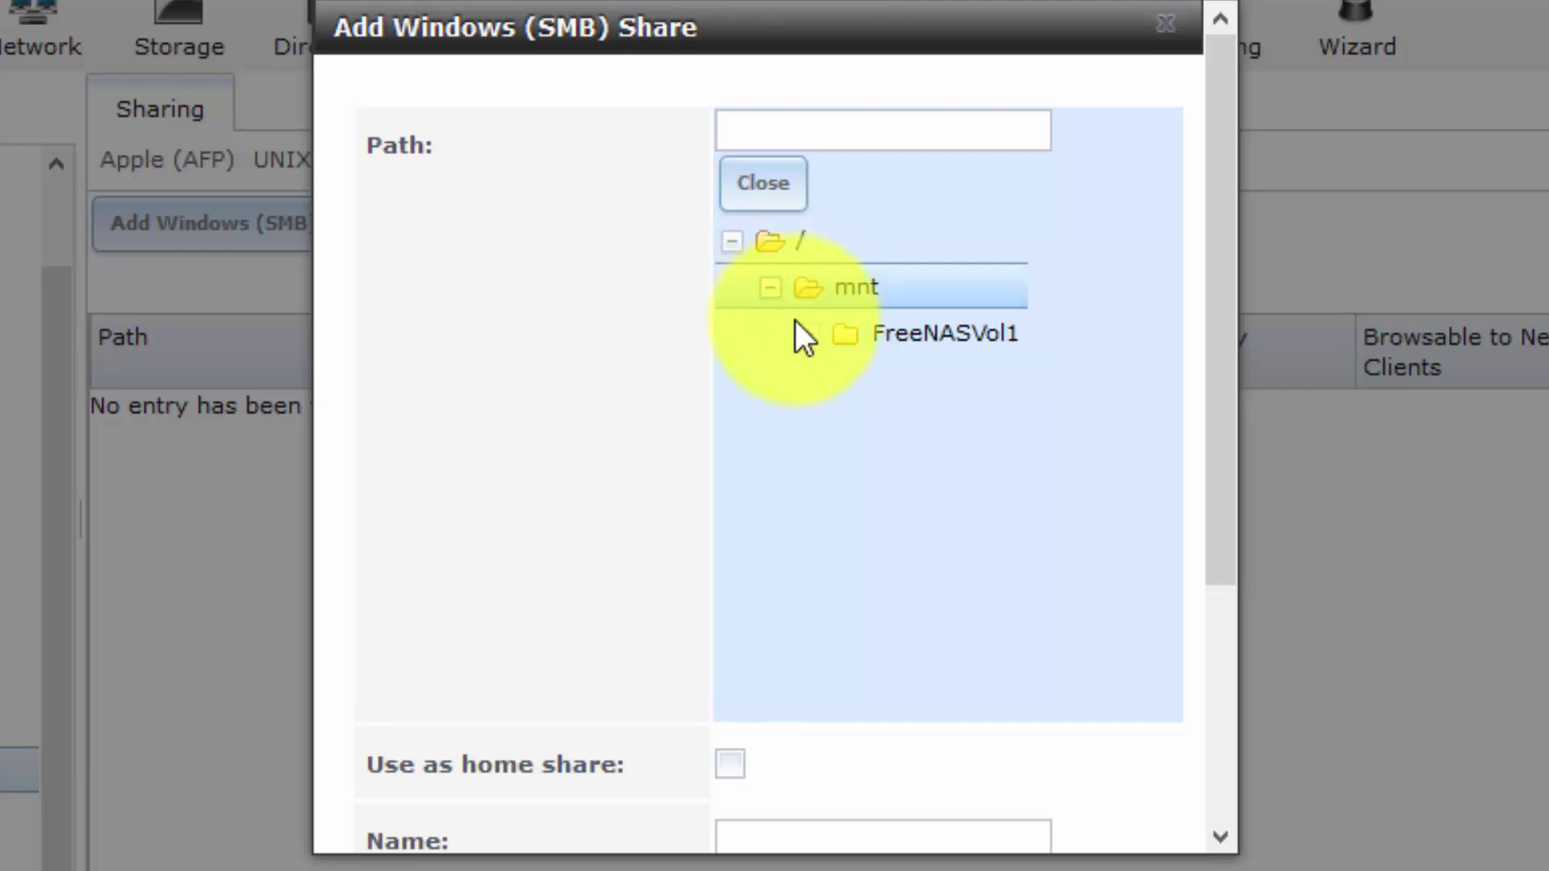
left_click(807, 336)
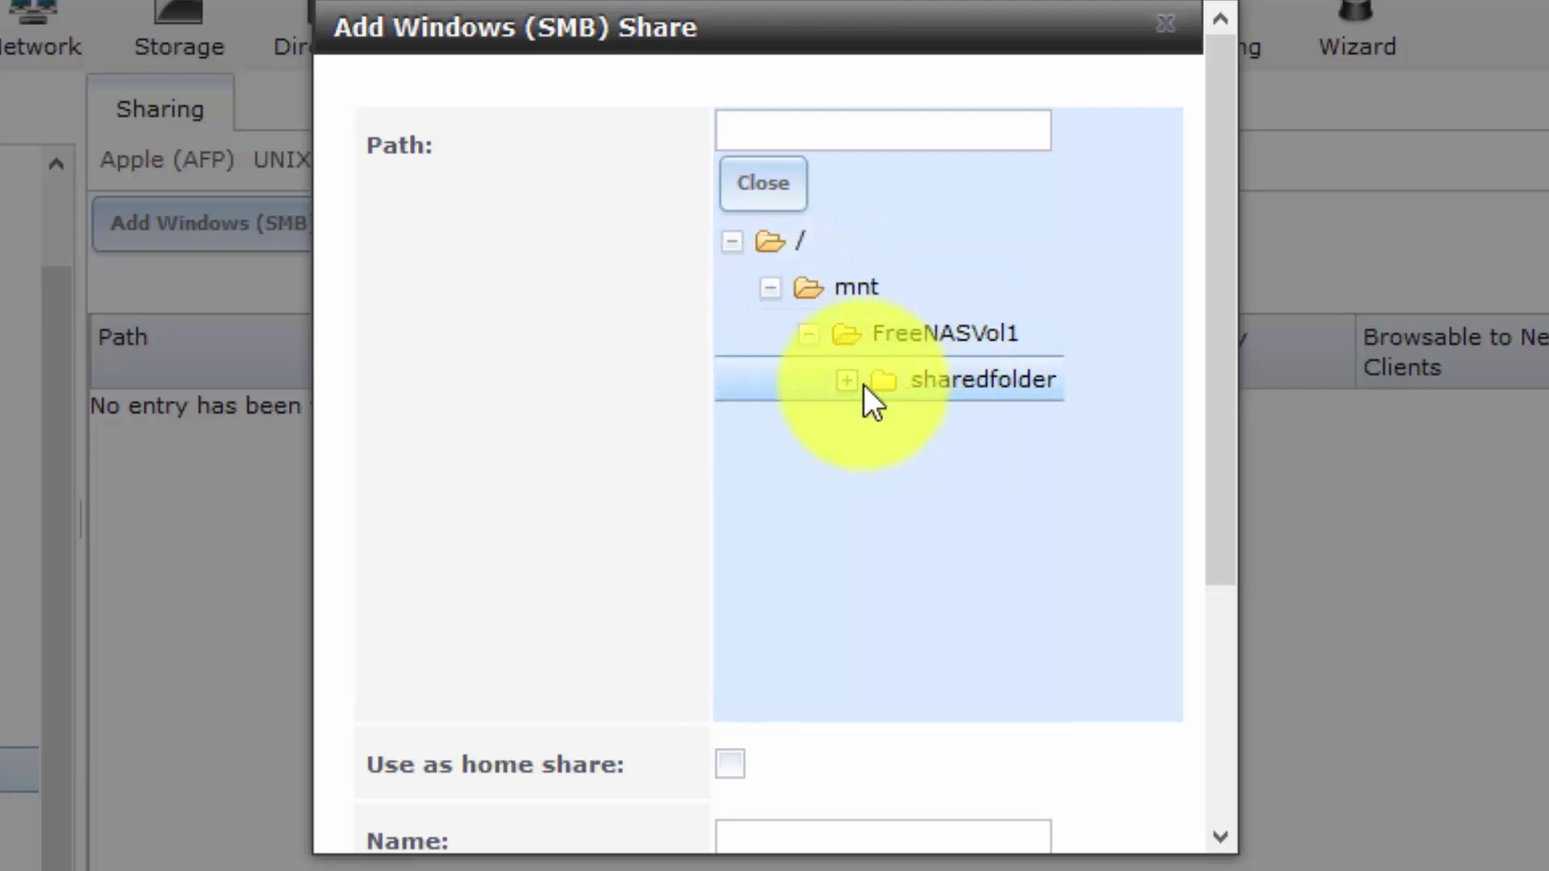
left_click(845, 381)
left_click(984, 382)
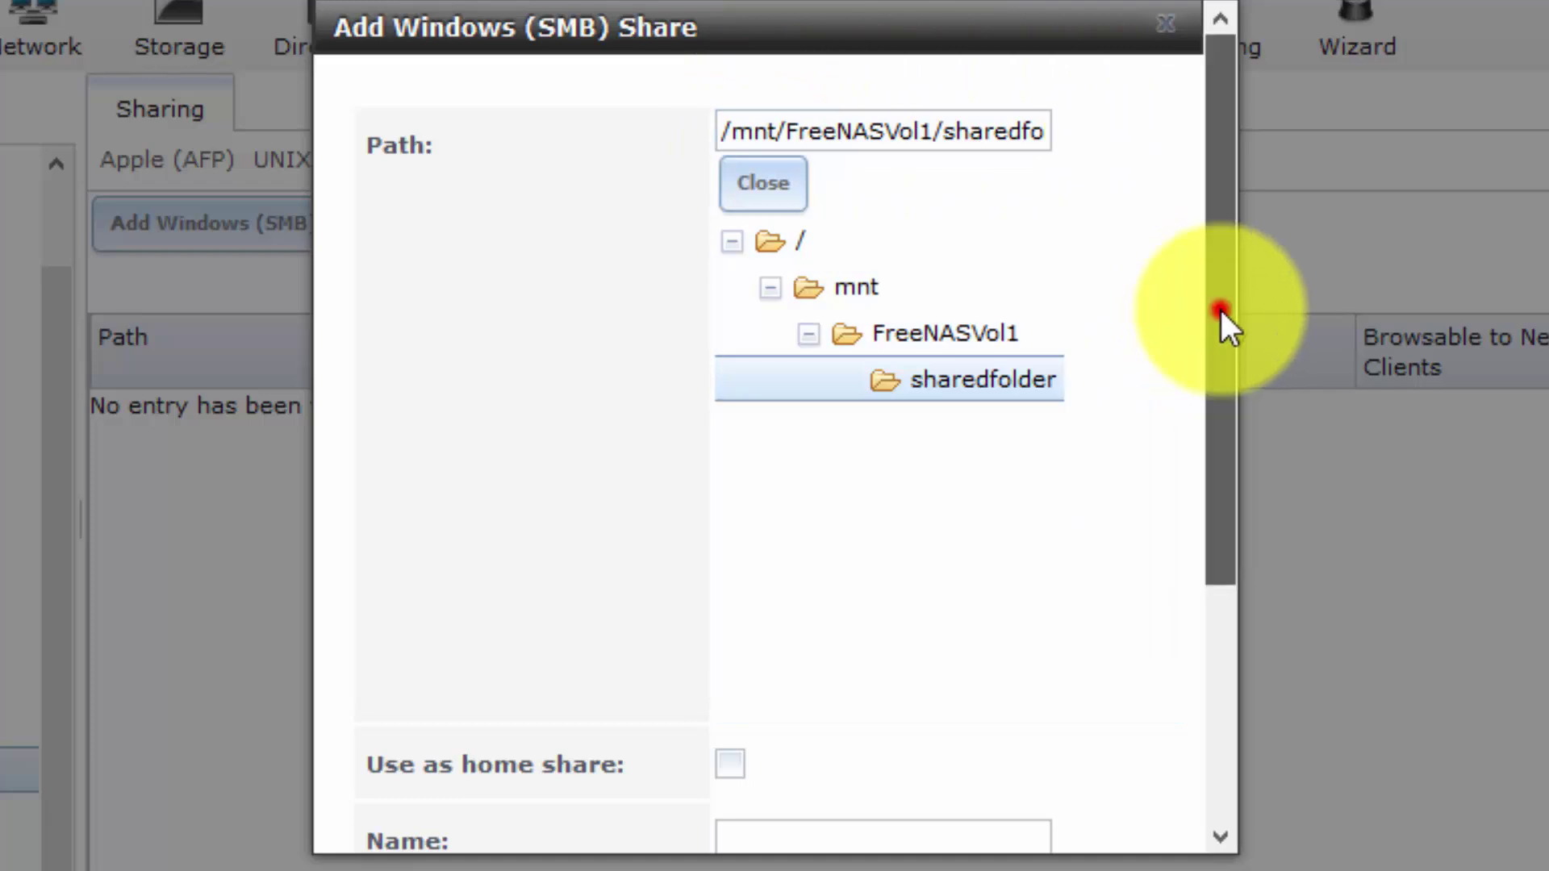
Step: Name the share myshare, allow guest access, and save it
left_click_drag(1221, 310, 1247, 546)
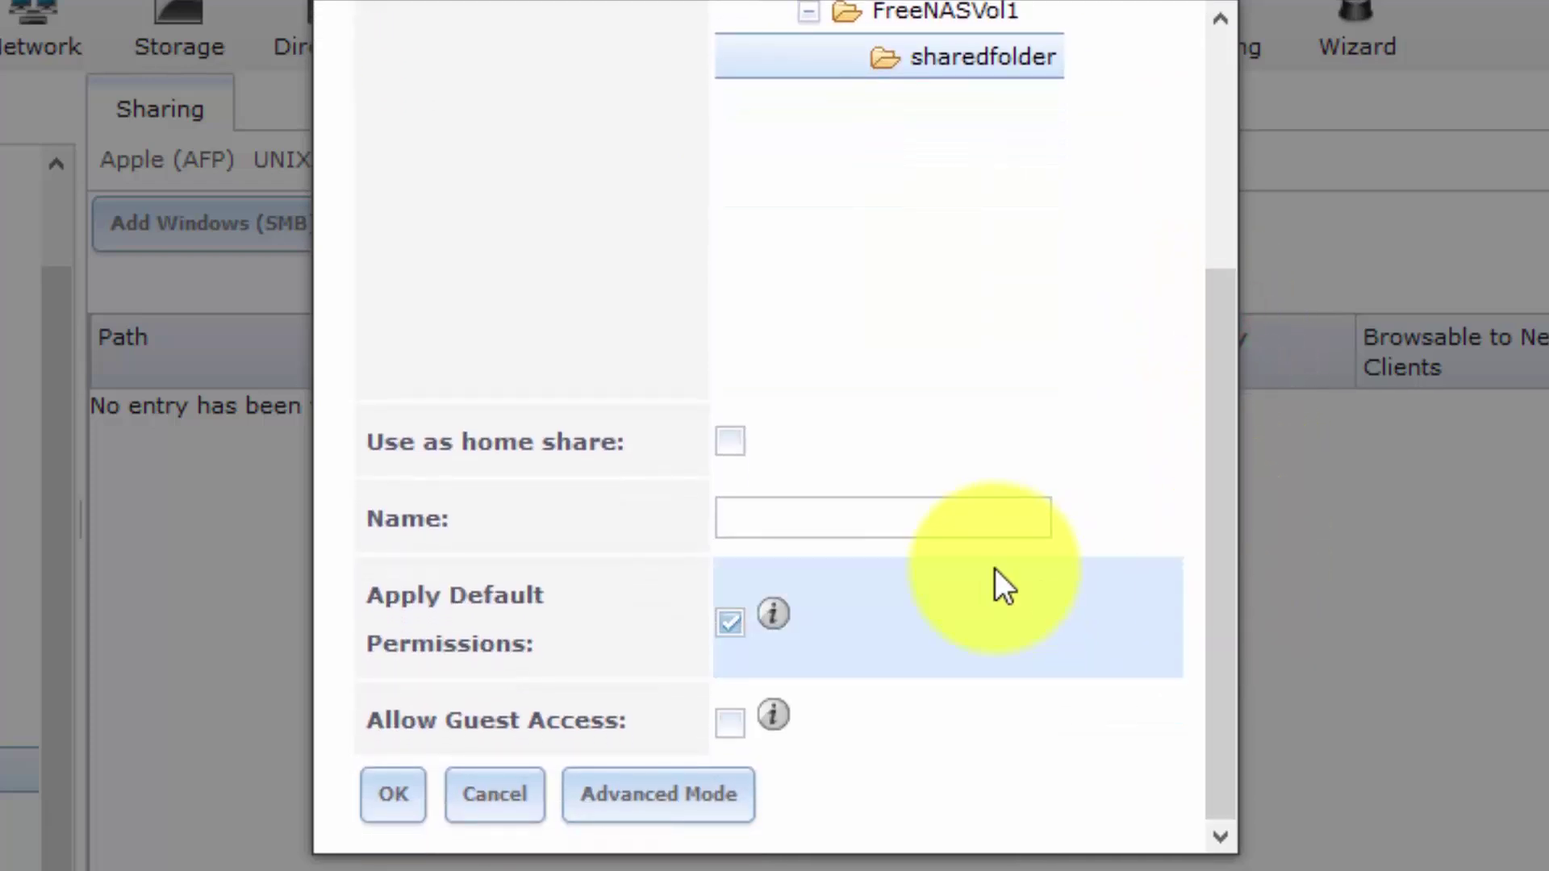
left_click(956, 520)
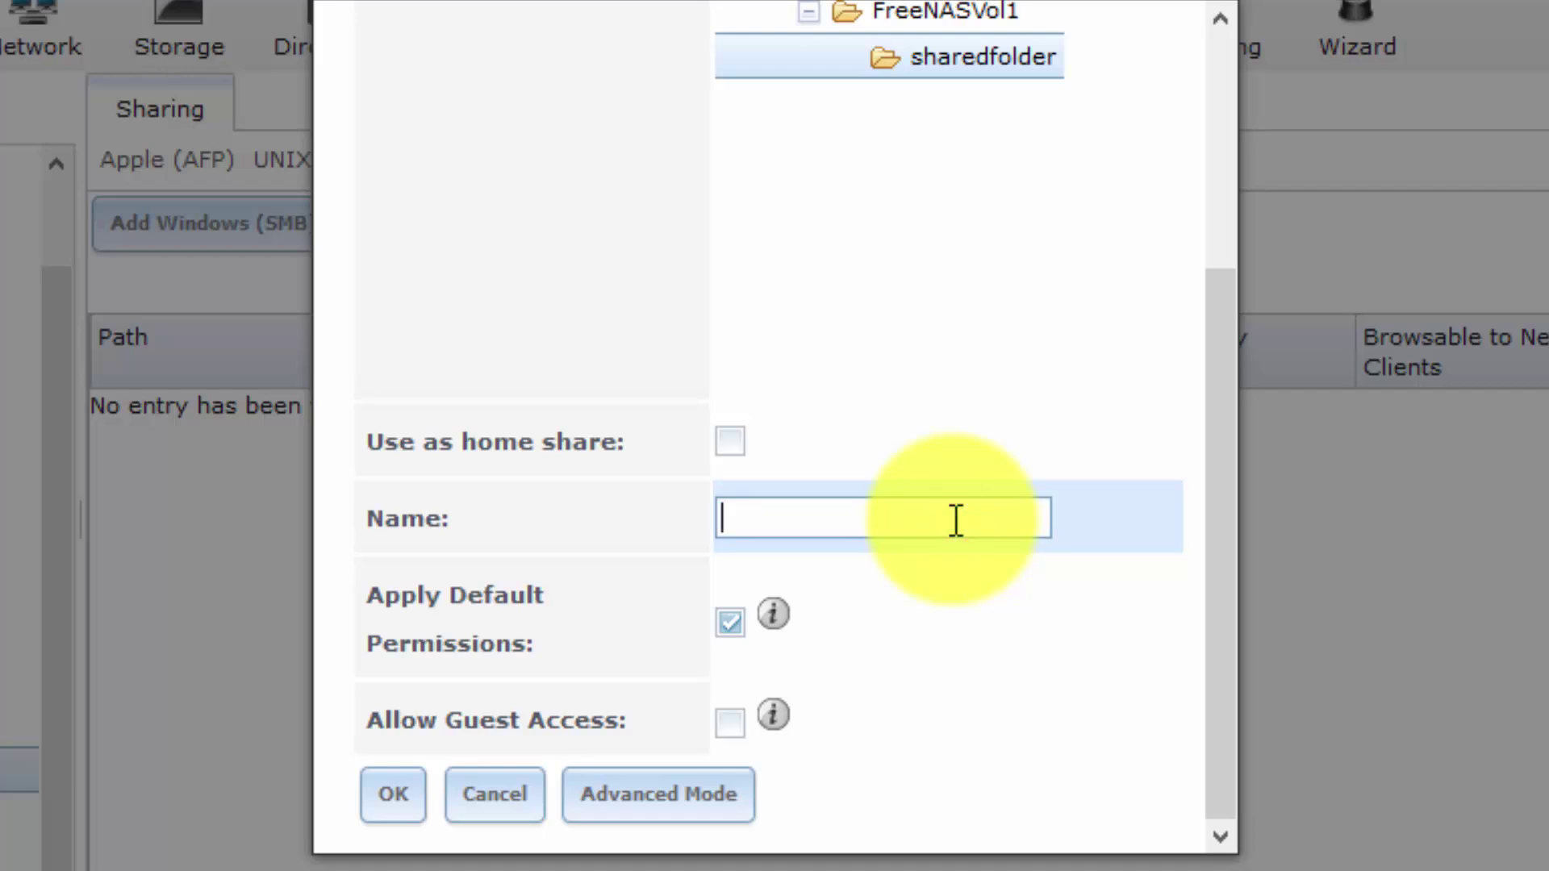
type("myshare")
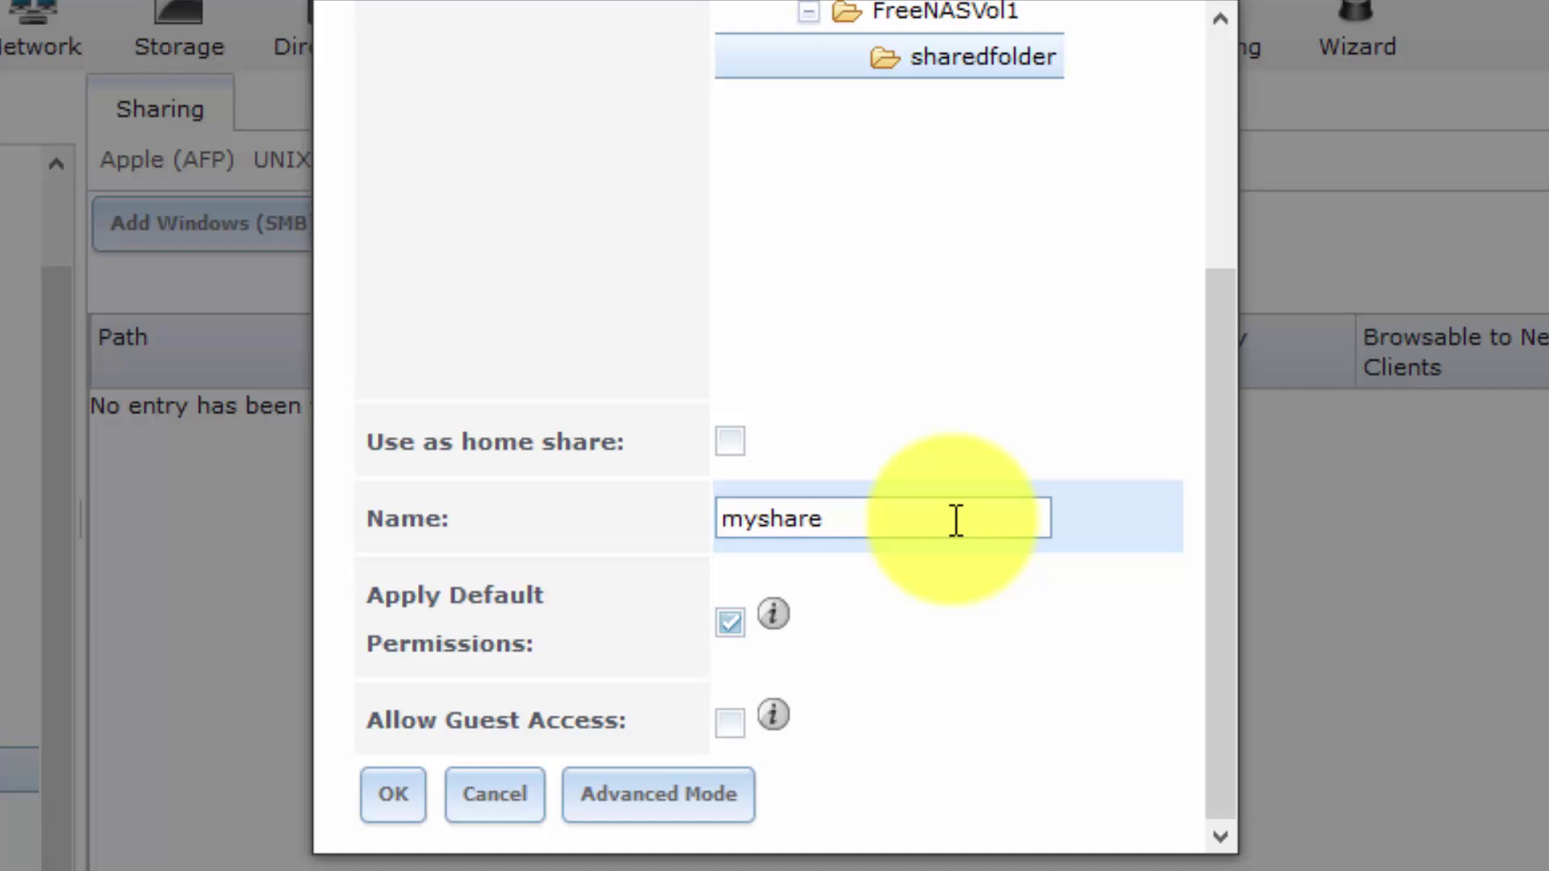
mouse_move(775, 622)
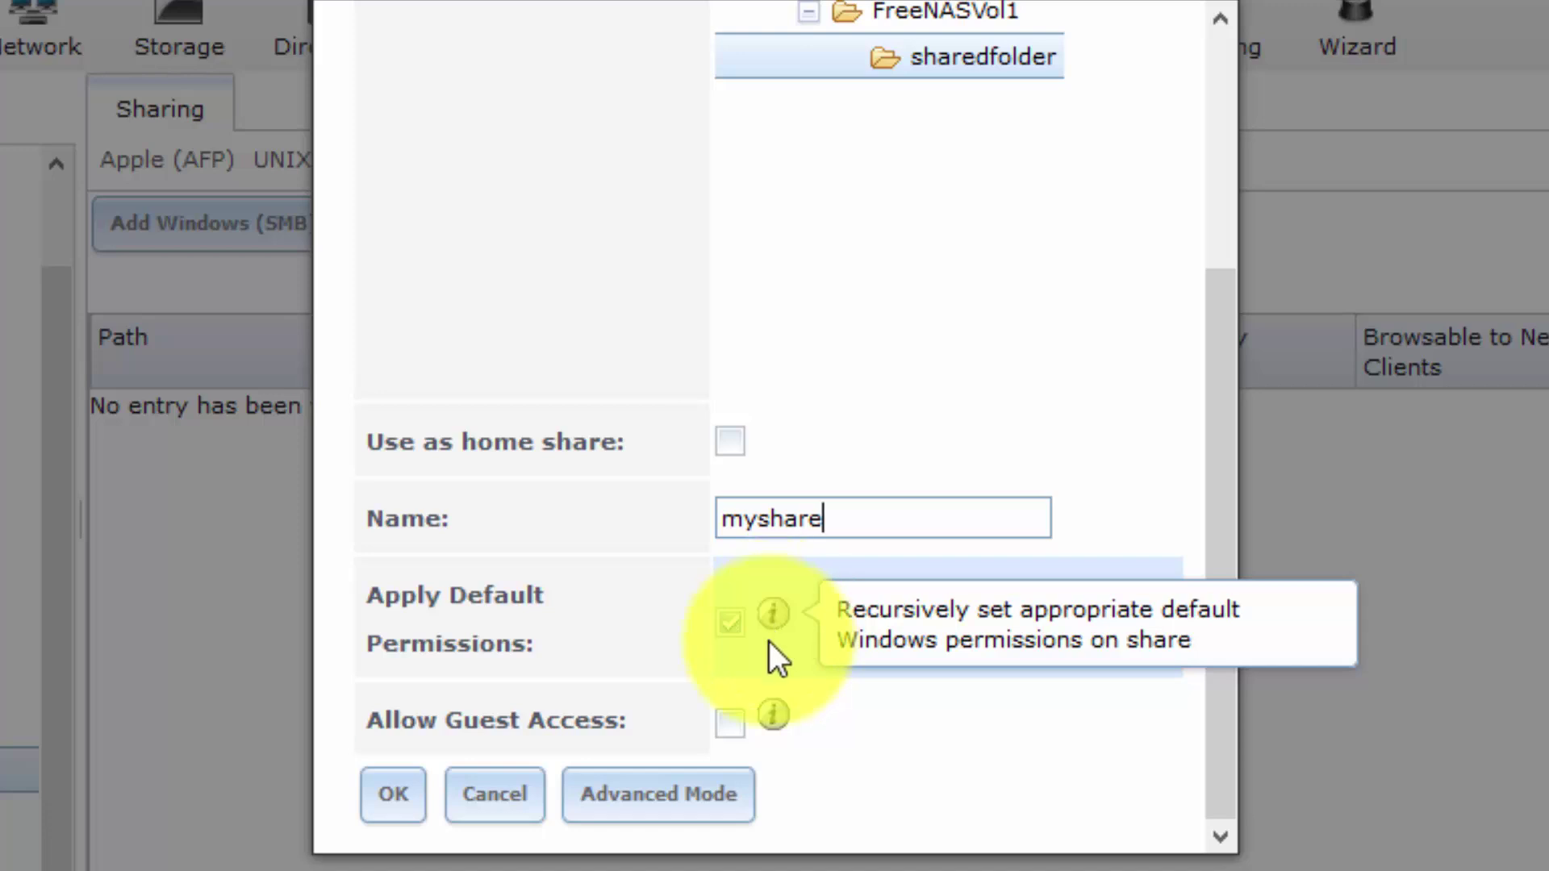
left_click(731, 722)
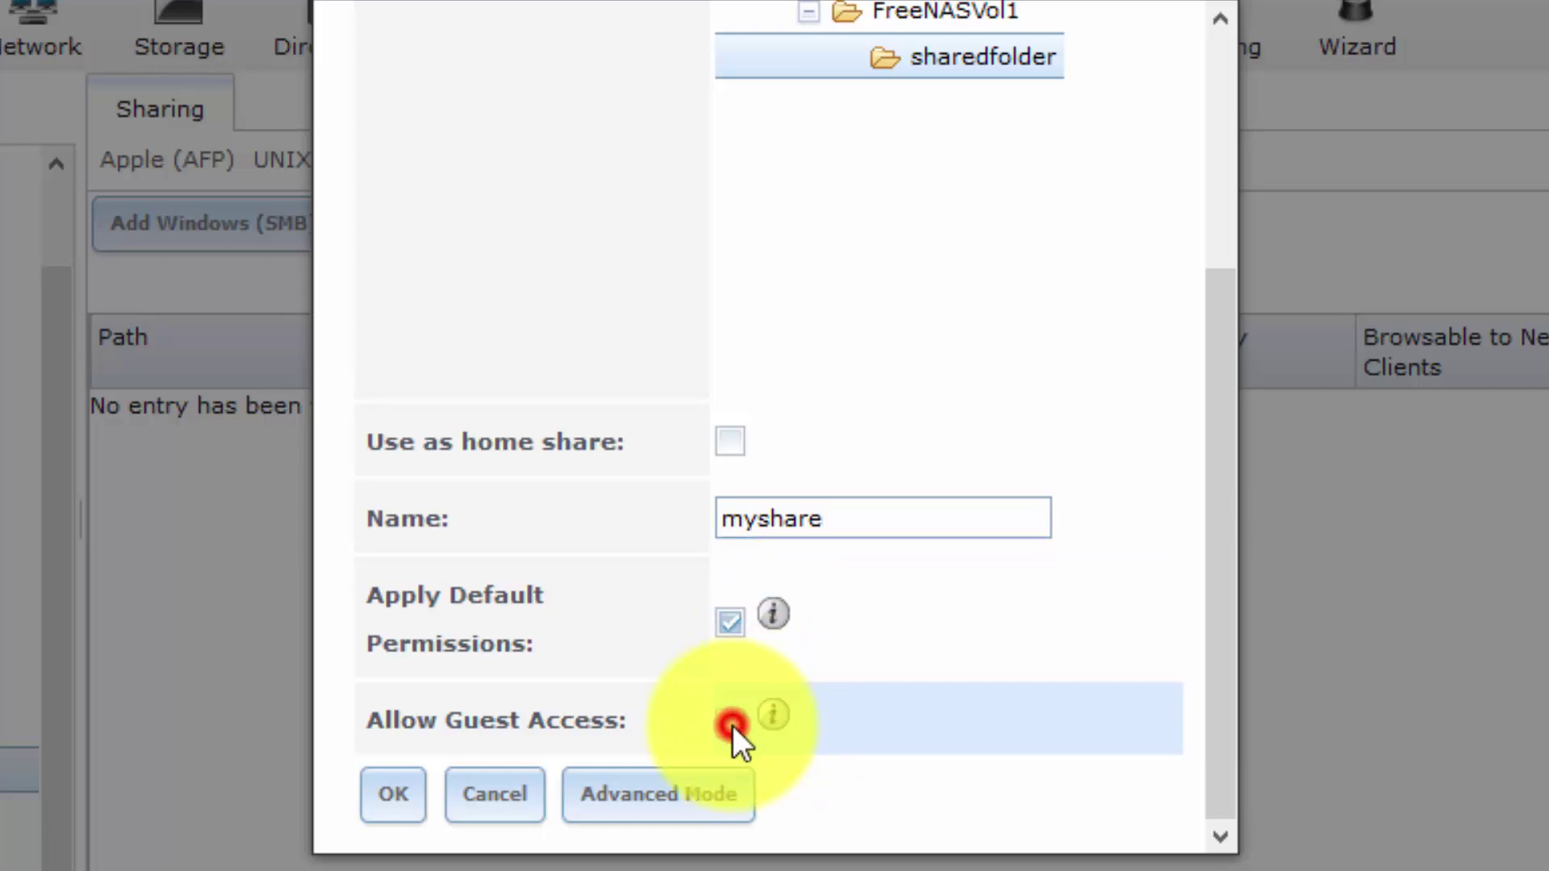
mouse_move(776, 717)
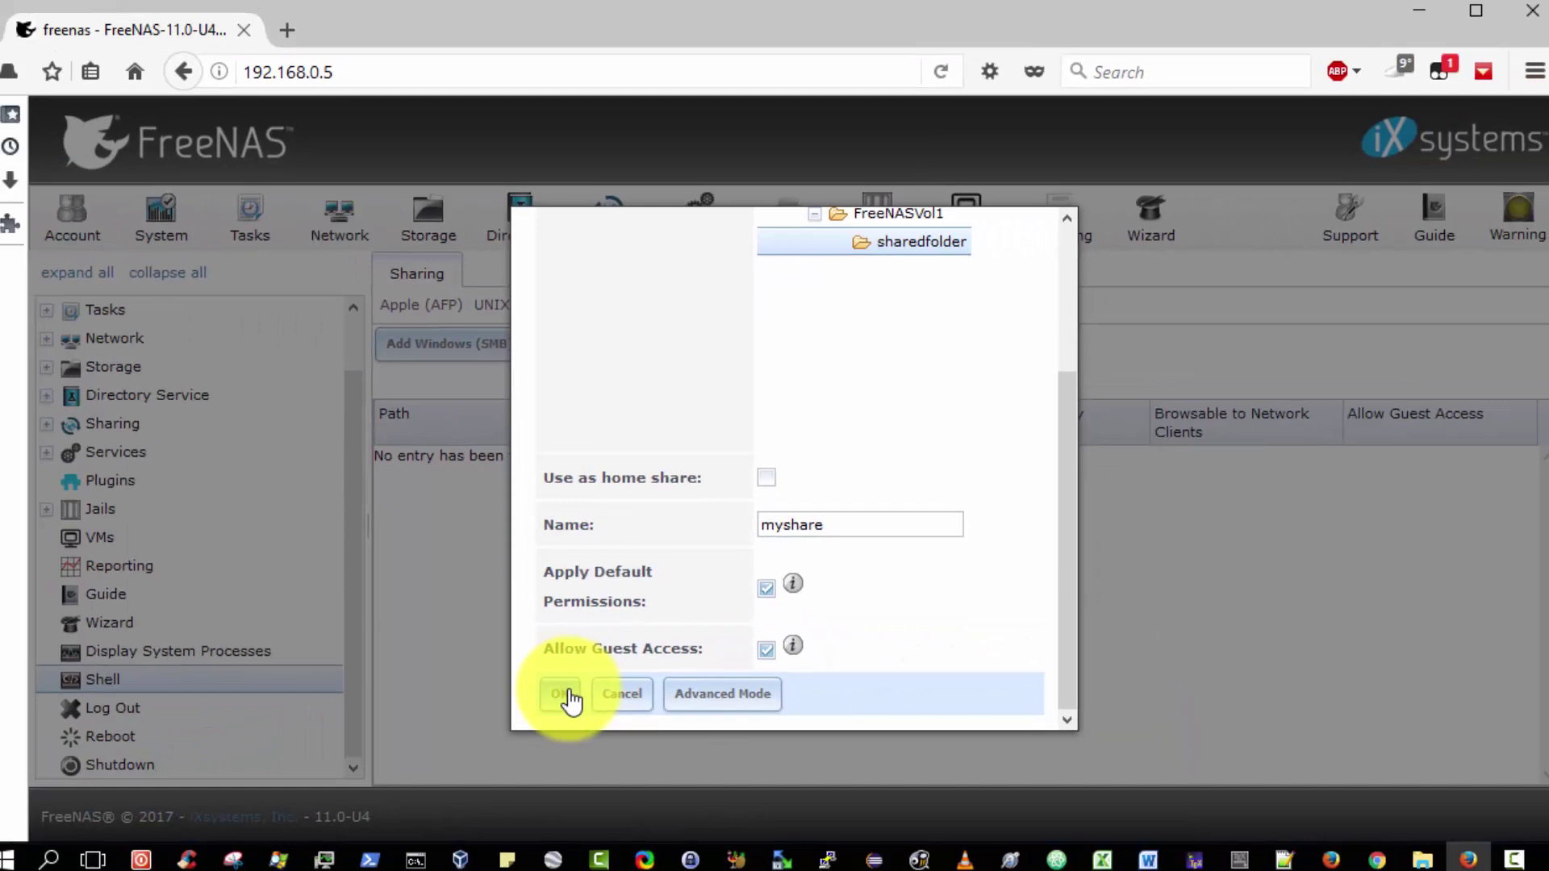
left_click(572, 692)
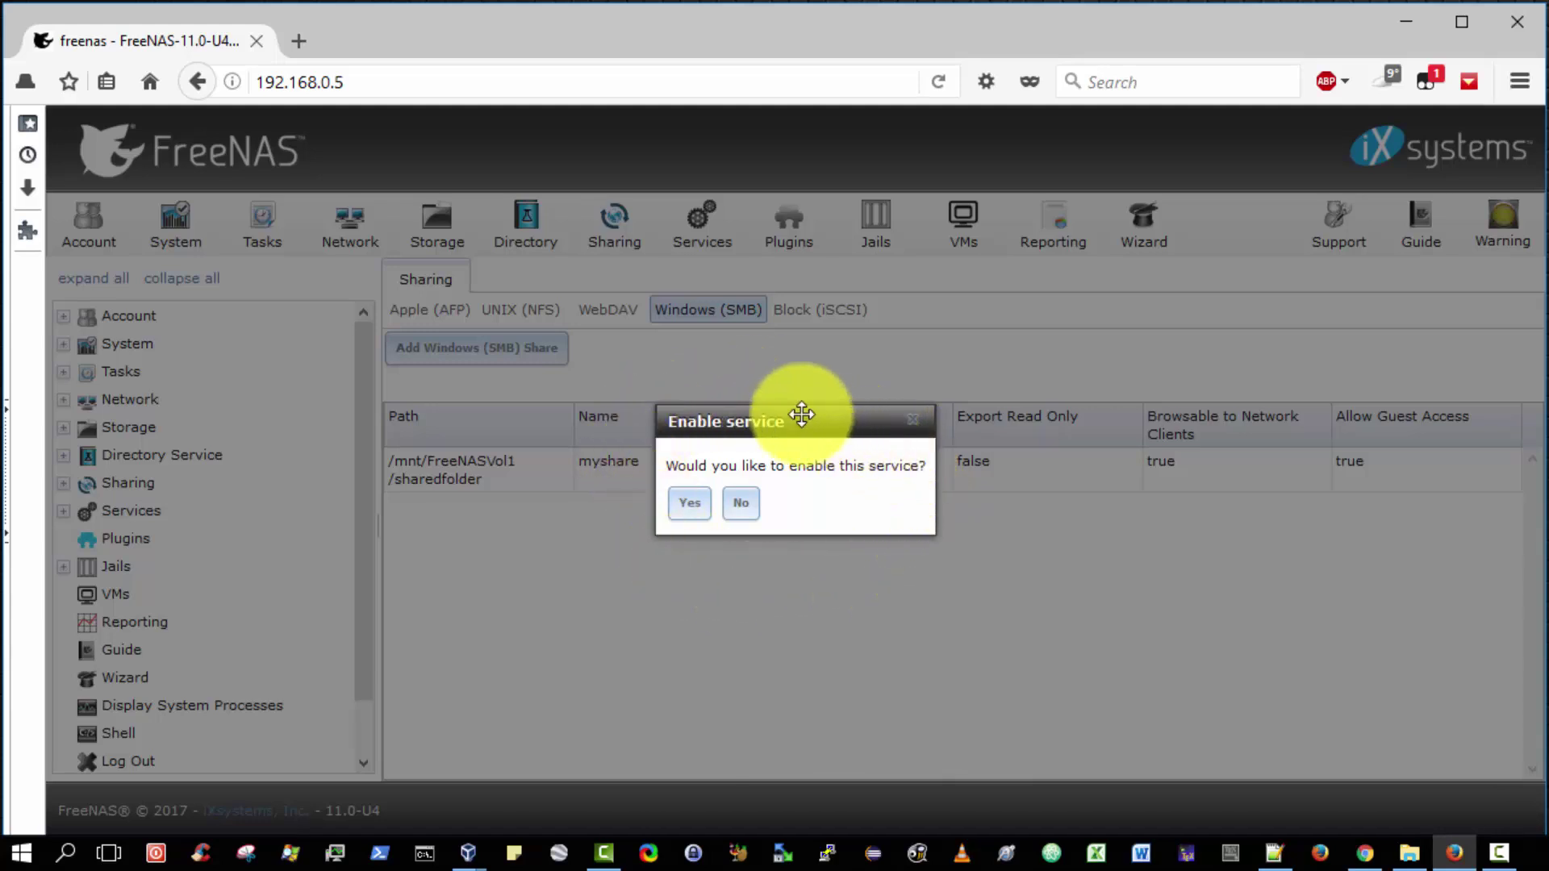
Step: Agree to enable SMB, then view Services with the Services tree node expanded
left_click(692, 506)
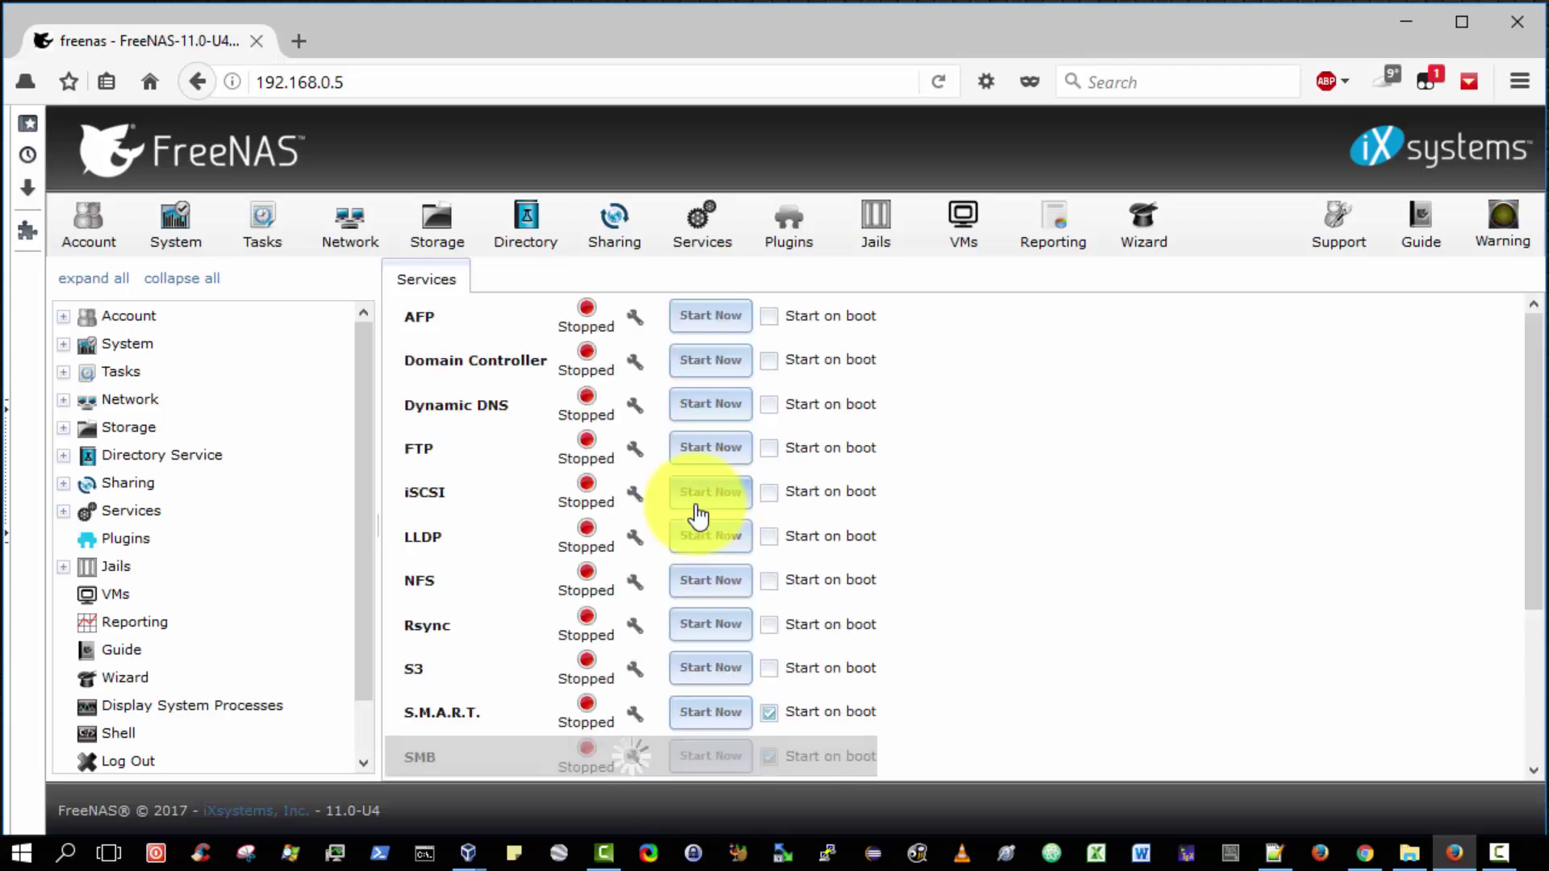
left_click(718, 230)
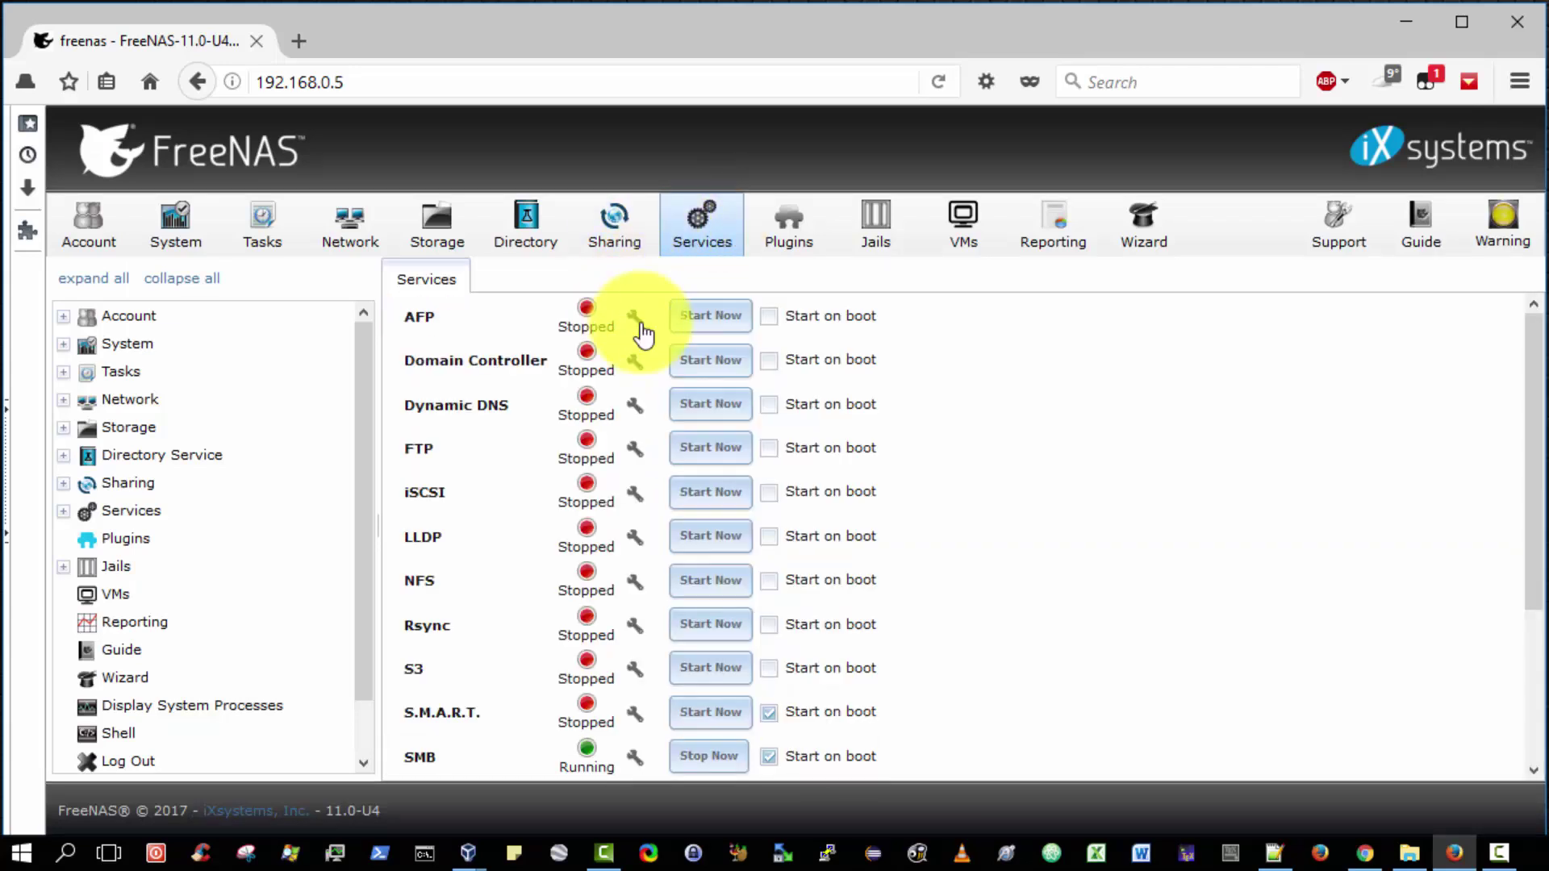
scroll(875, 491, "down", 5)
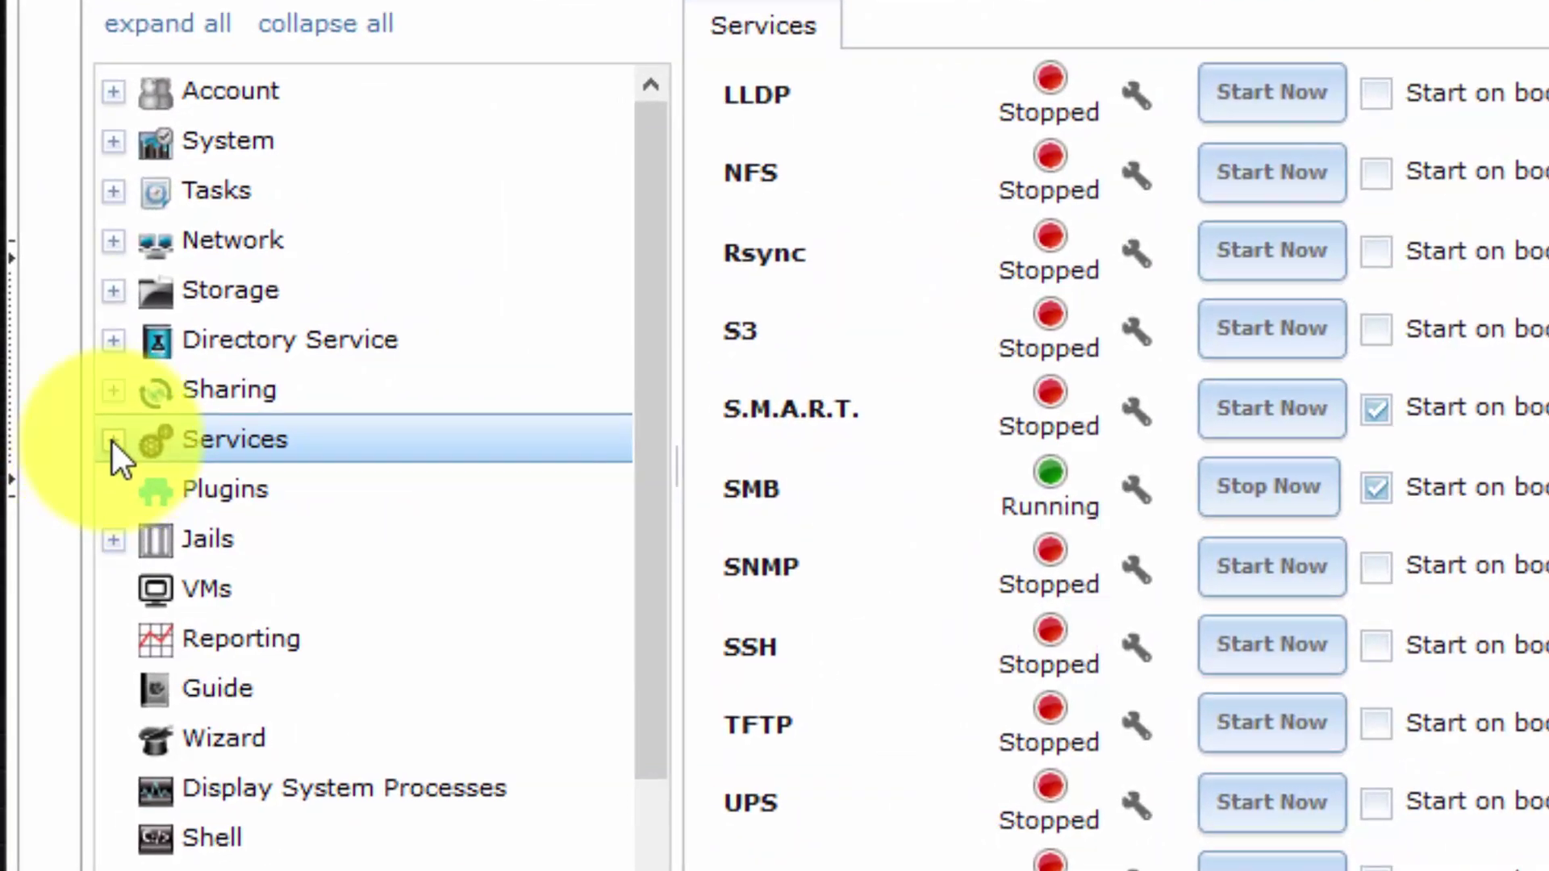
left_click(113, 442)
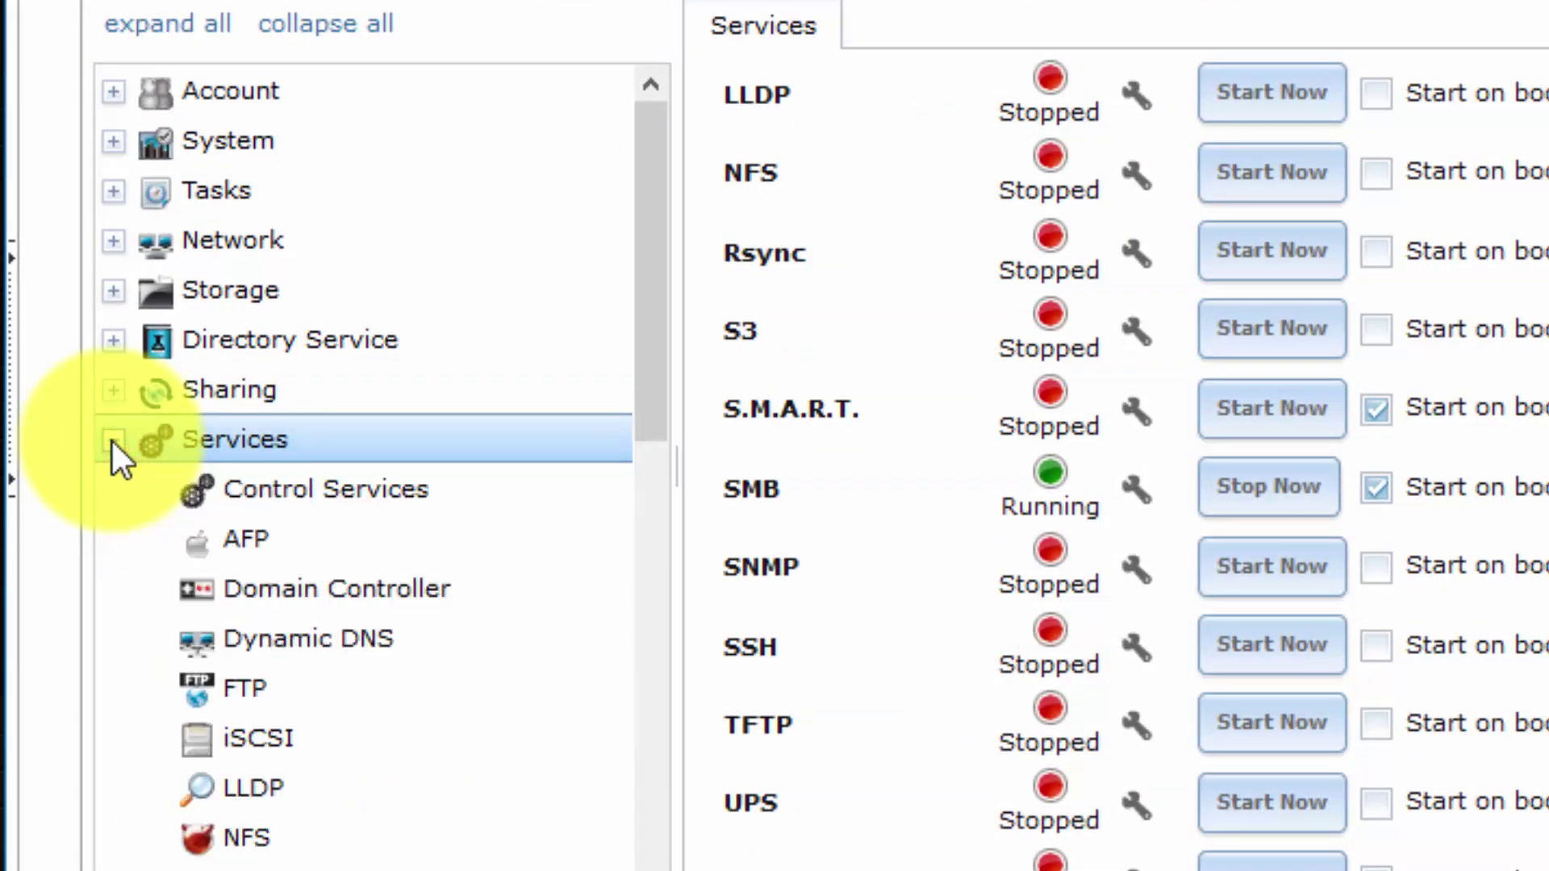
left_click_drag(641, 347, 667, 569)
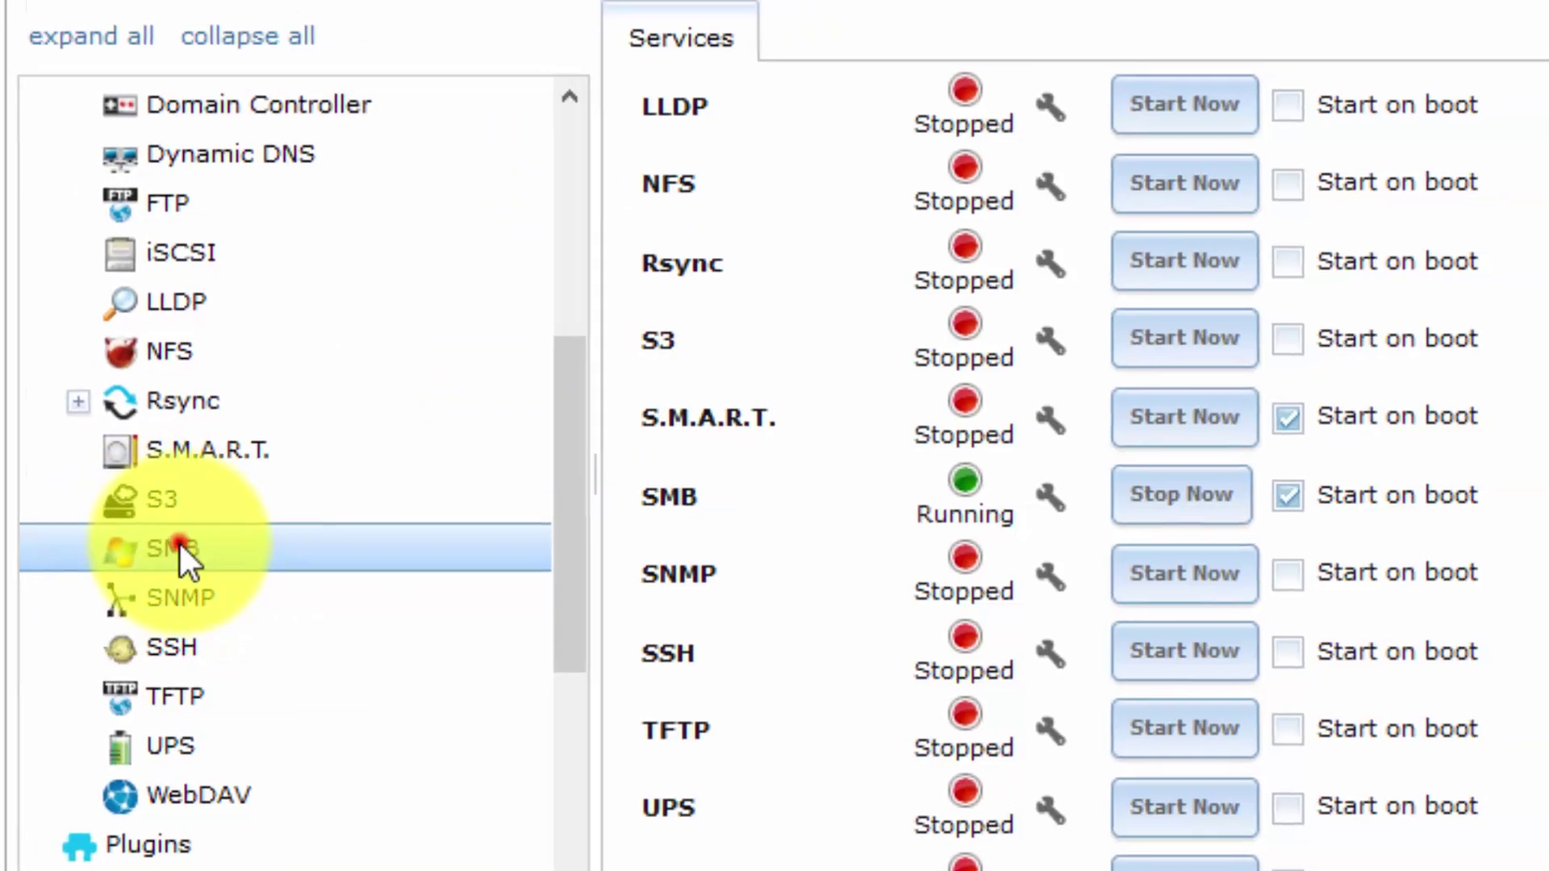
Step: In the SMB service settings, tick Allow Empty Password and save
left_click(259, 536)
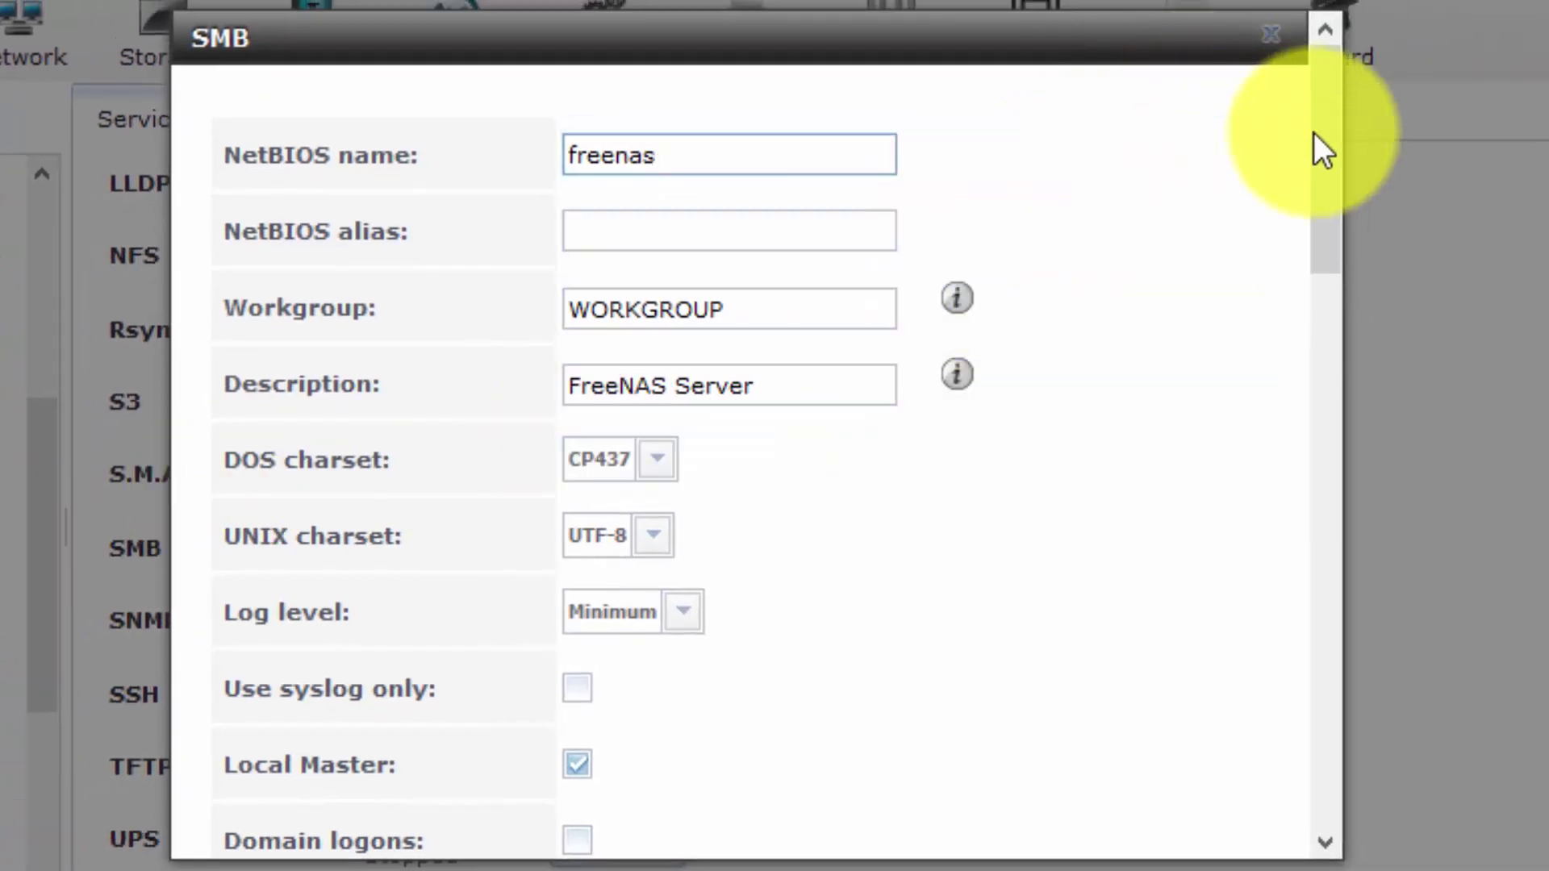
left_click_drag(1323, 141, 1393, 397)
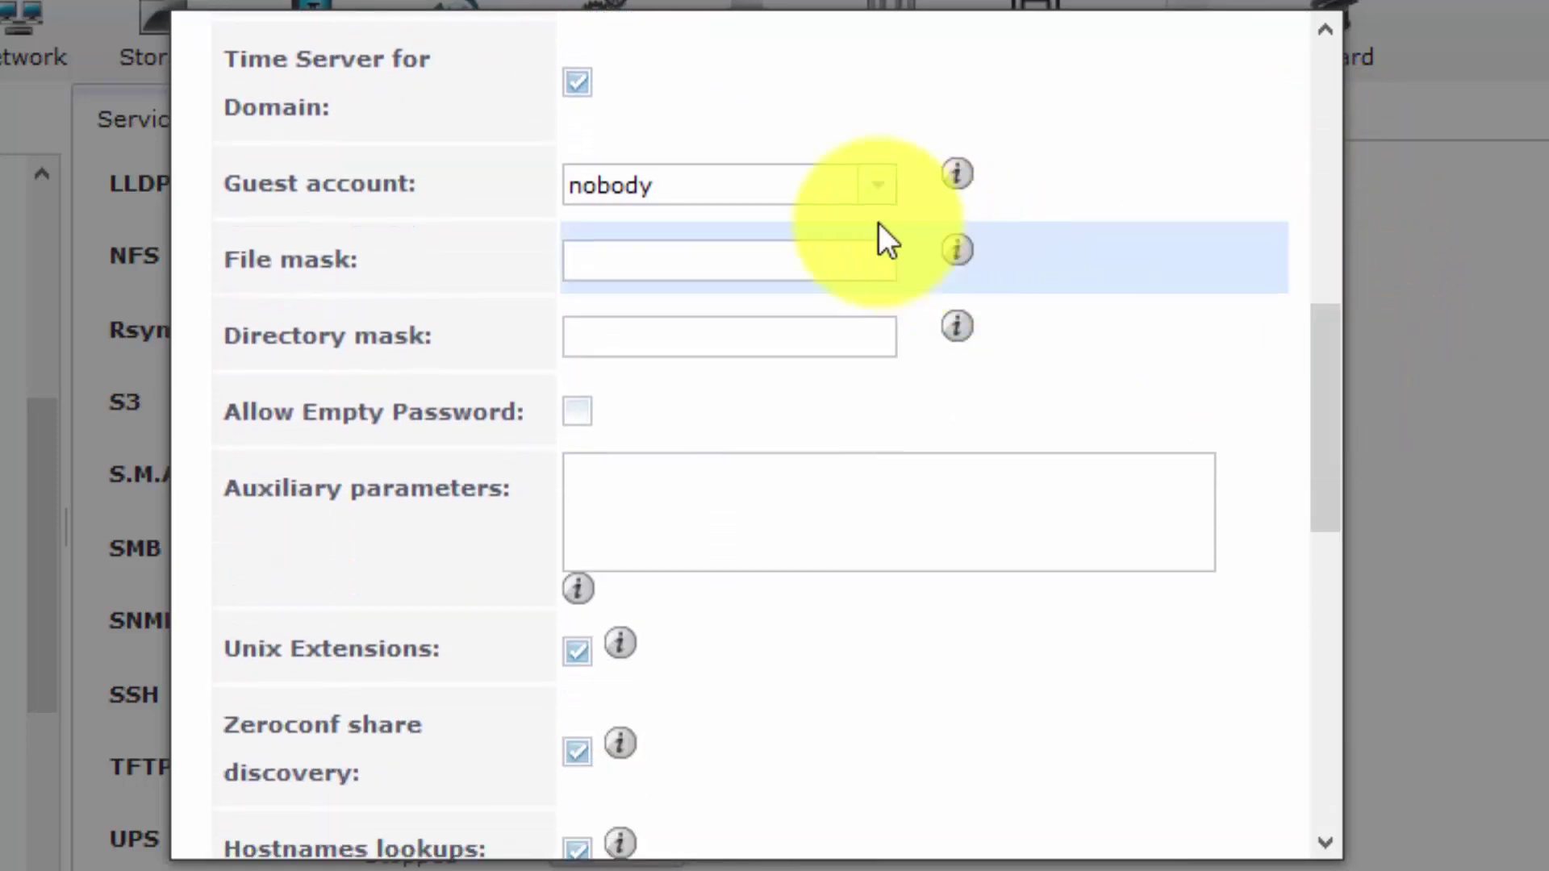
mouse_move(970, 172)
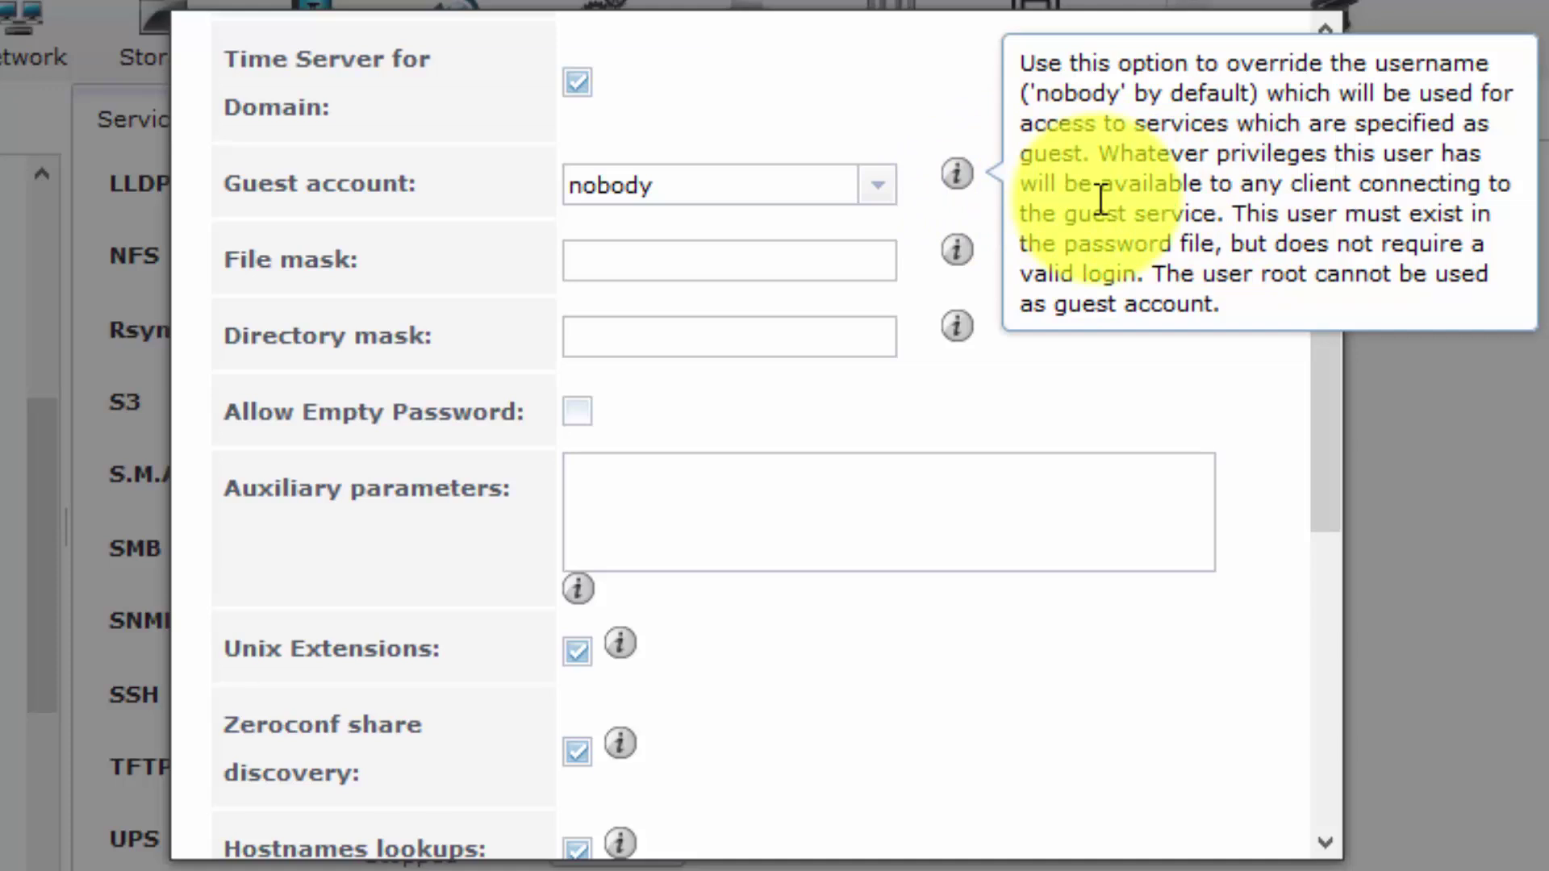
mouse_move(951, 252)
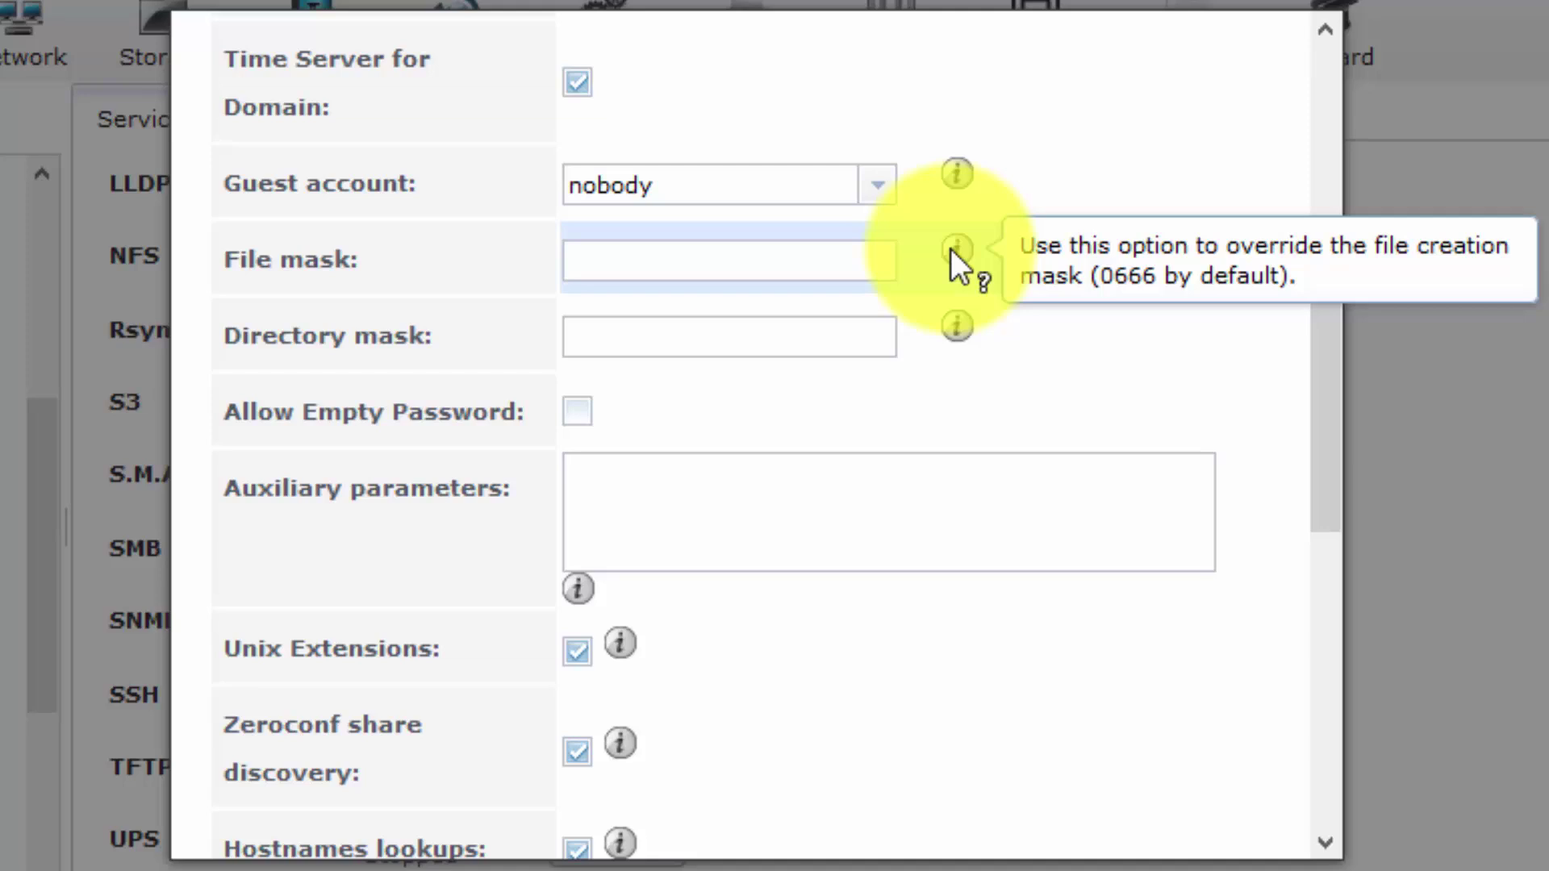
mouse_move(969, 326)
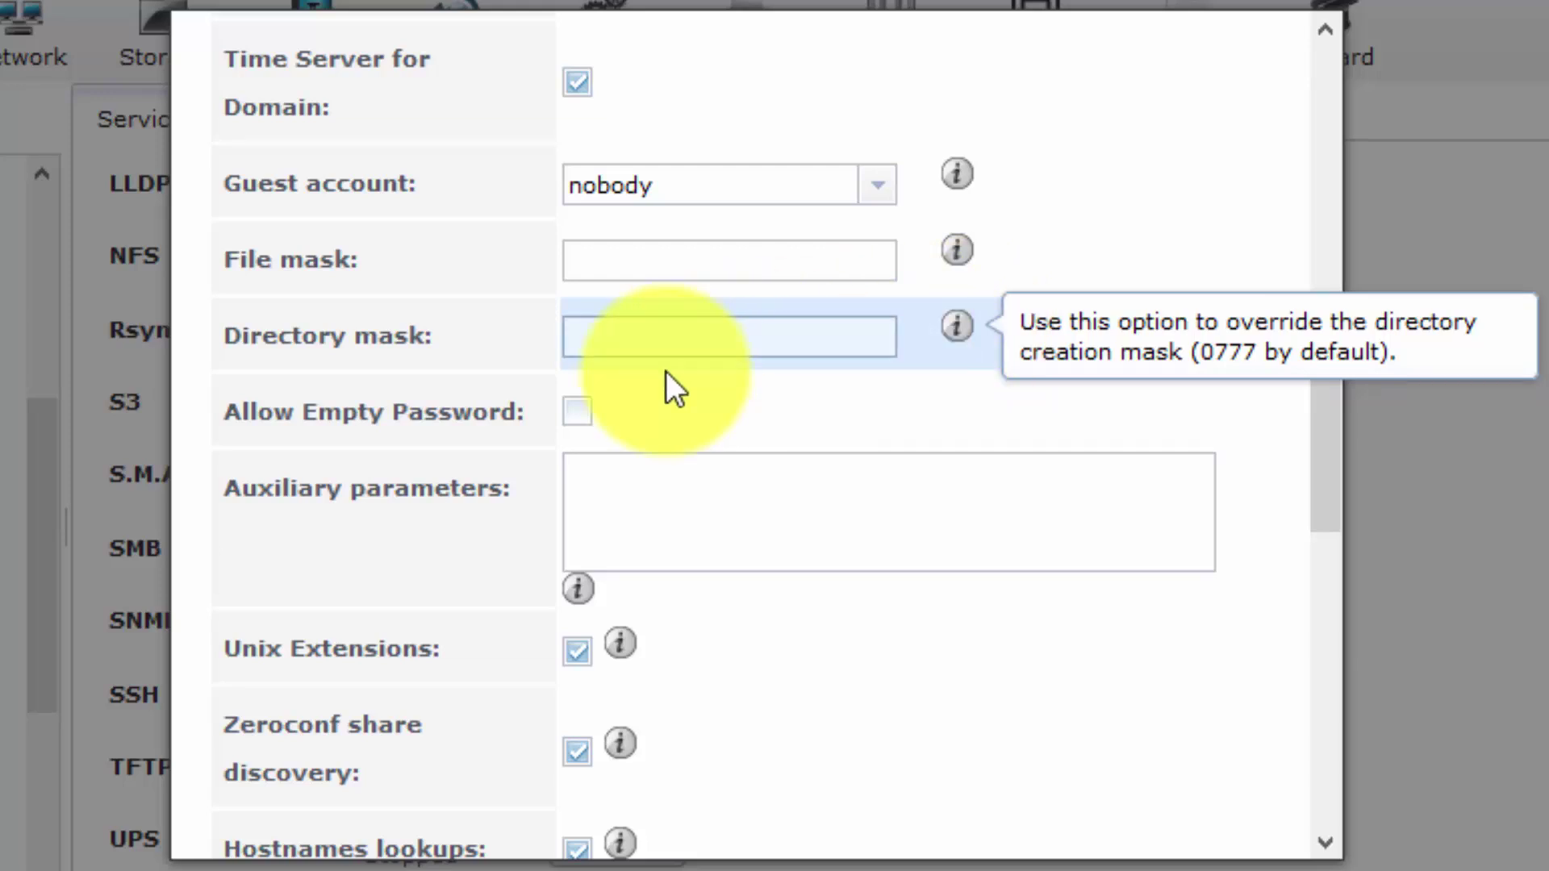
left_click(578, 412)
left_click_drag(1324, 449, 1369, 783)
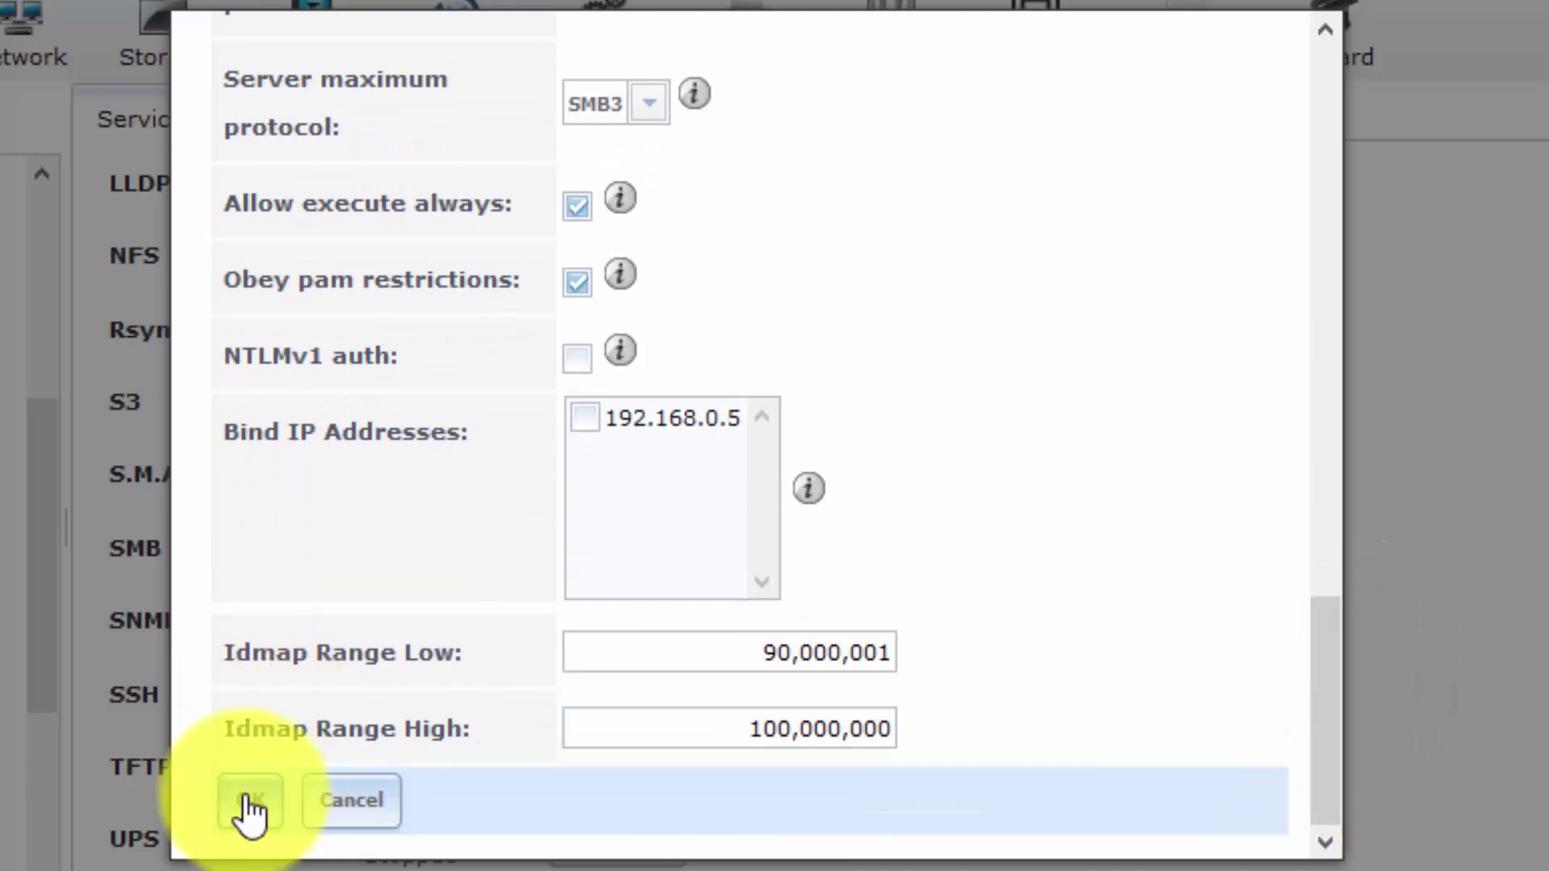
left_click(251, 806)
Step: Confirm the saved settings, stop and restart SMB, and reload the Services list
left_click(252, 806)
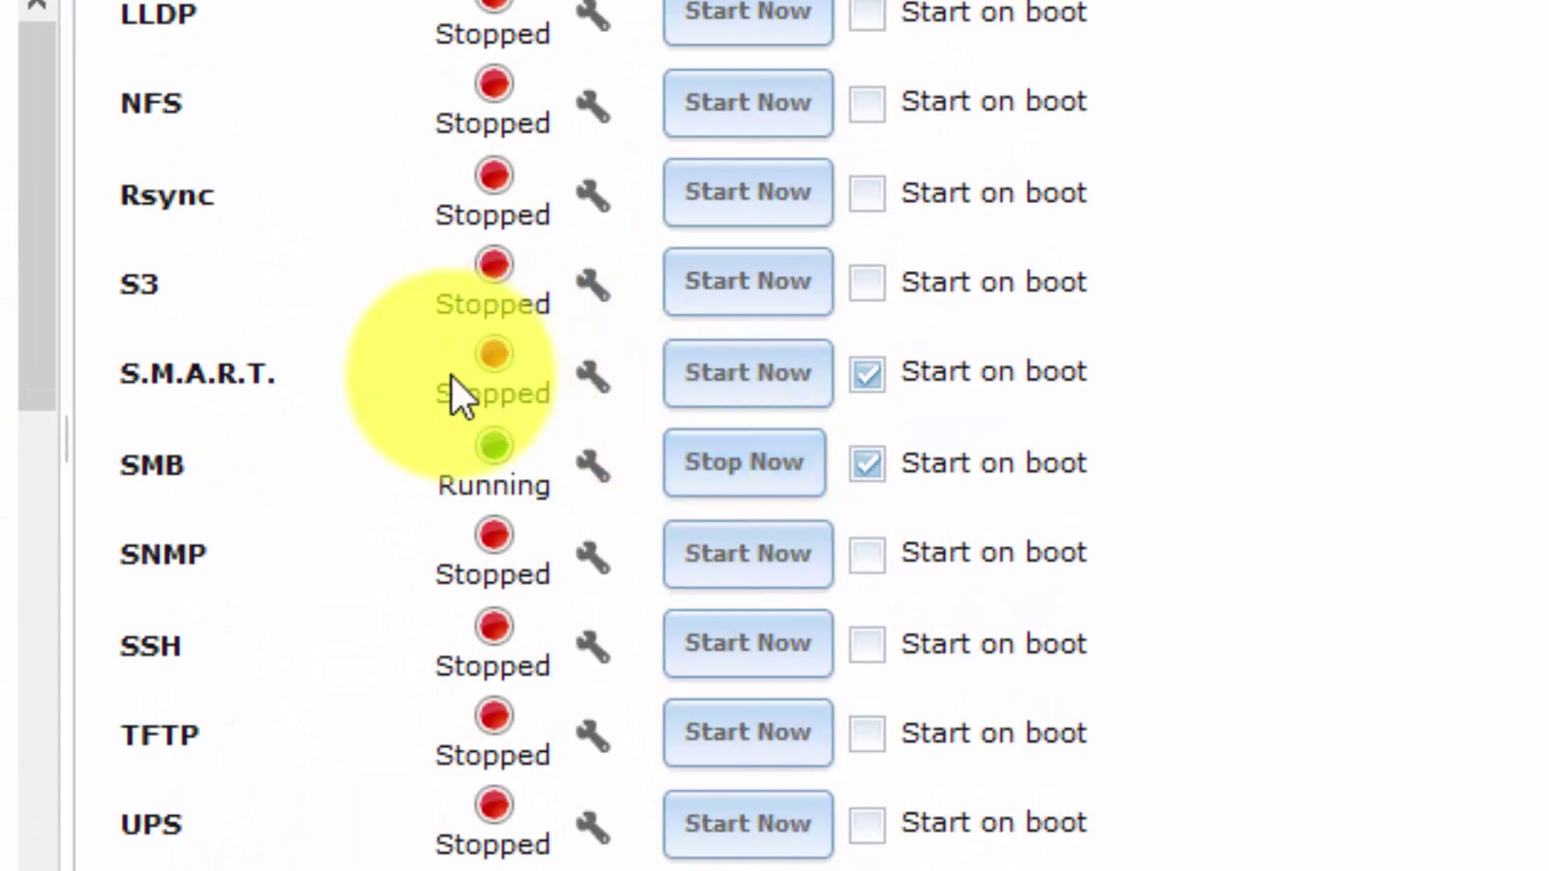
left_click(768, 459)
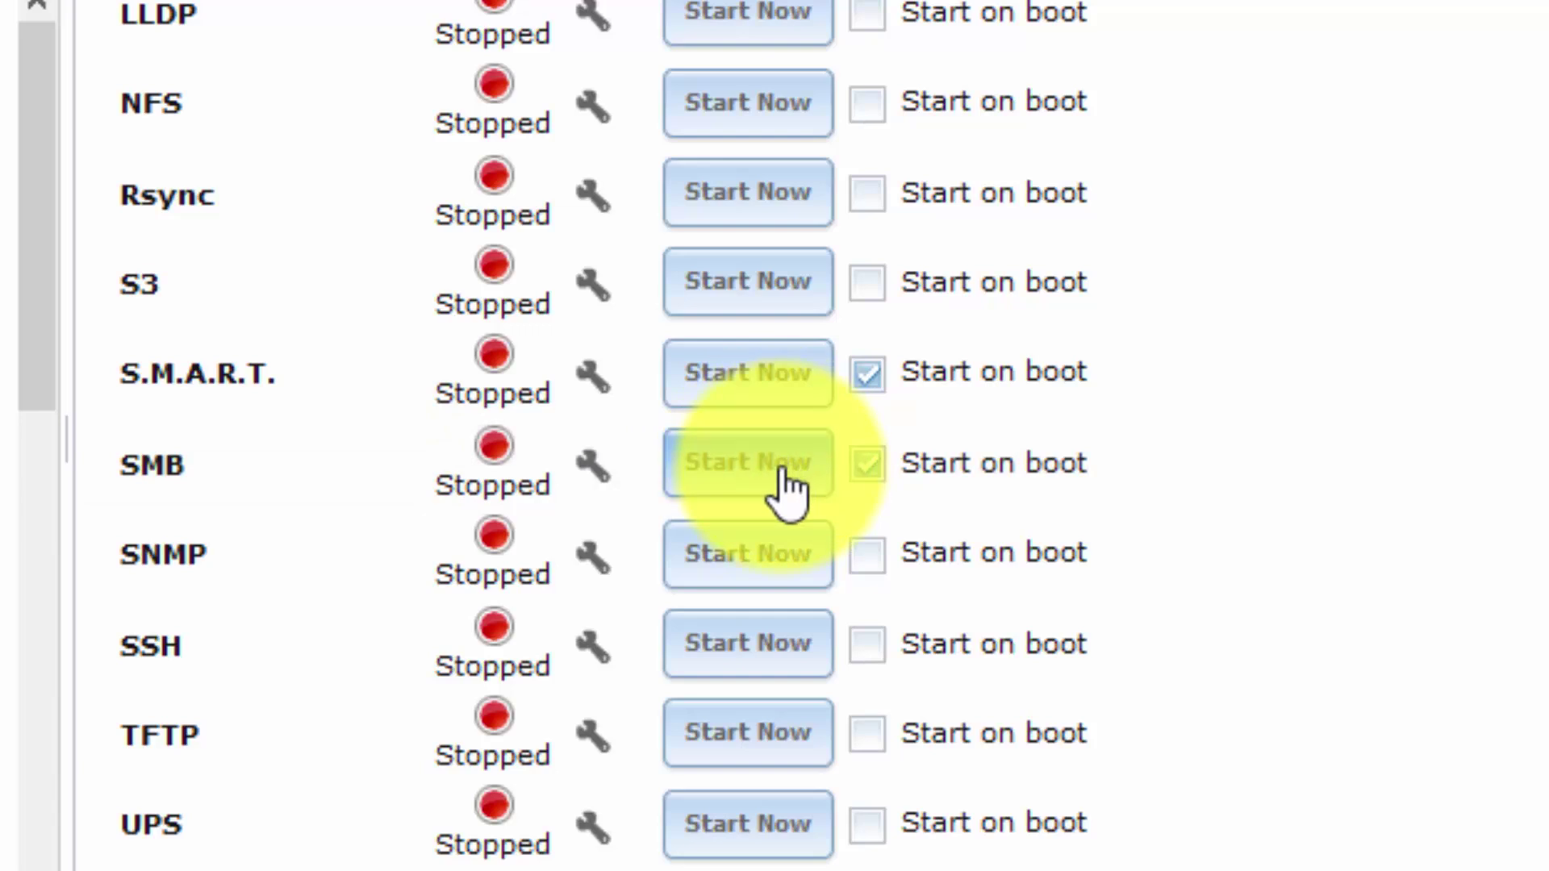
left_click(770, 469)
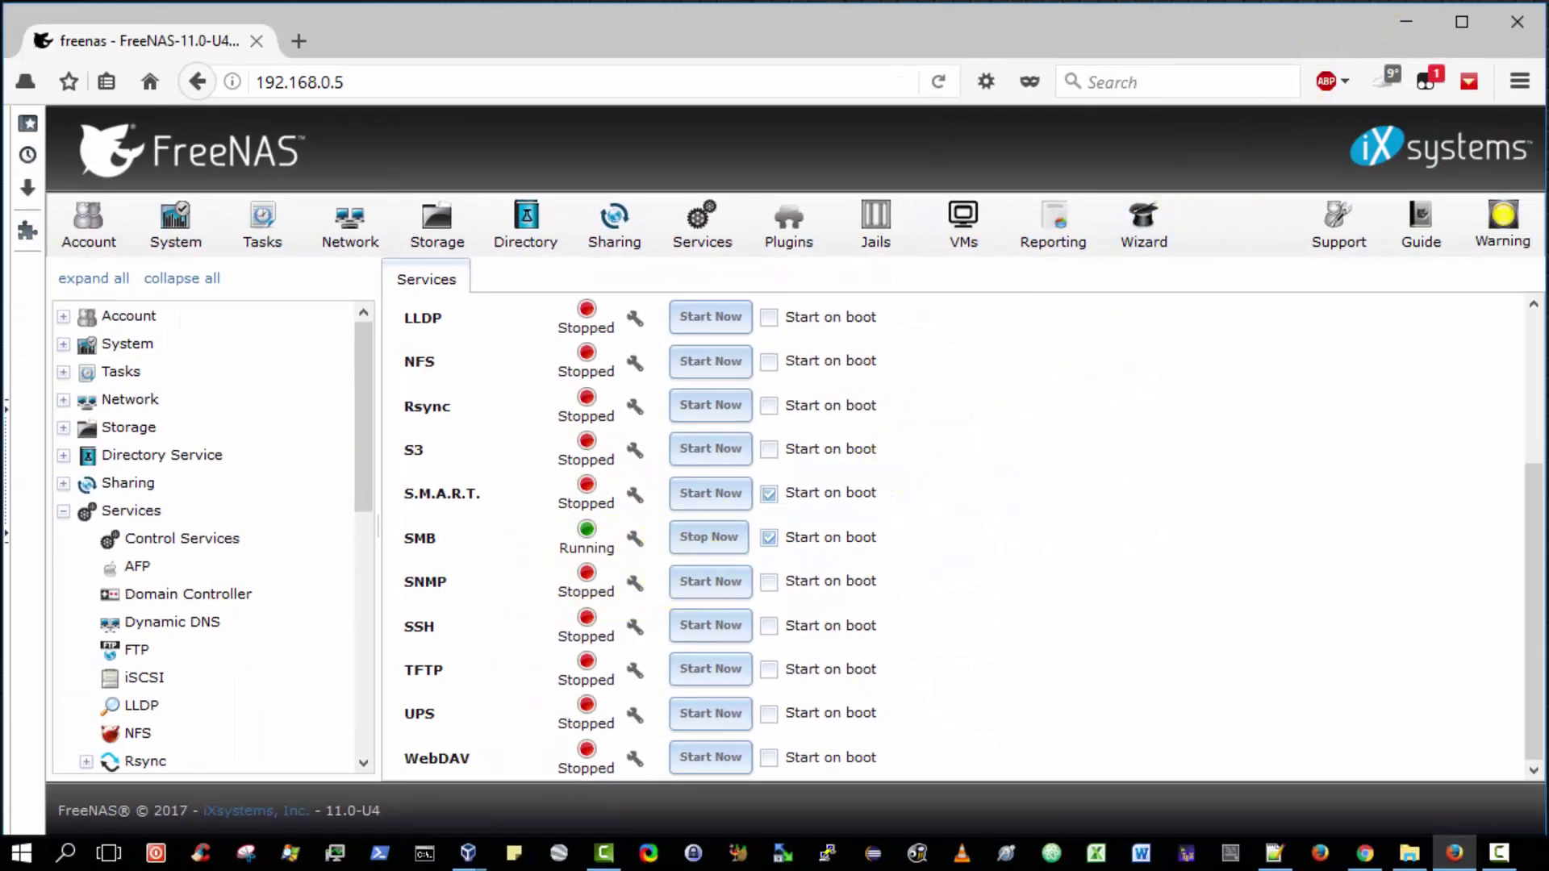
left_click(702, 222)
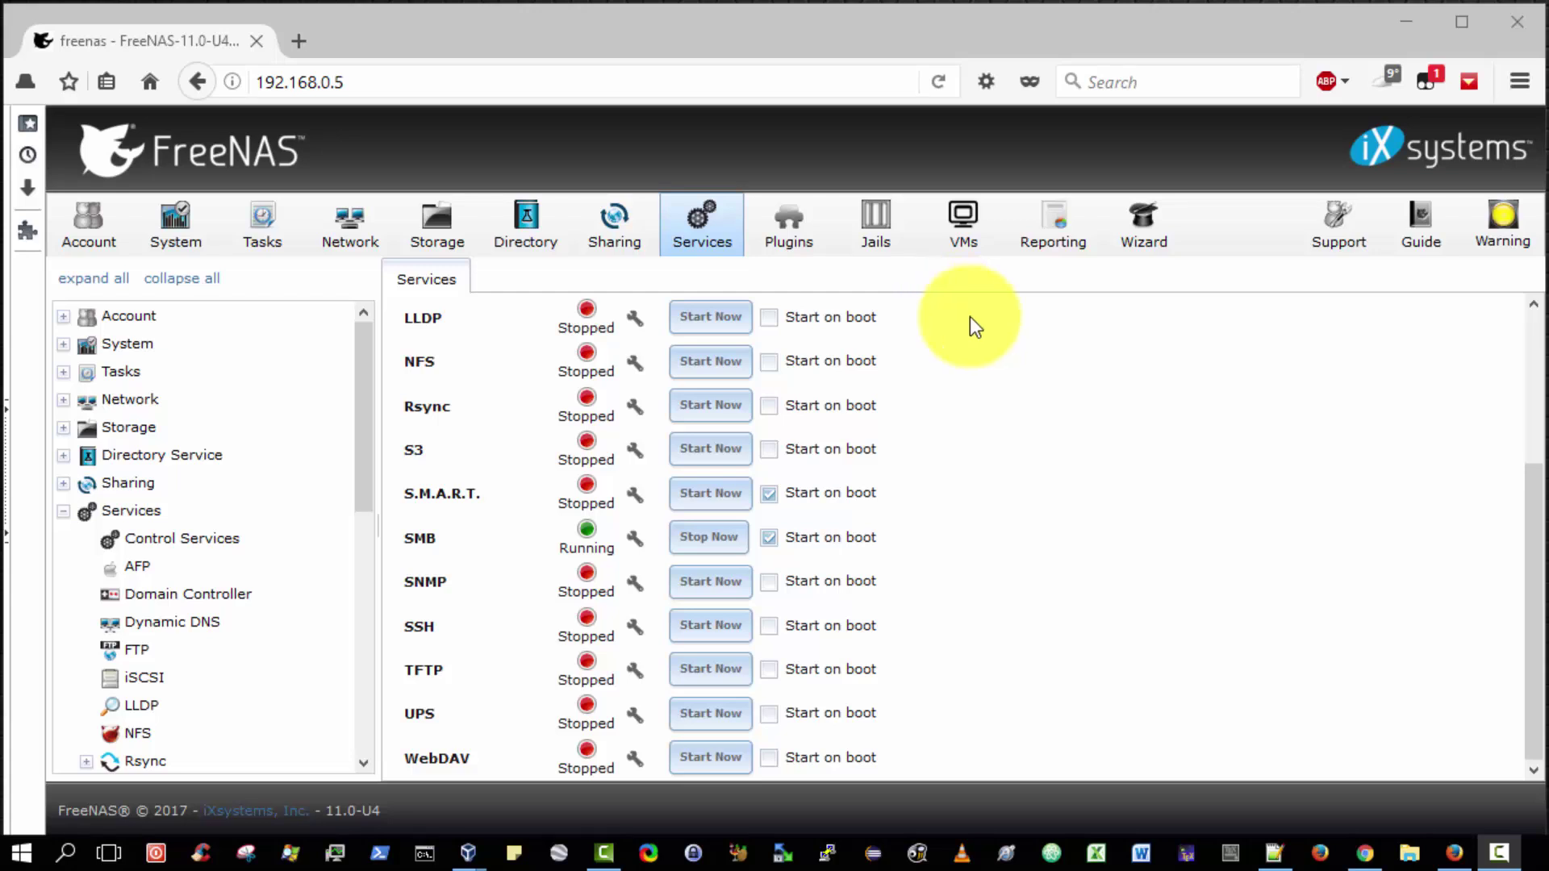
Step: Open Storage > Volumes and select the FreeNASVol1 dataset row
left_click(443, 217)
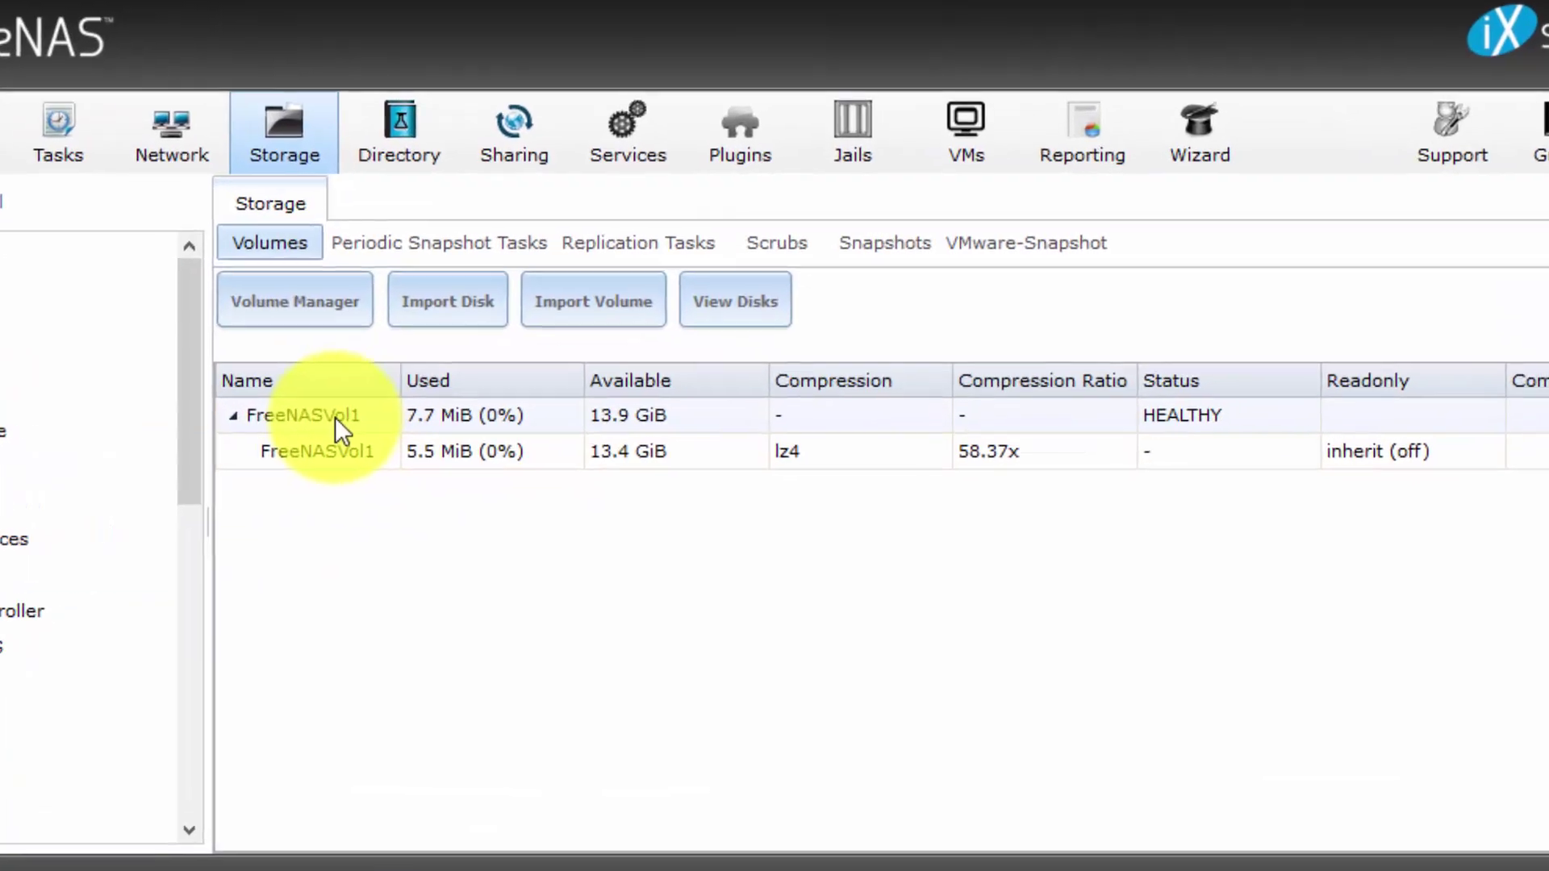
left_click(459, 440)
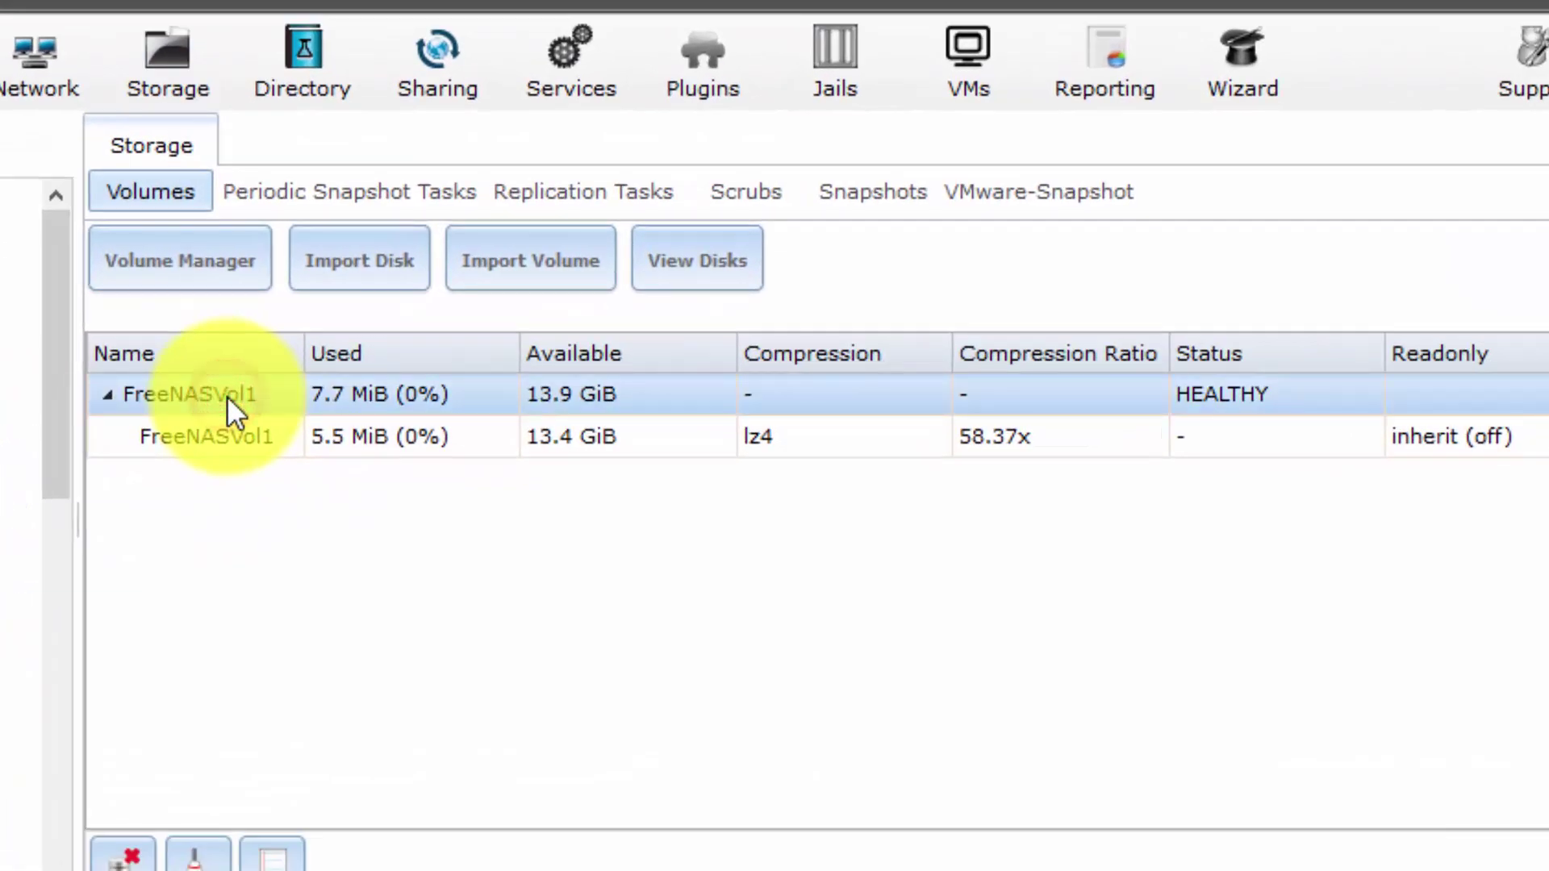
left_click(262, 438)
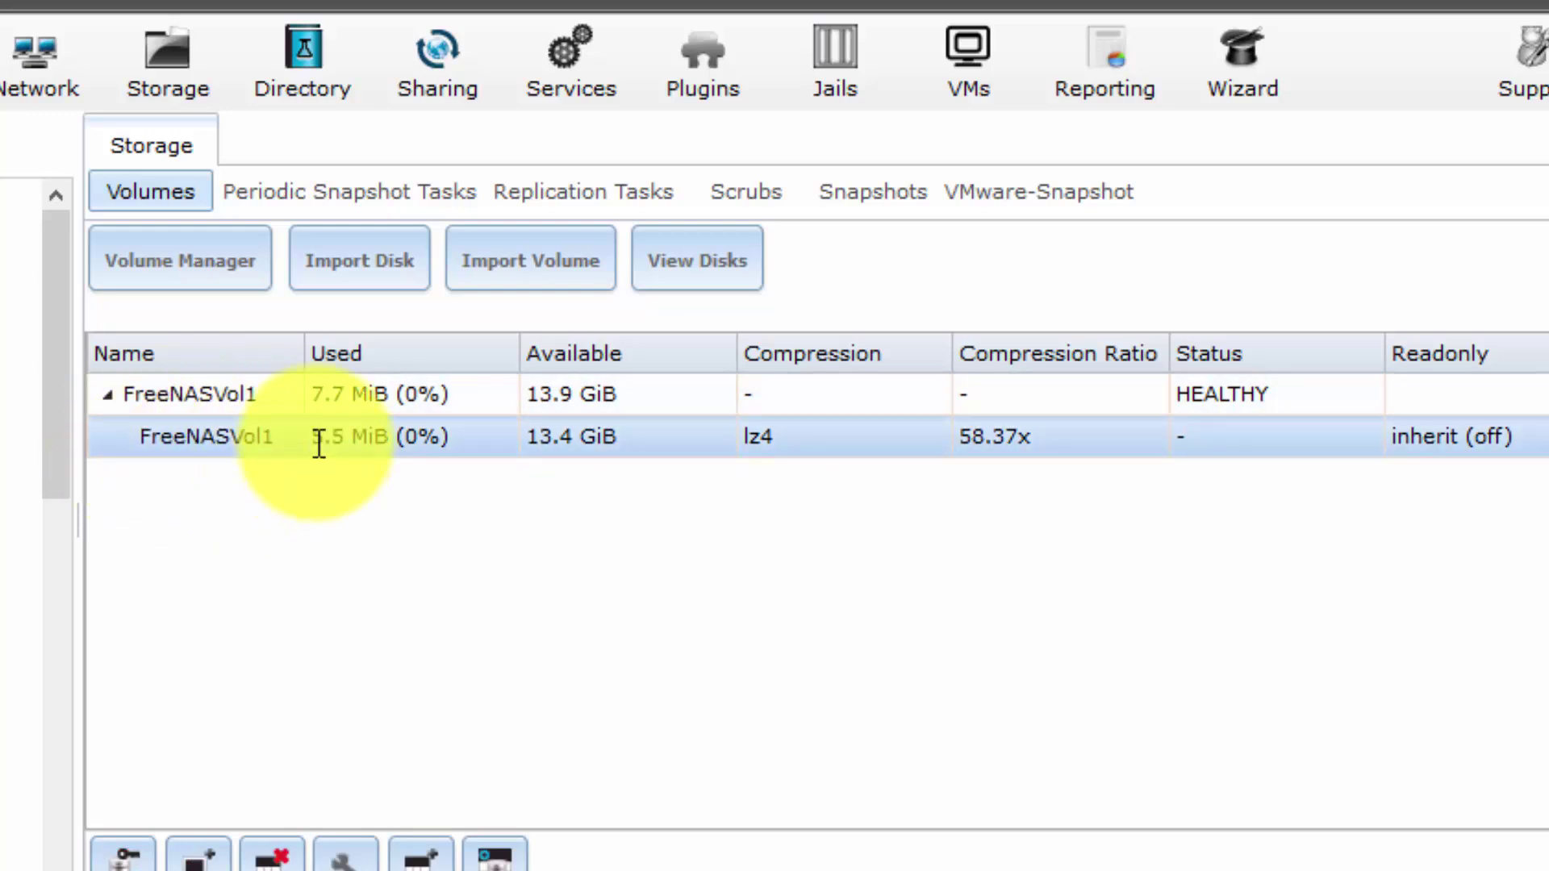
left_click(227, 406)
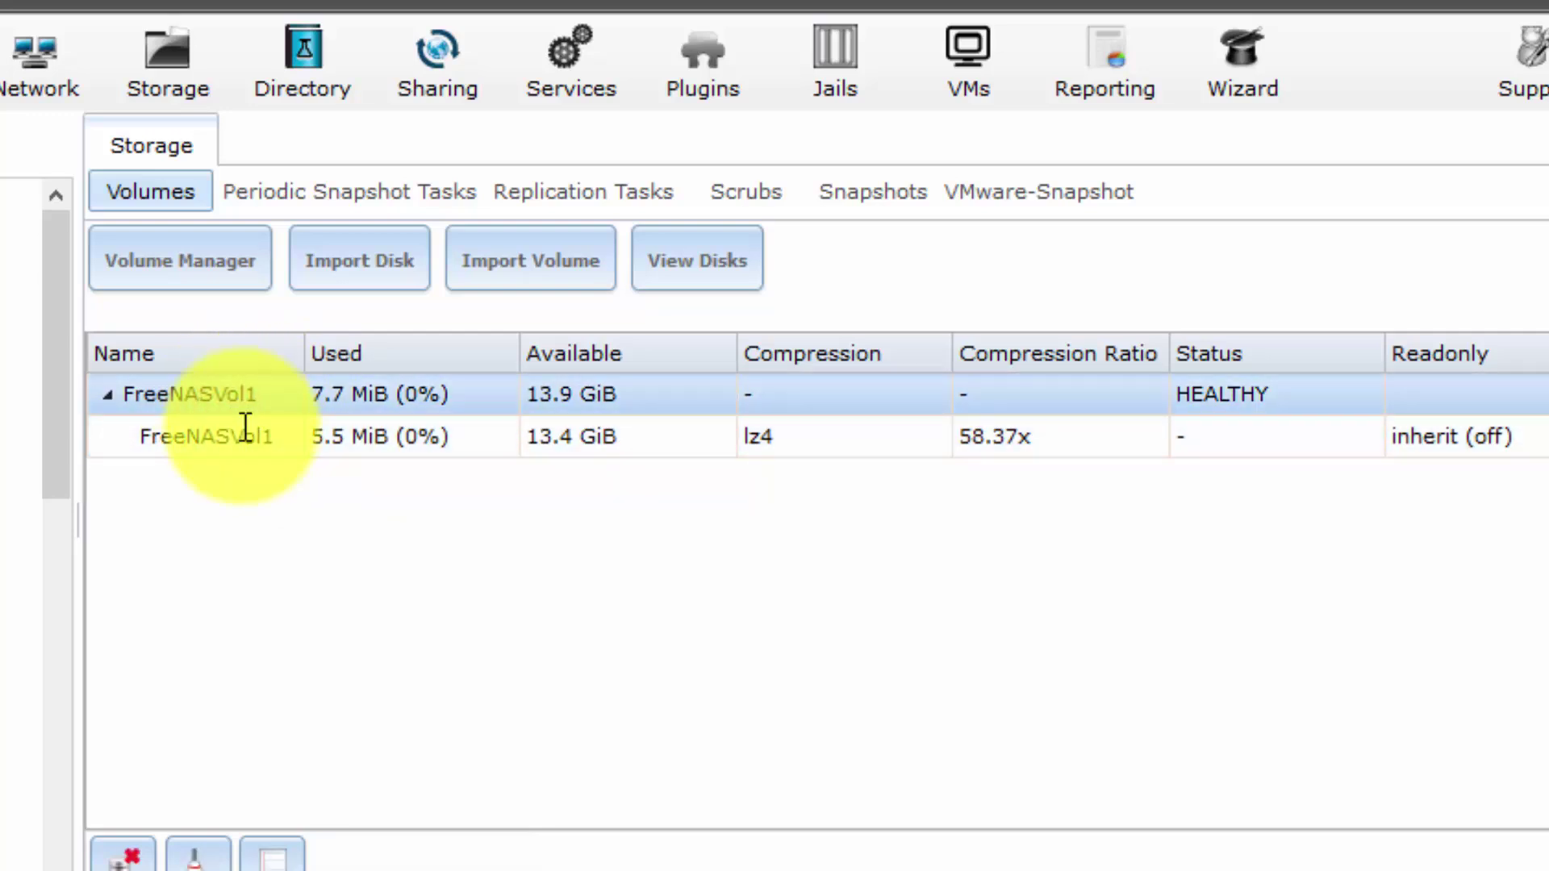
left_click(242, 439)
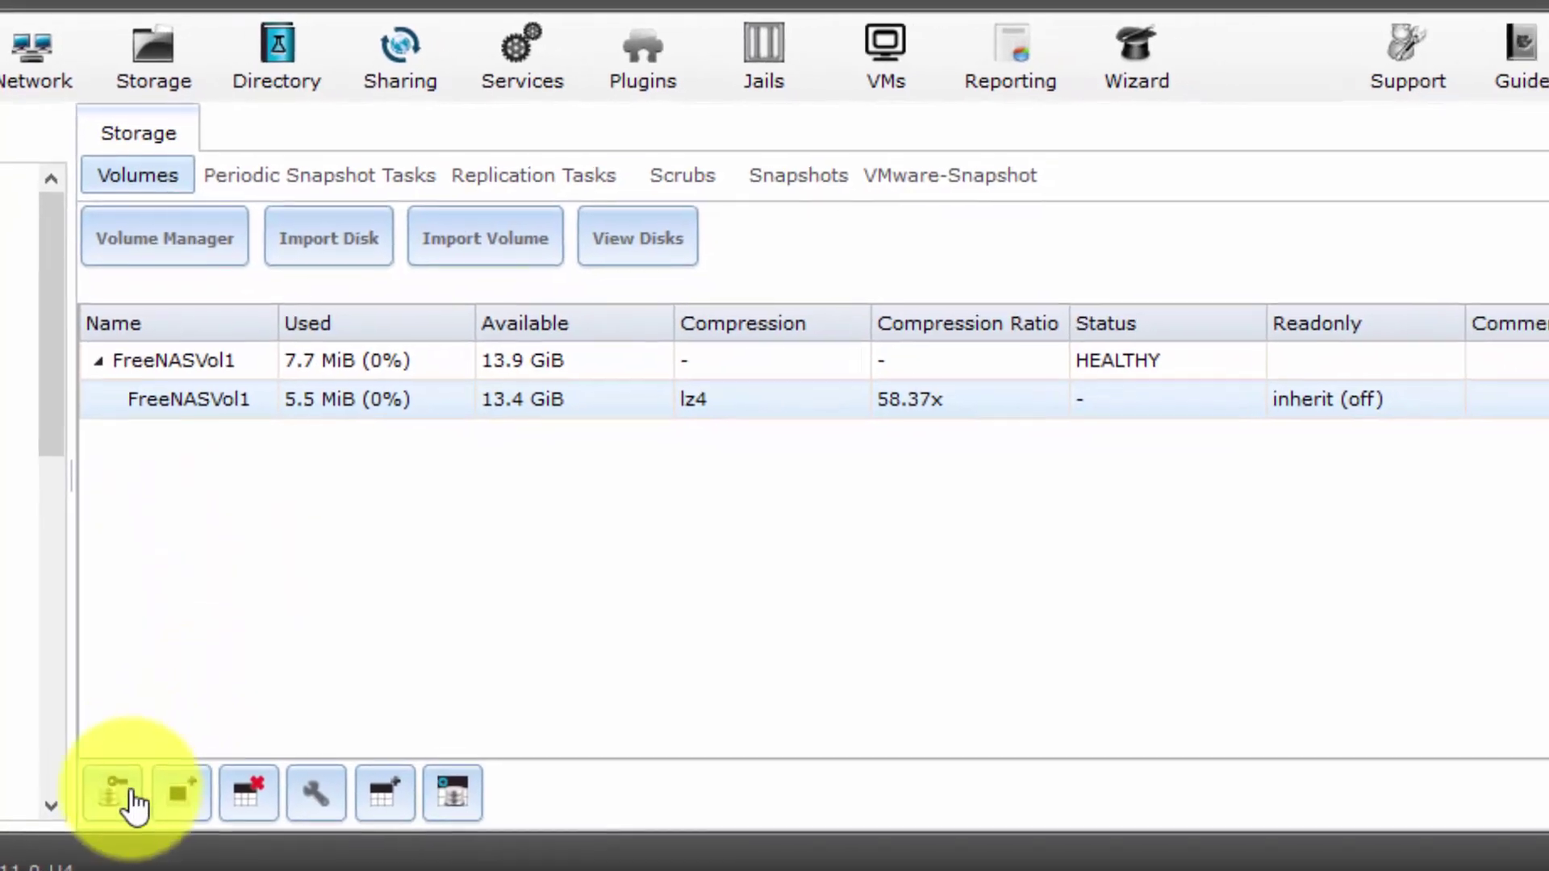
Step: Add group and other write permission to FreeNASVol1, keeping group wheel, applied recursively
left_click(129, 780)
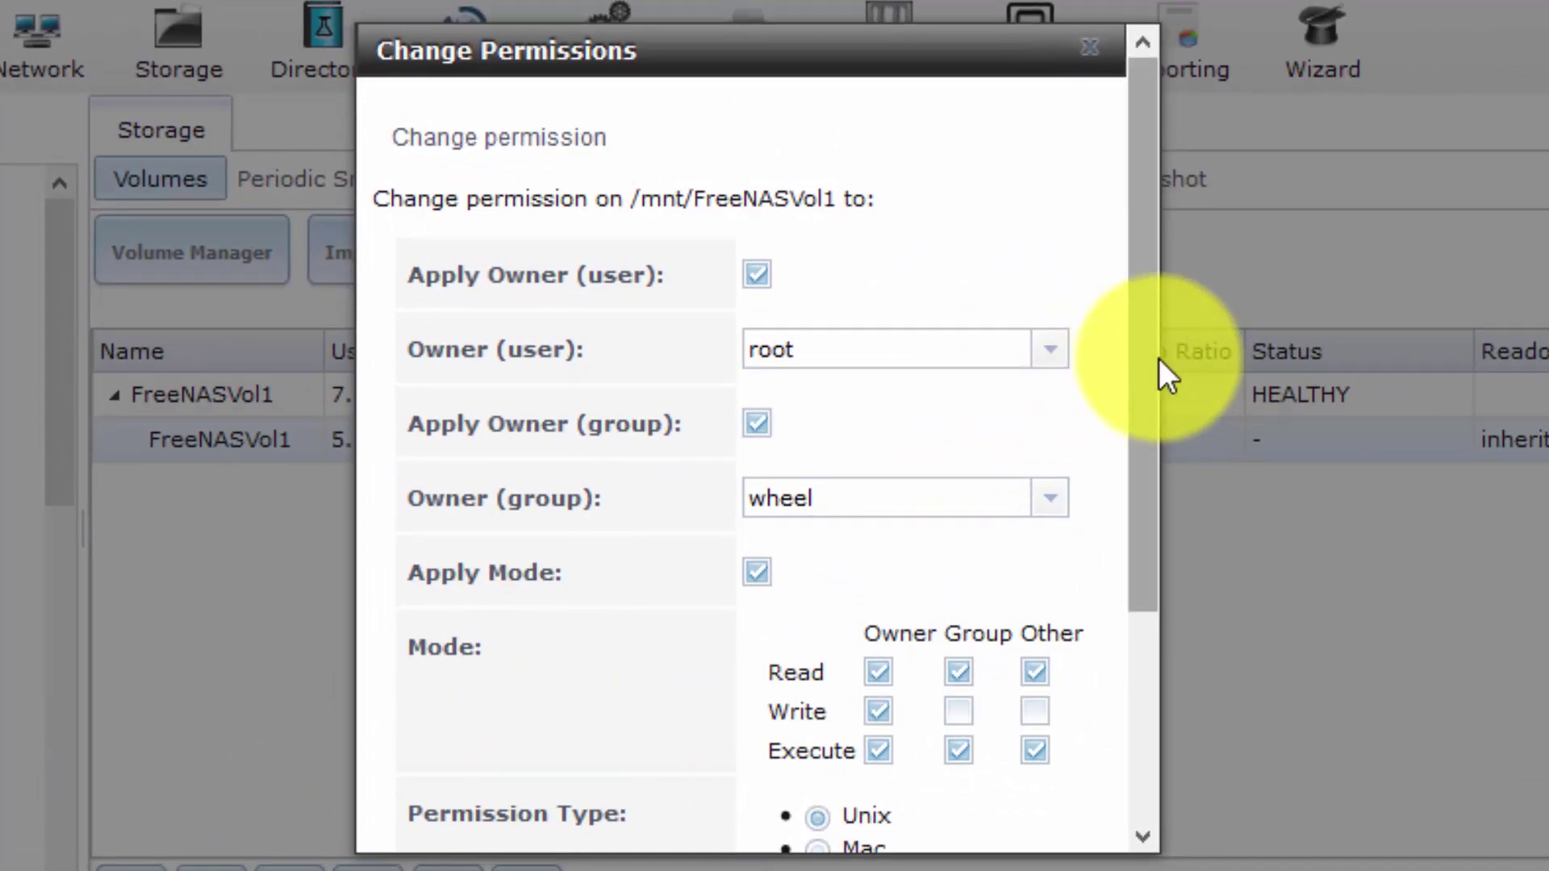
mouse_move(1159, 358)
left_mouse_down()
mouse_move(1178, 410)
mouse_move(1184, 349)
left_mouse_up()
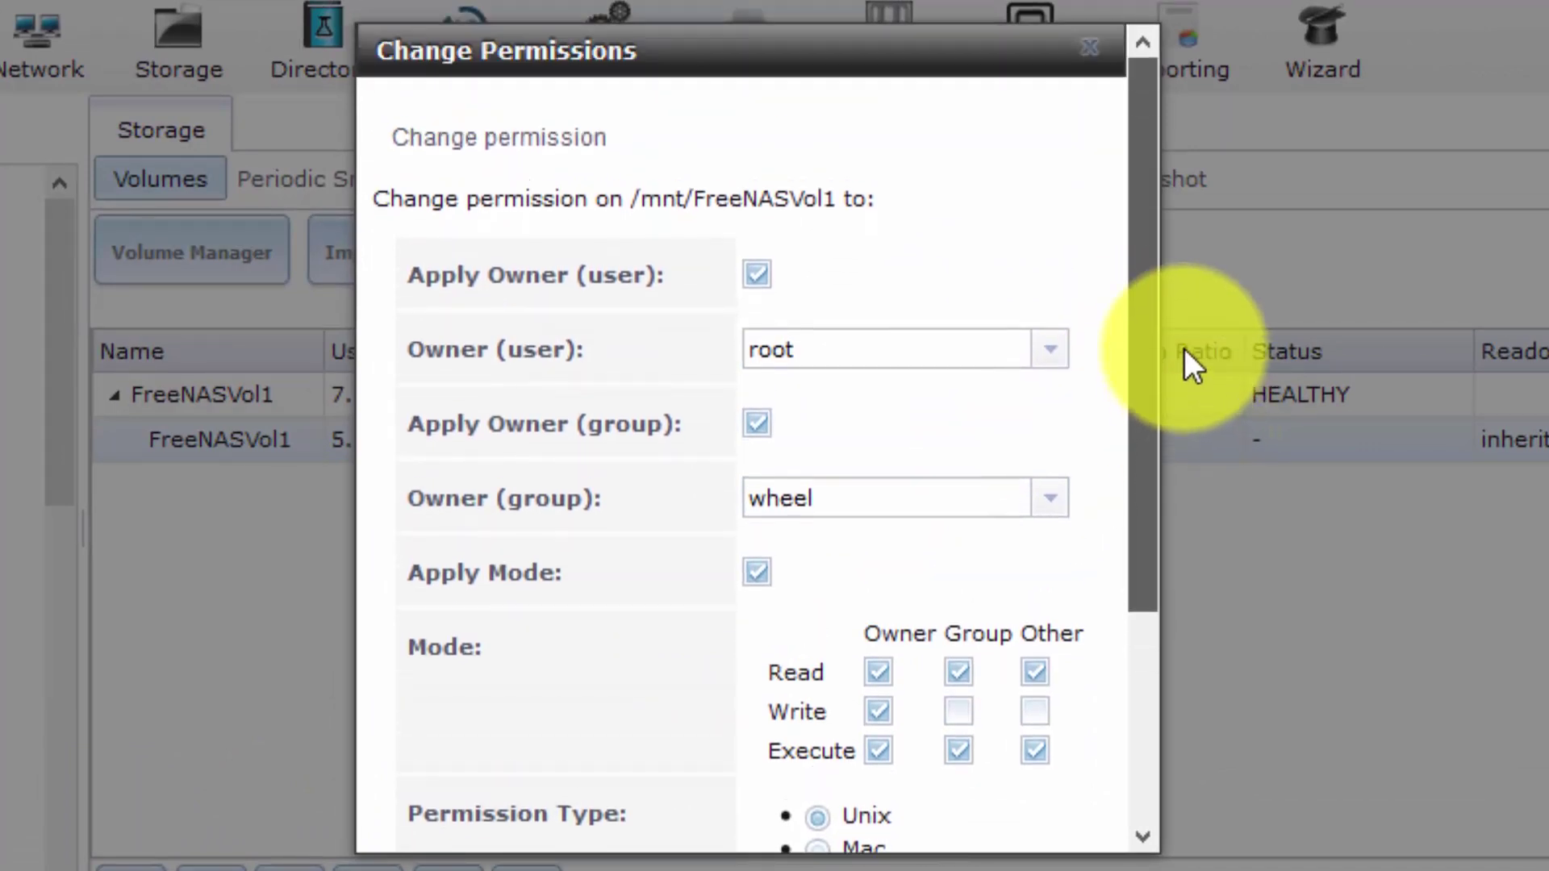
left_click(757, 273)
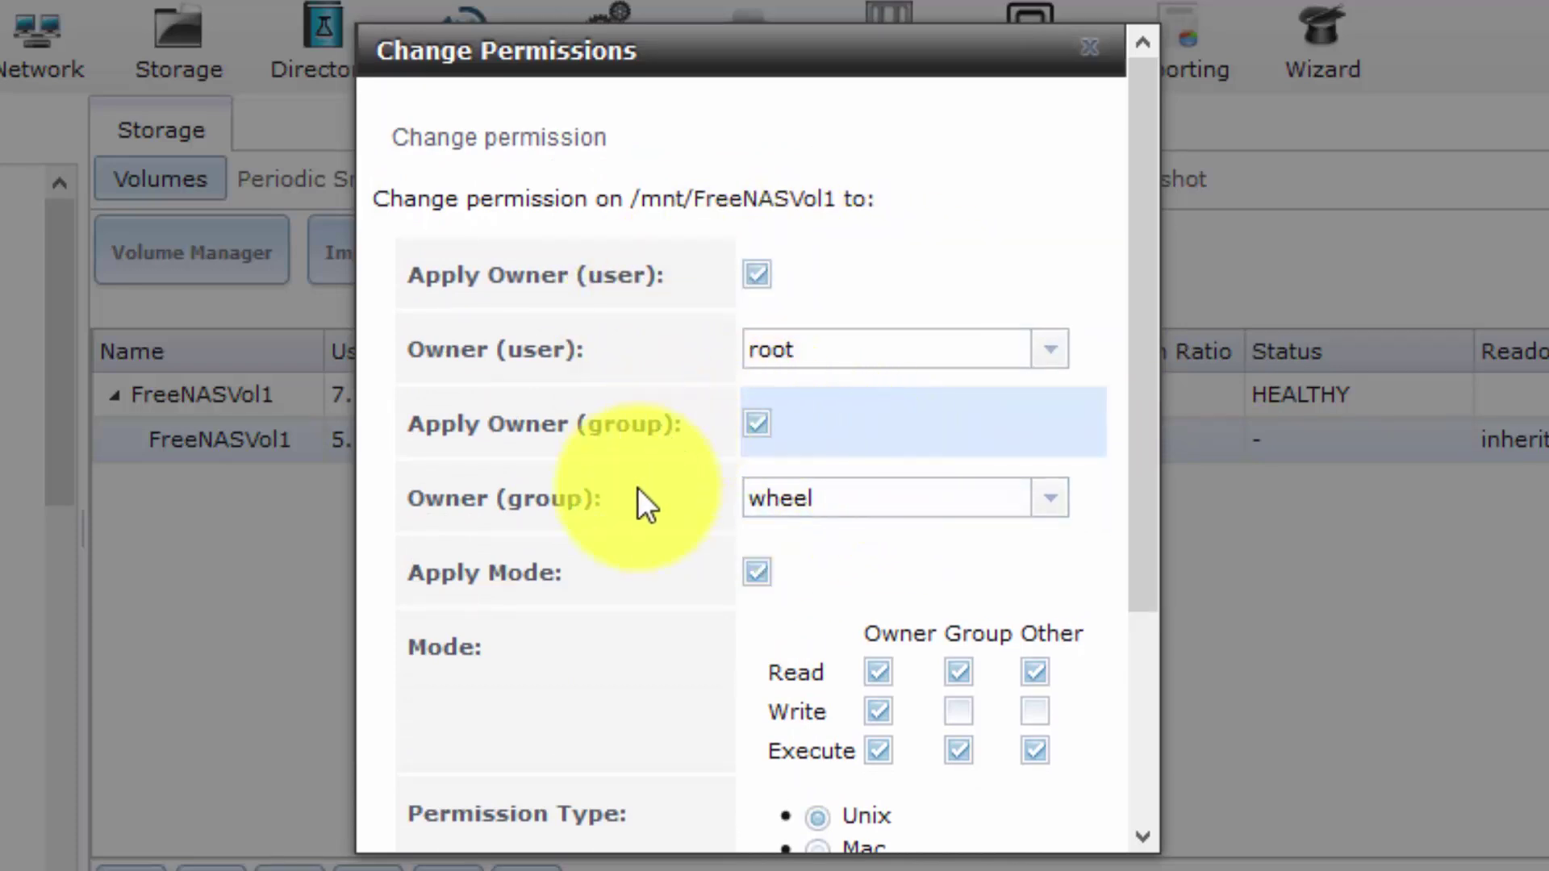
left_click(758, 425)
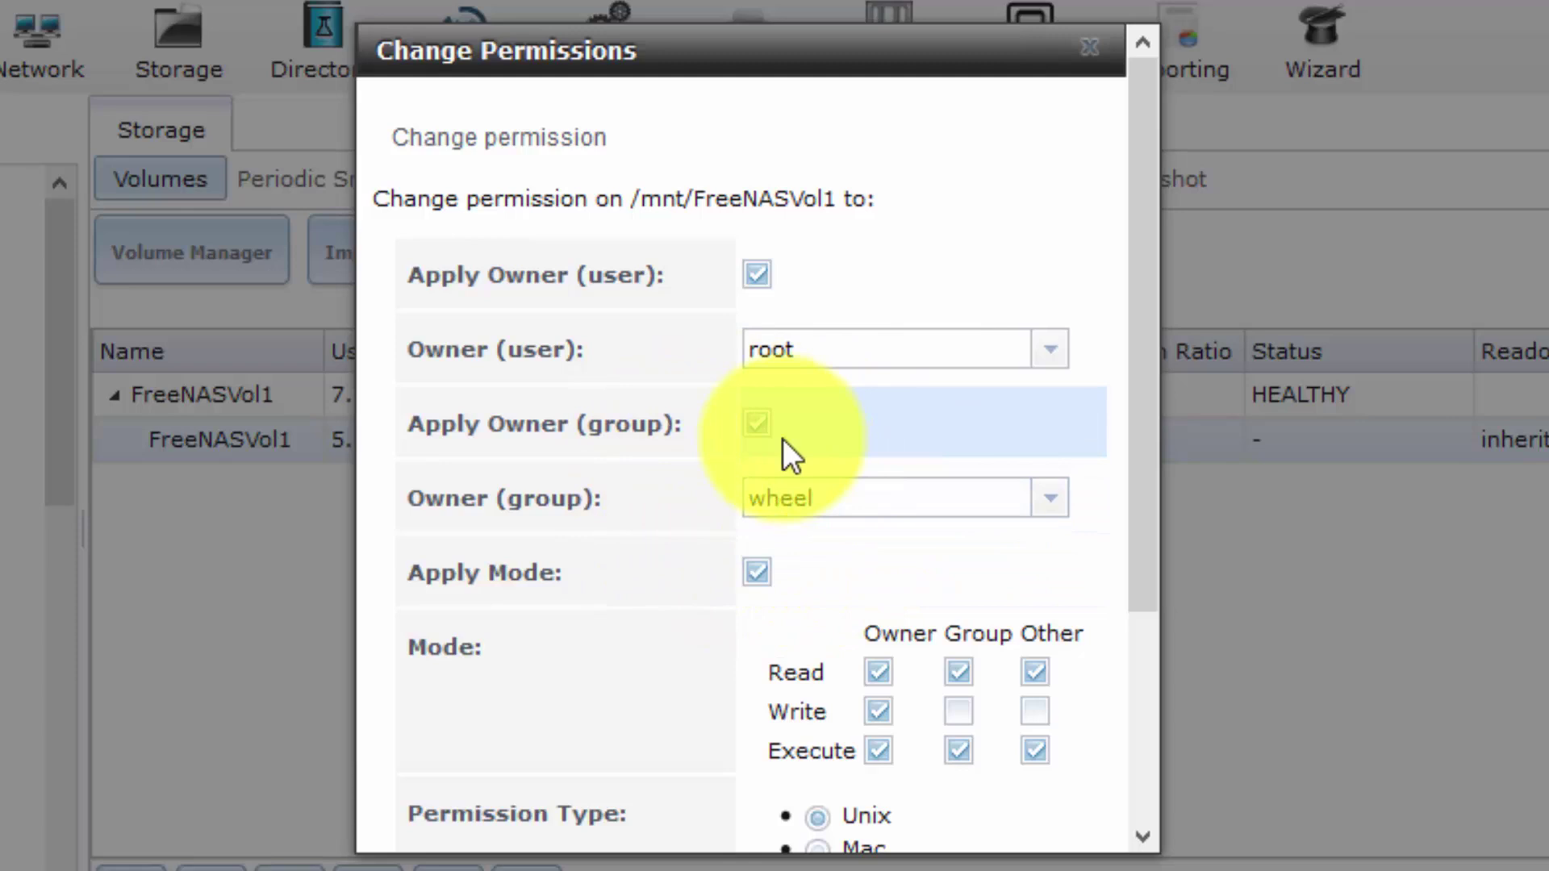
left_click(782, 438)
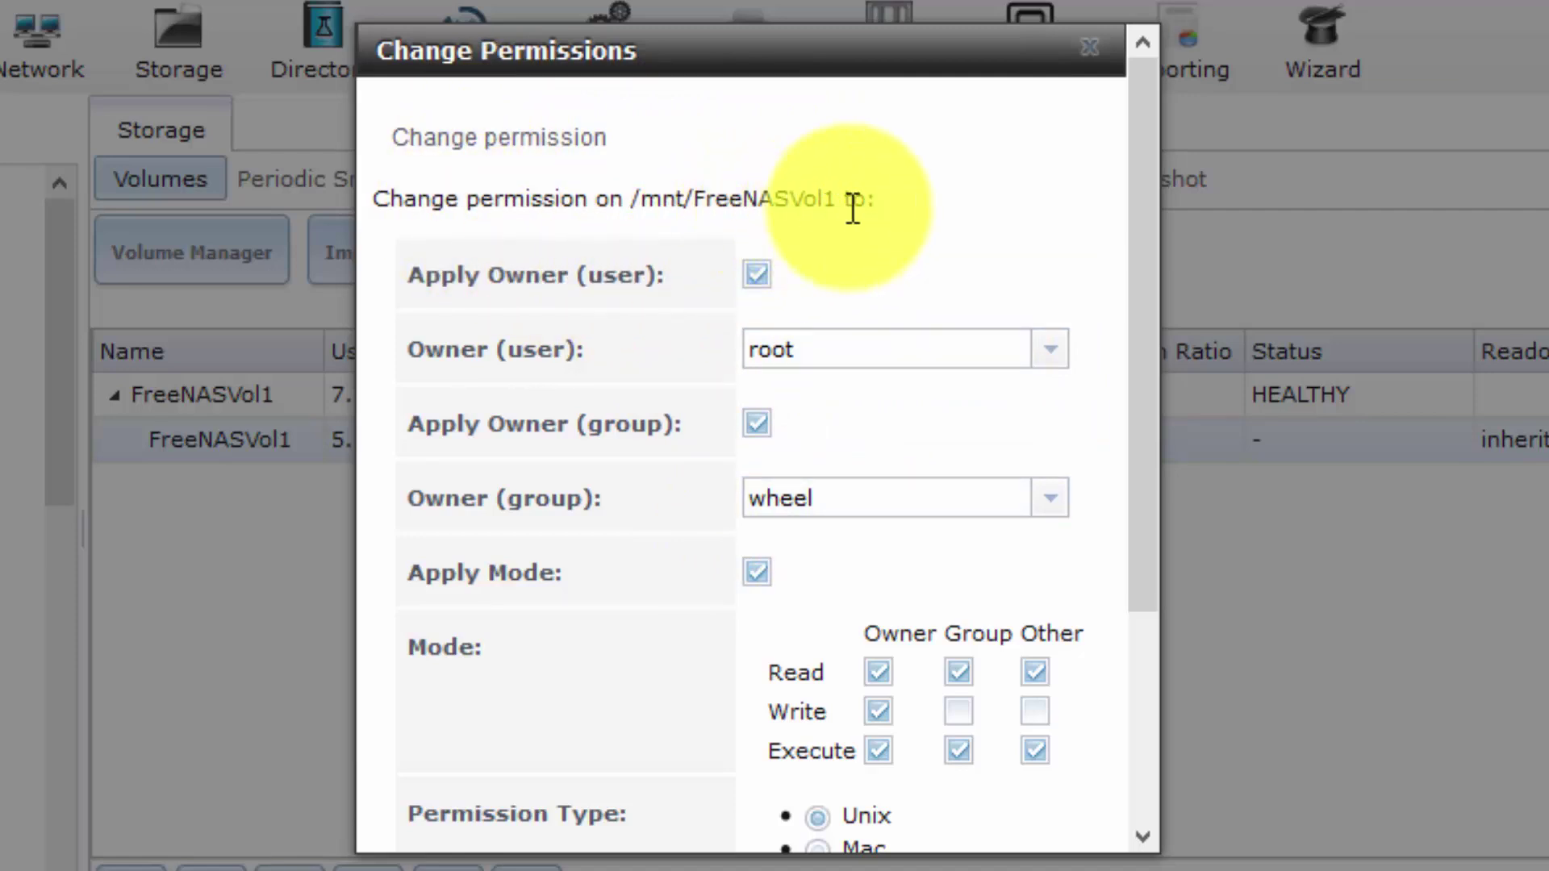
left_click_drag(1145, 267, 1168, 438)
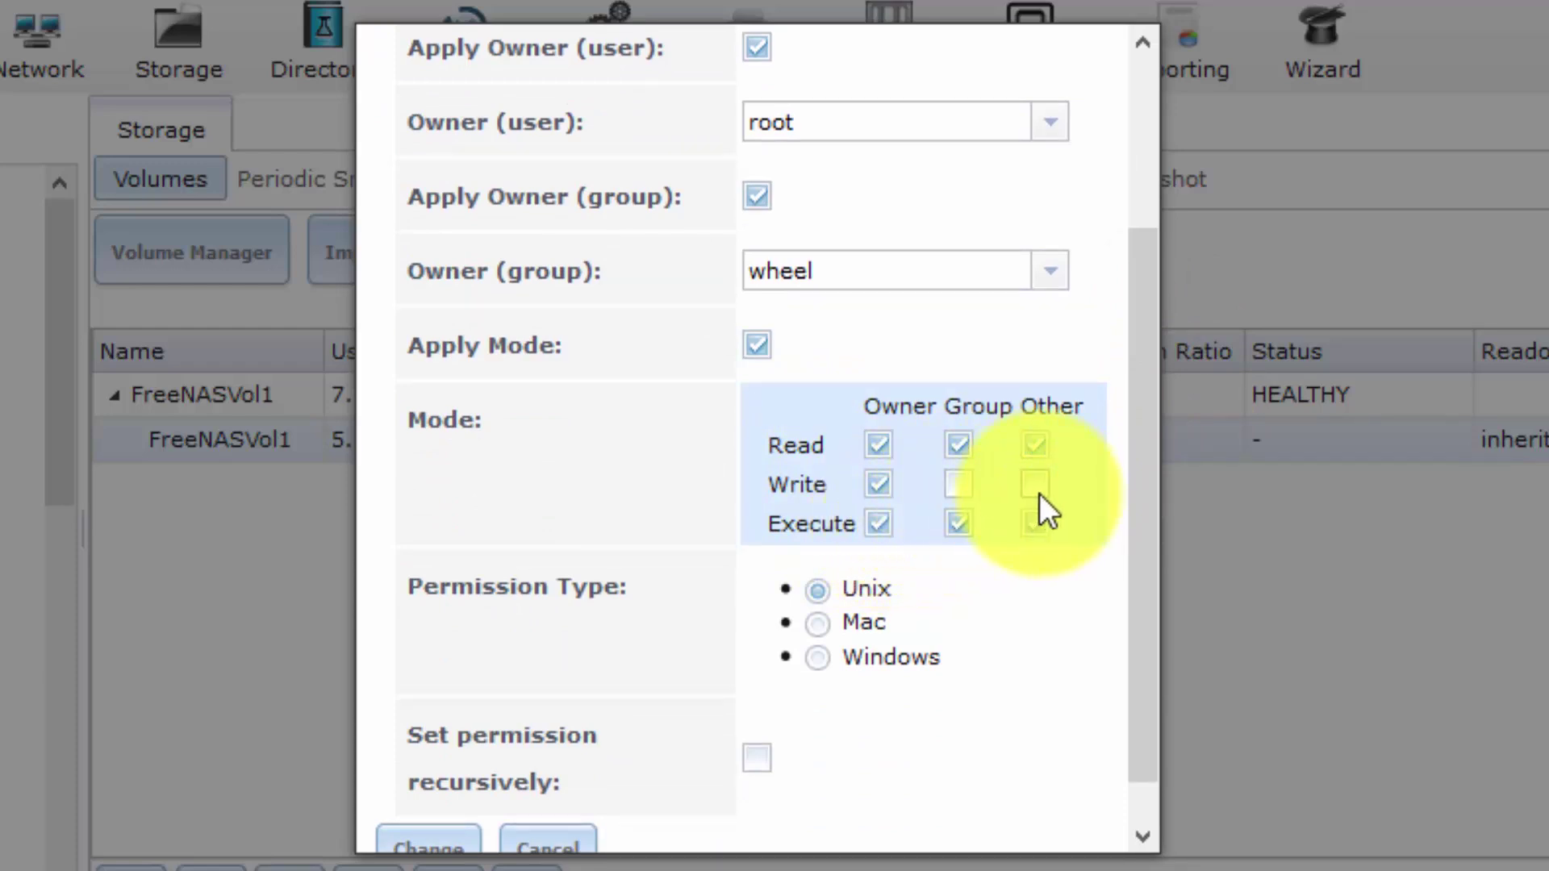
left_click(962, 485)
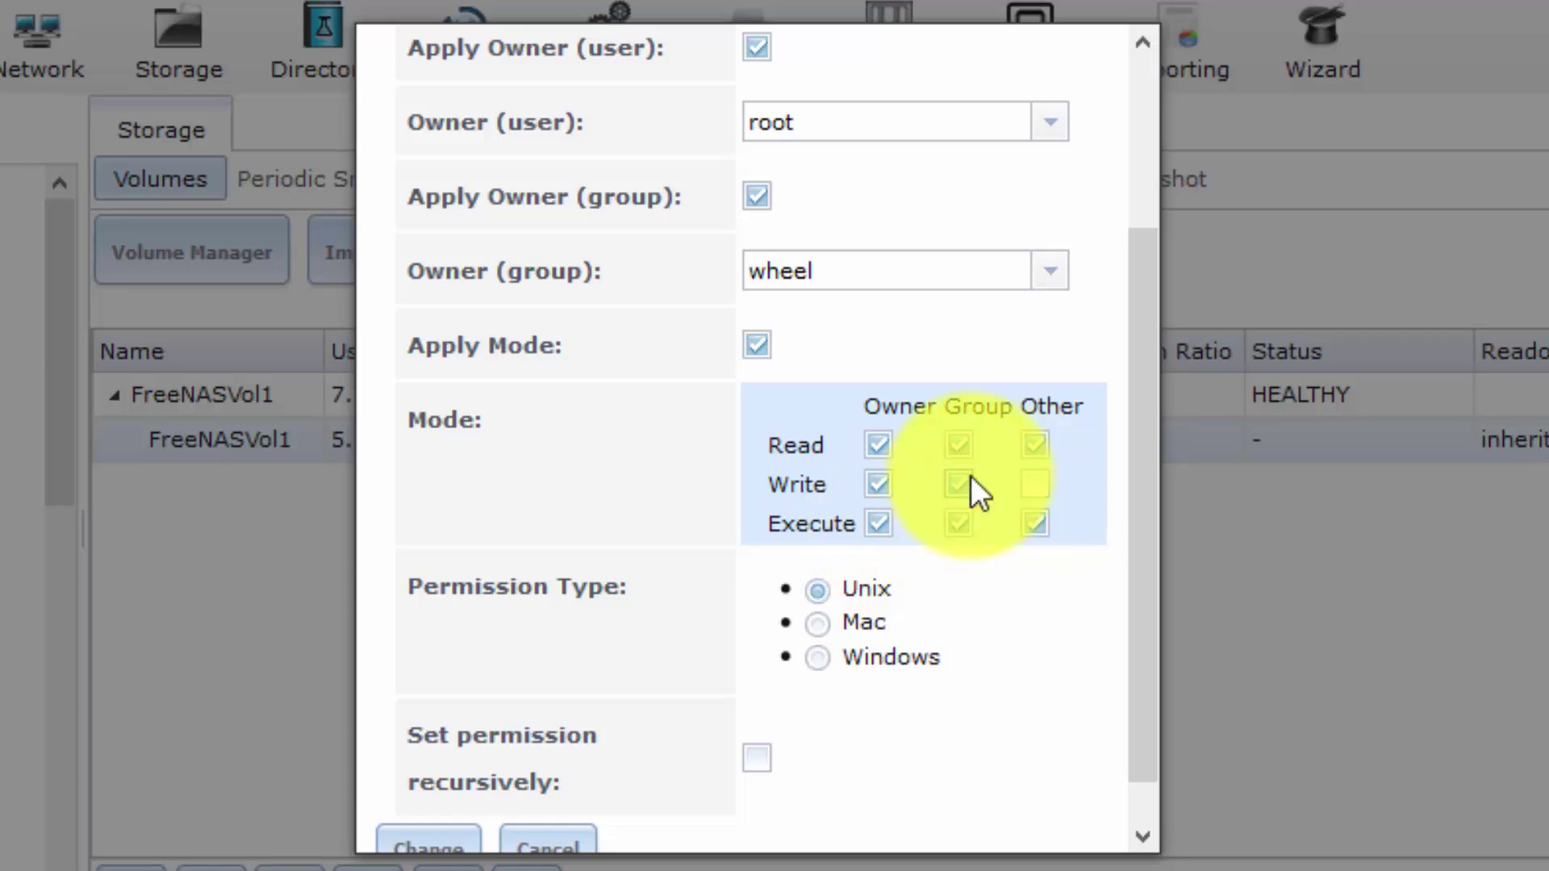
left_click(1039, 484)
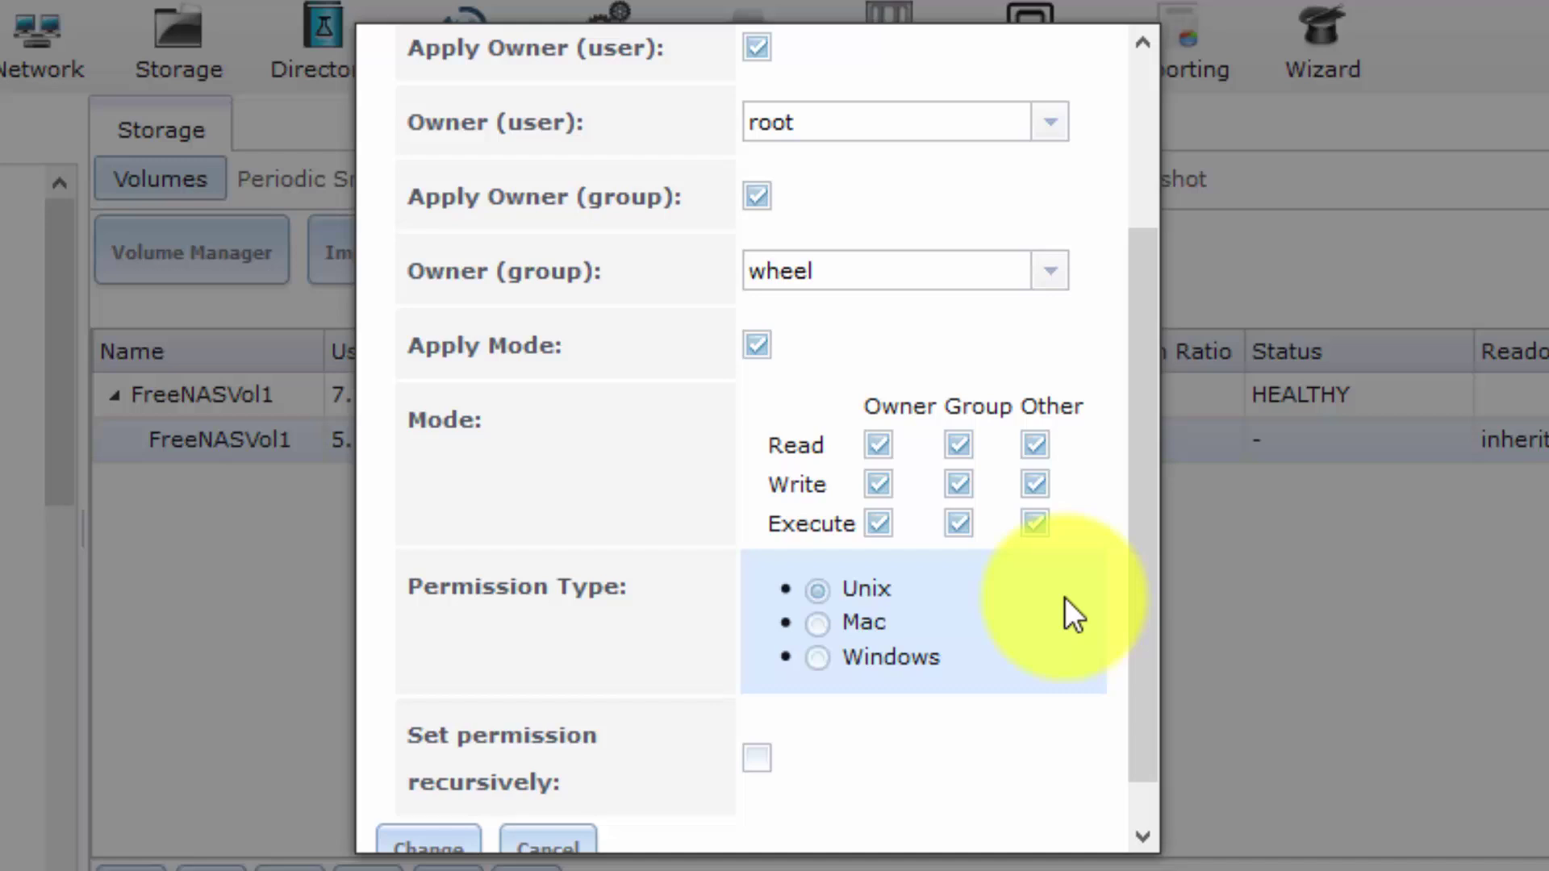
left_click_drag(1158, 523, 1176, 611)
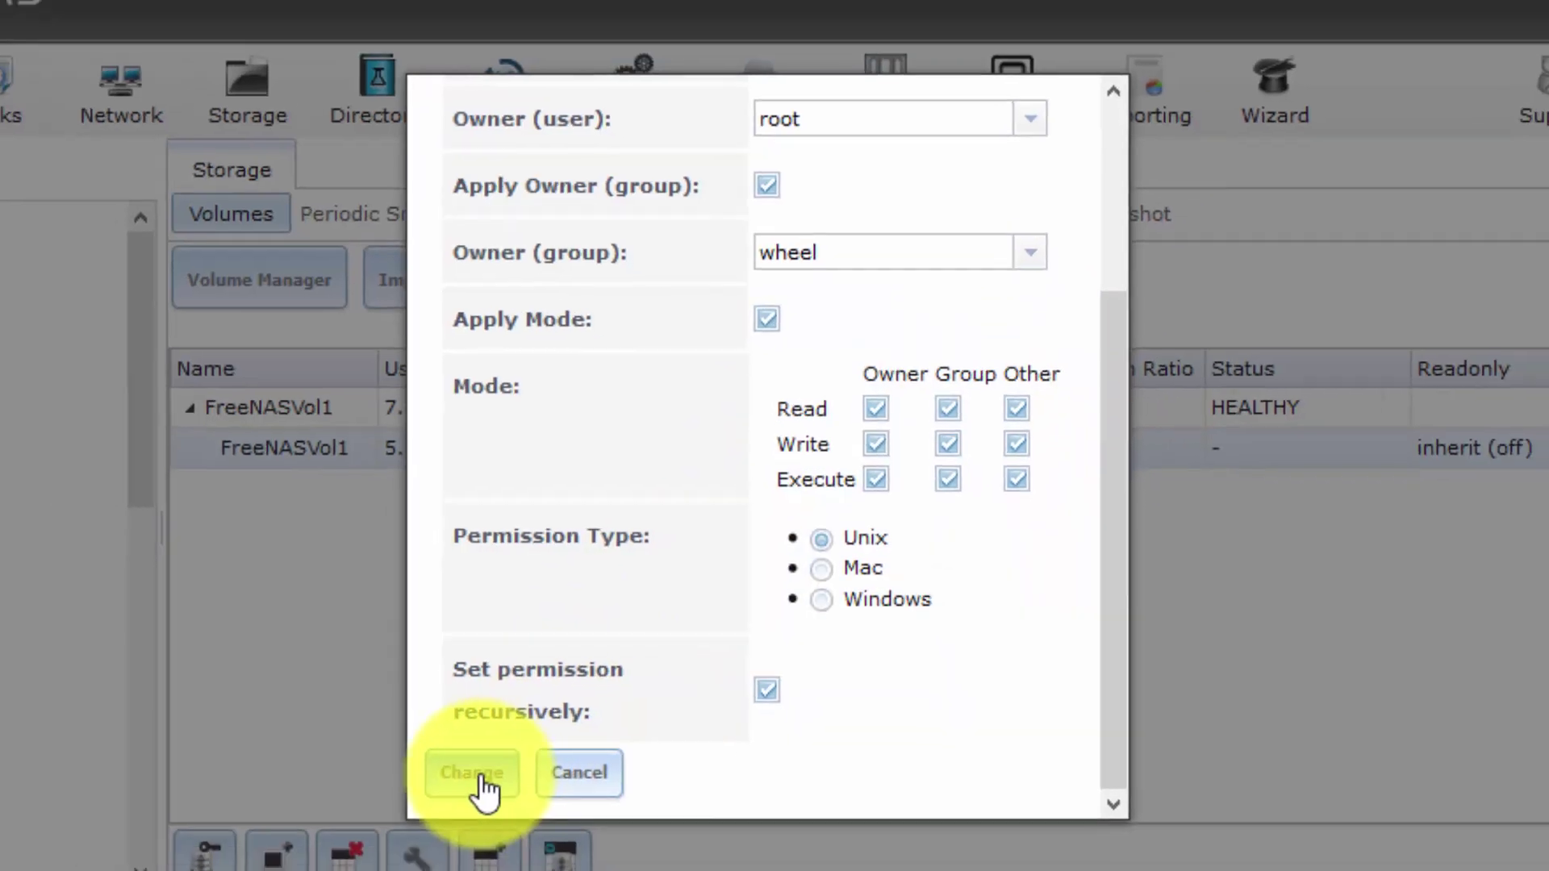
left_click(429, 801)
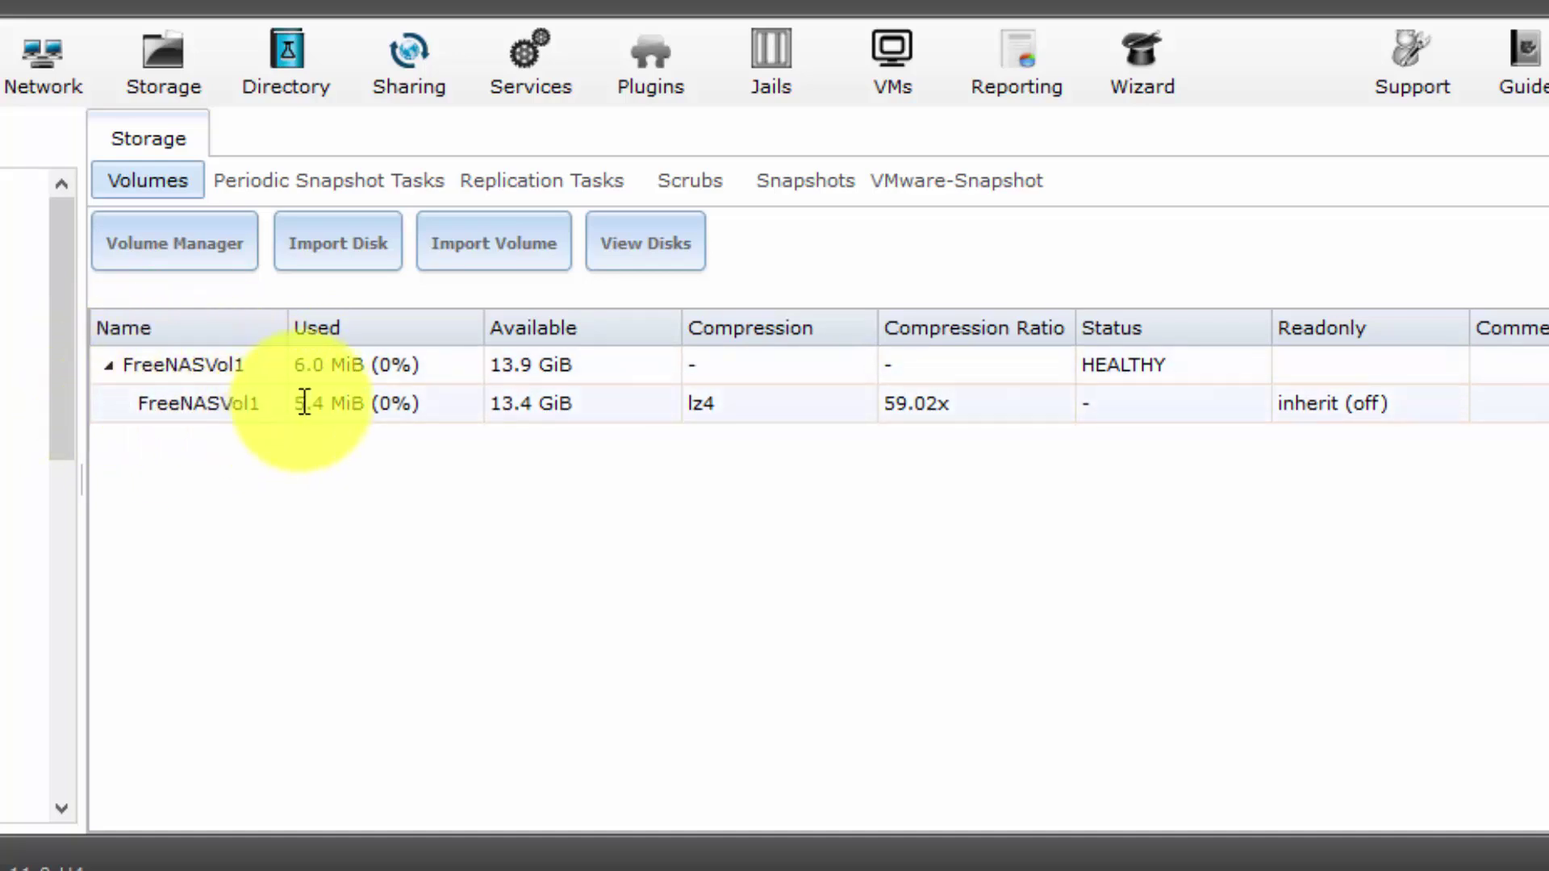
left_click(238, 408)
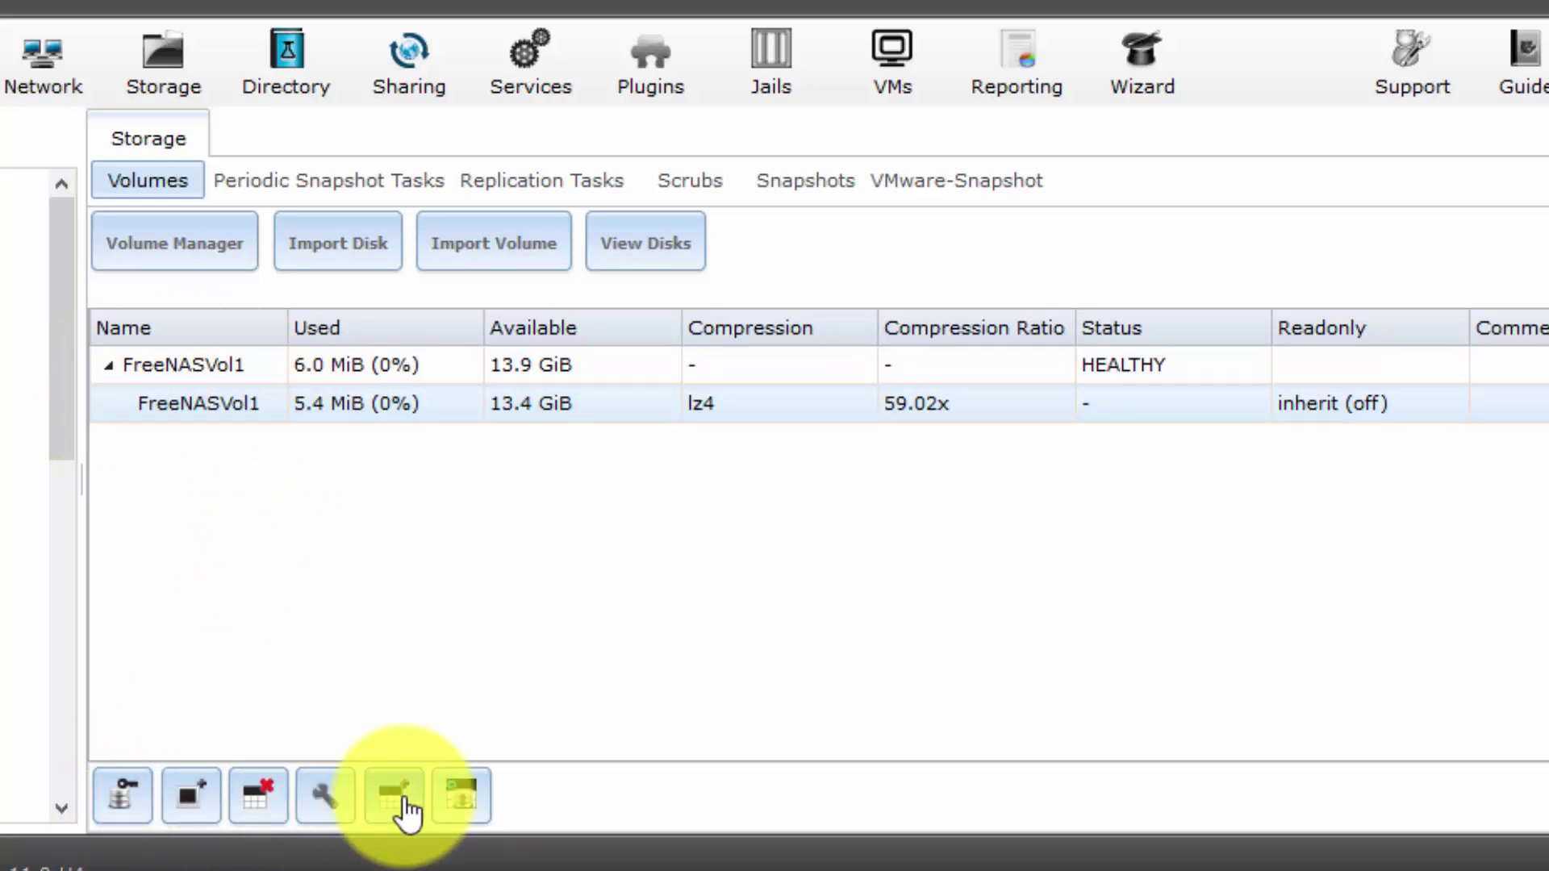
left_click(340, 806)
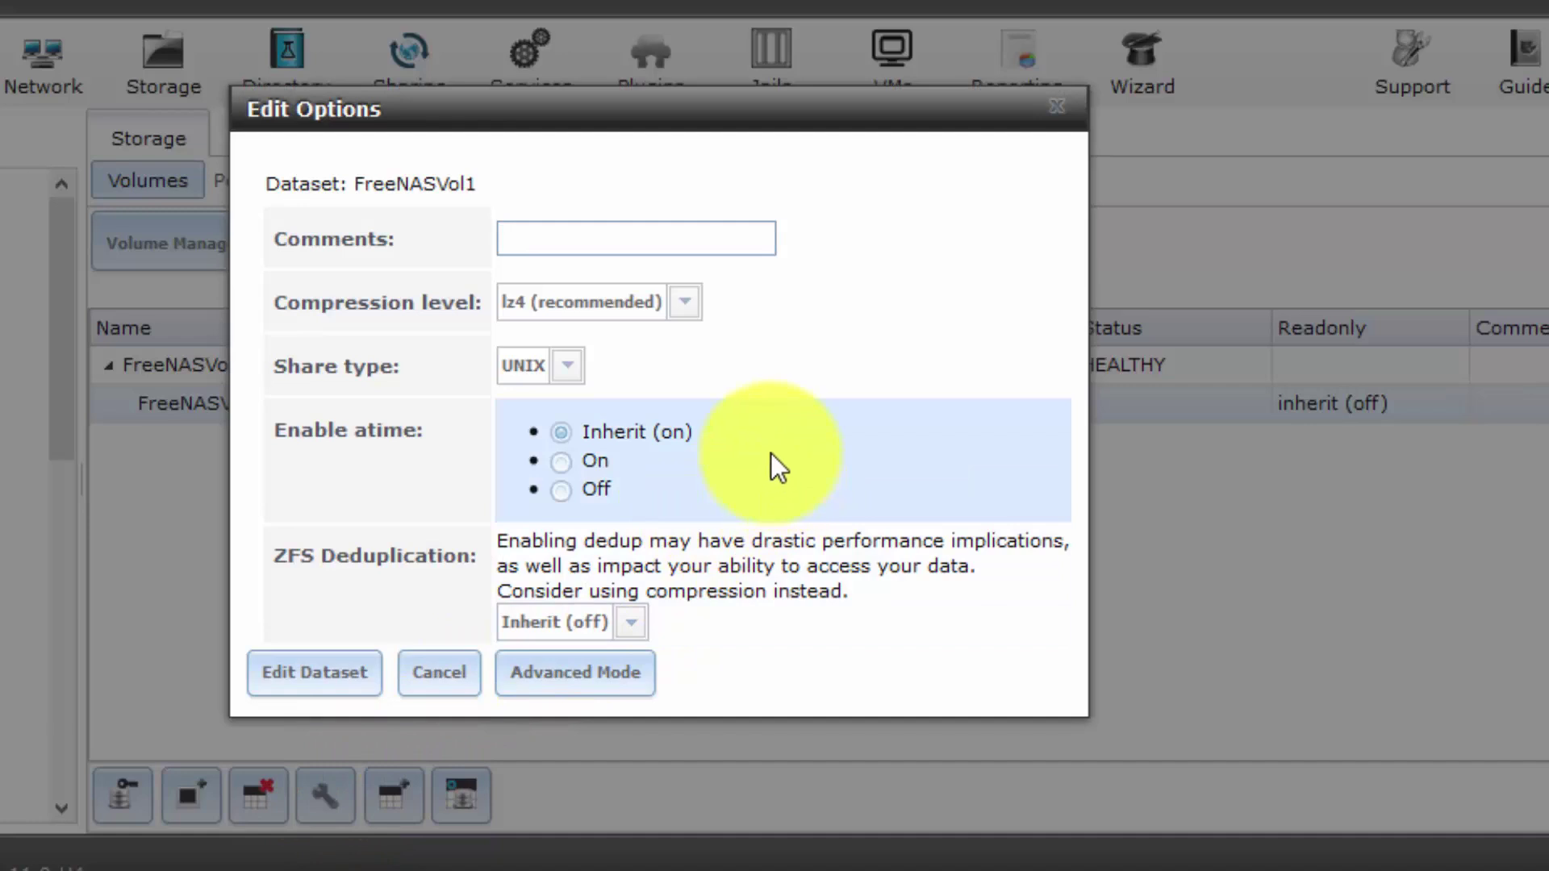
left_click(586, 680)
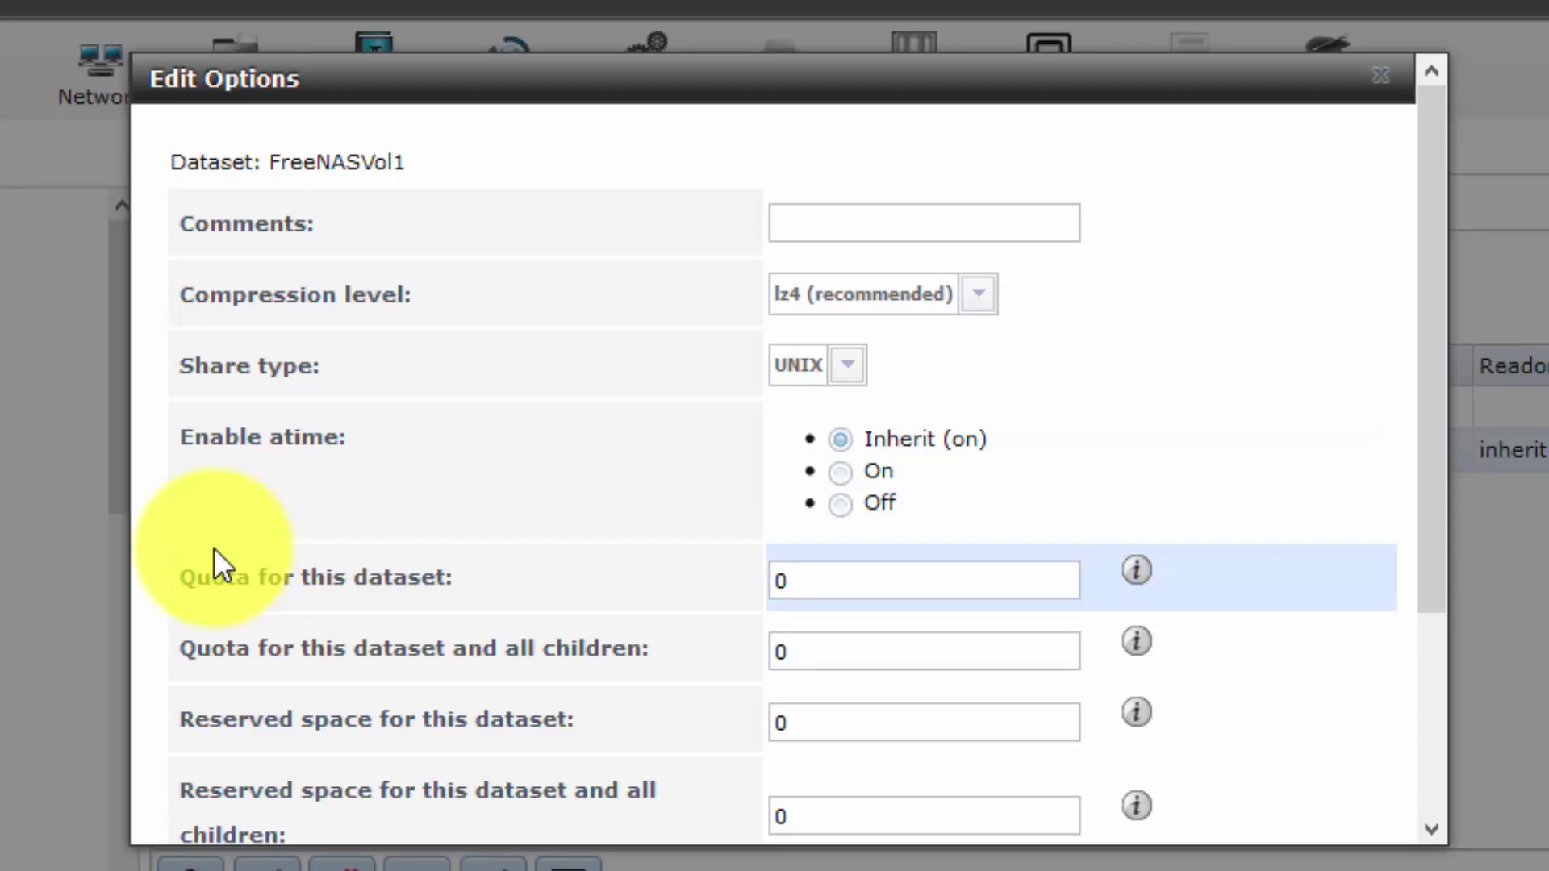
left_click(1380, 76)
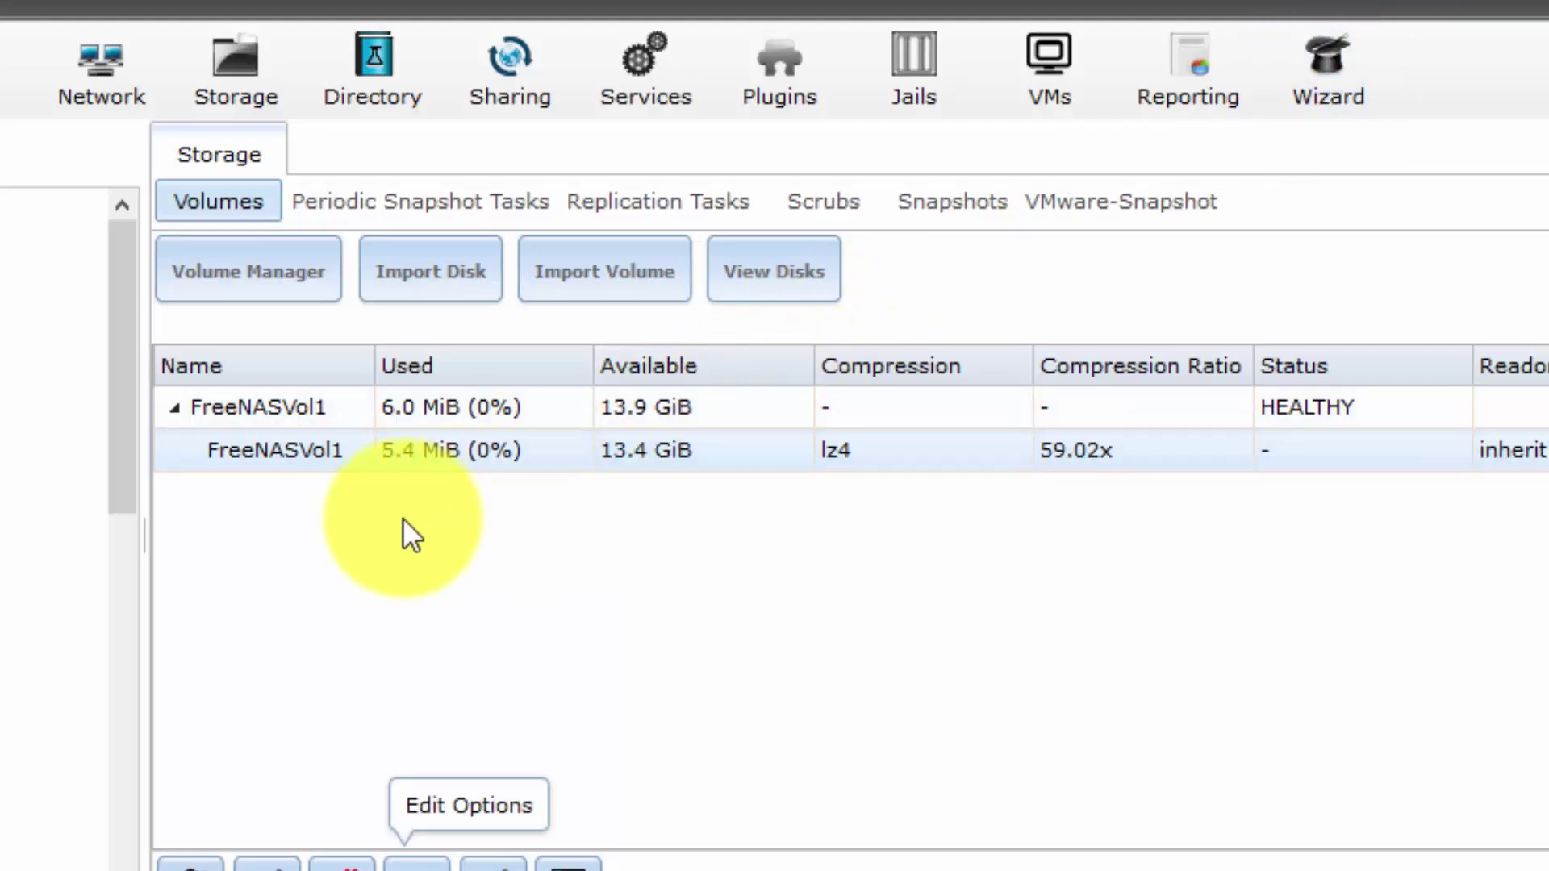
left_click(352, 466)
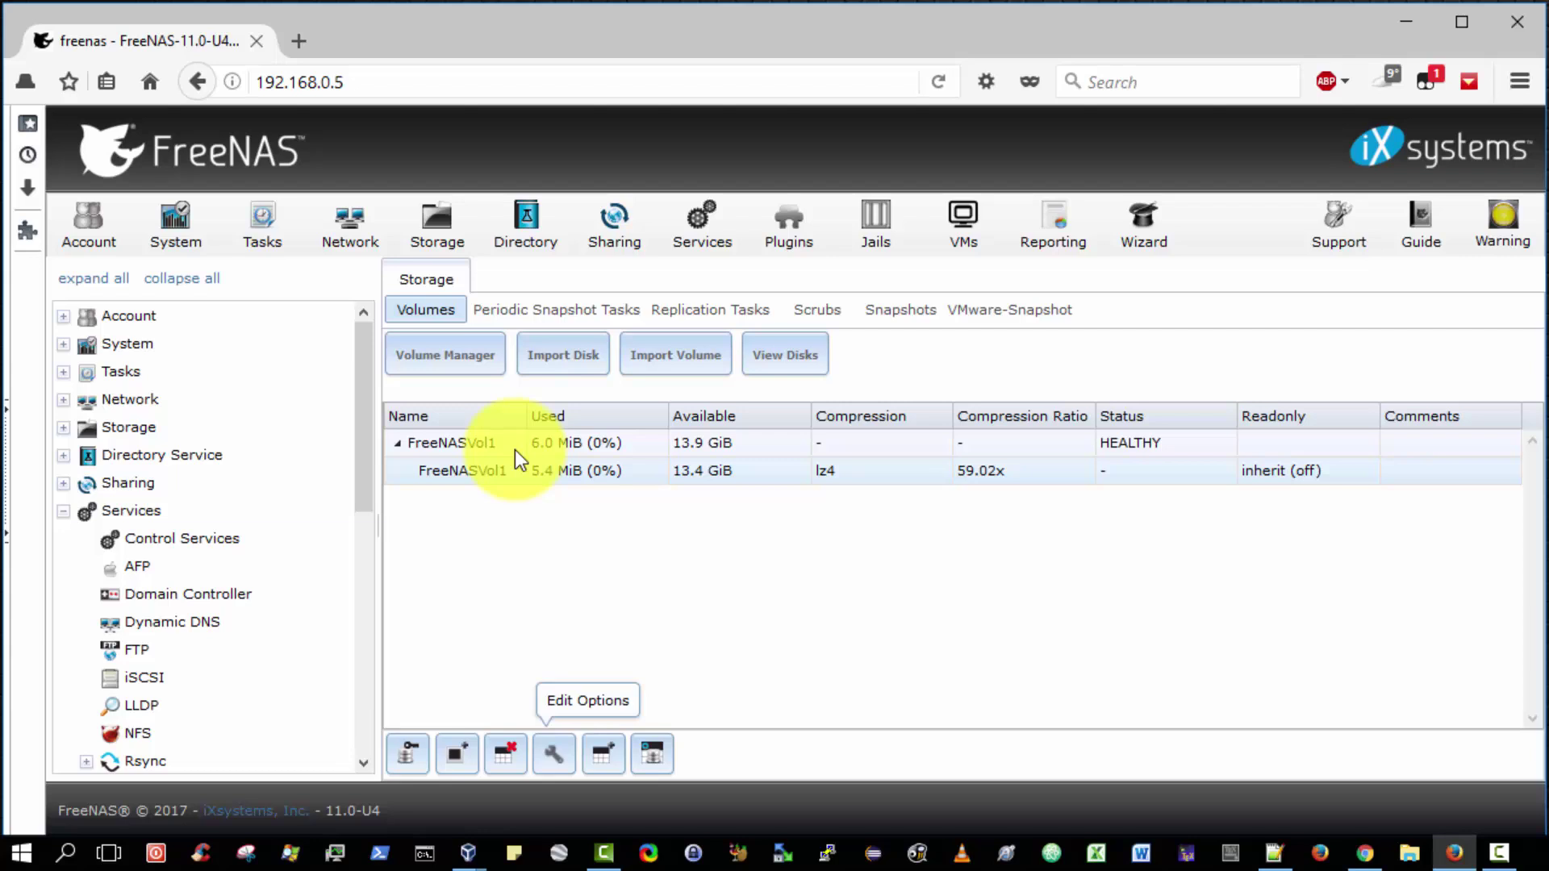
Step: Launch the Add Network Location wizard from This PC and move it to the screen centre
left_click(1411, 860)
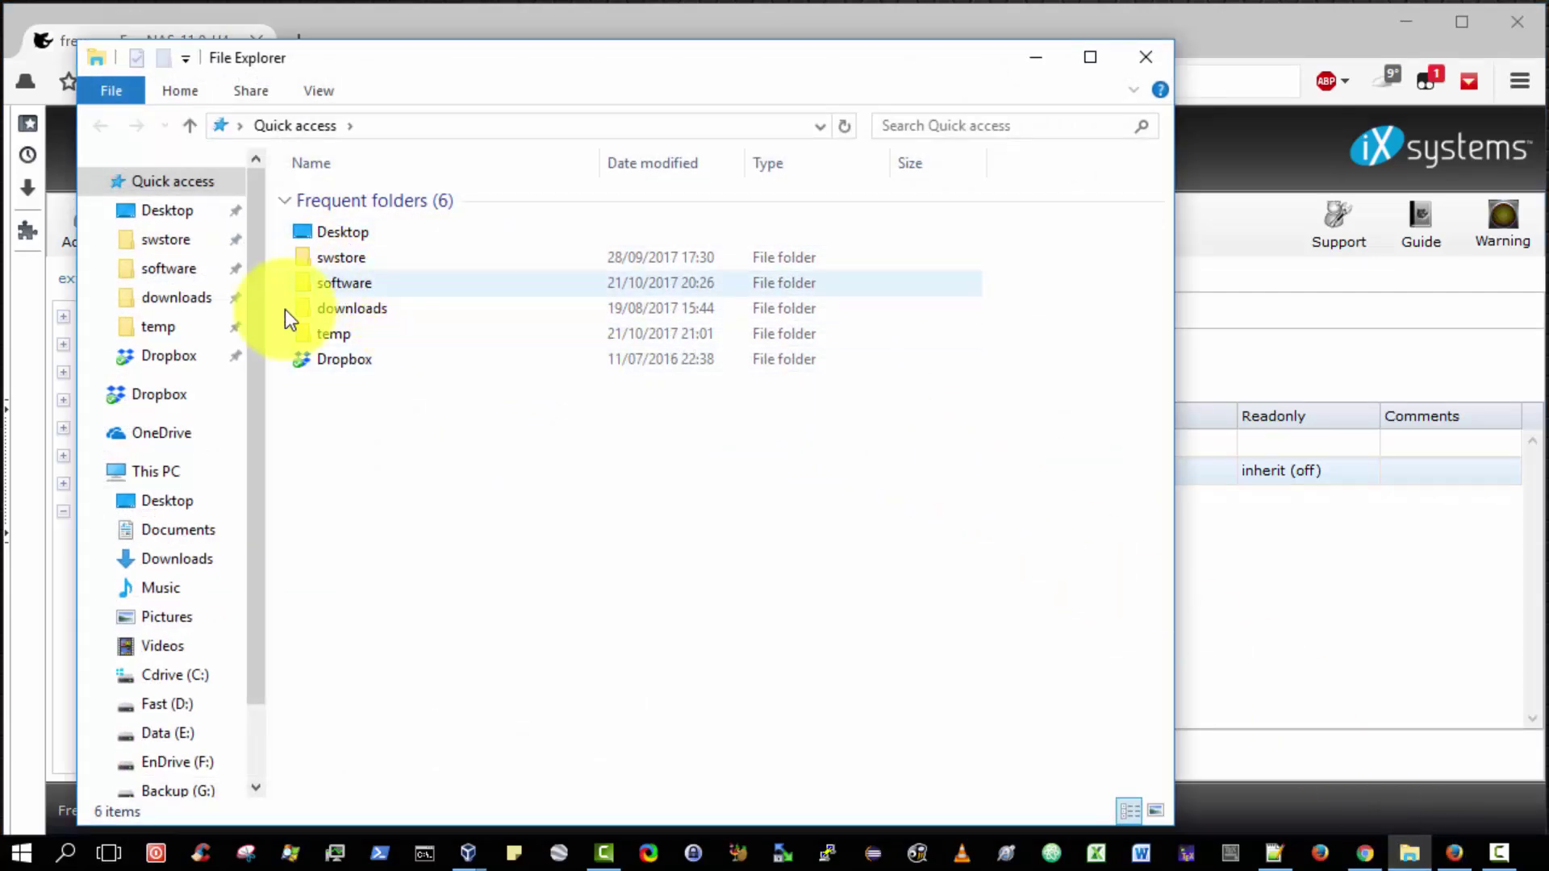
left_click(149, 473)
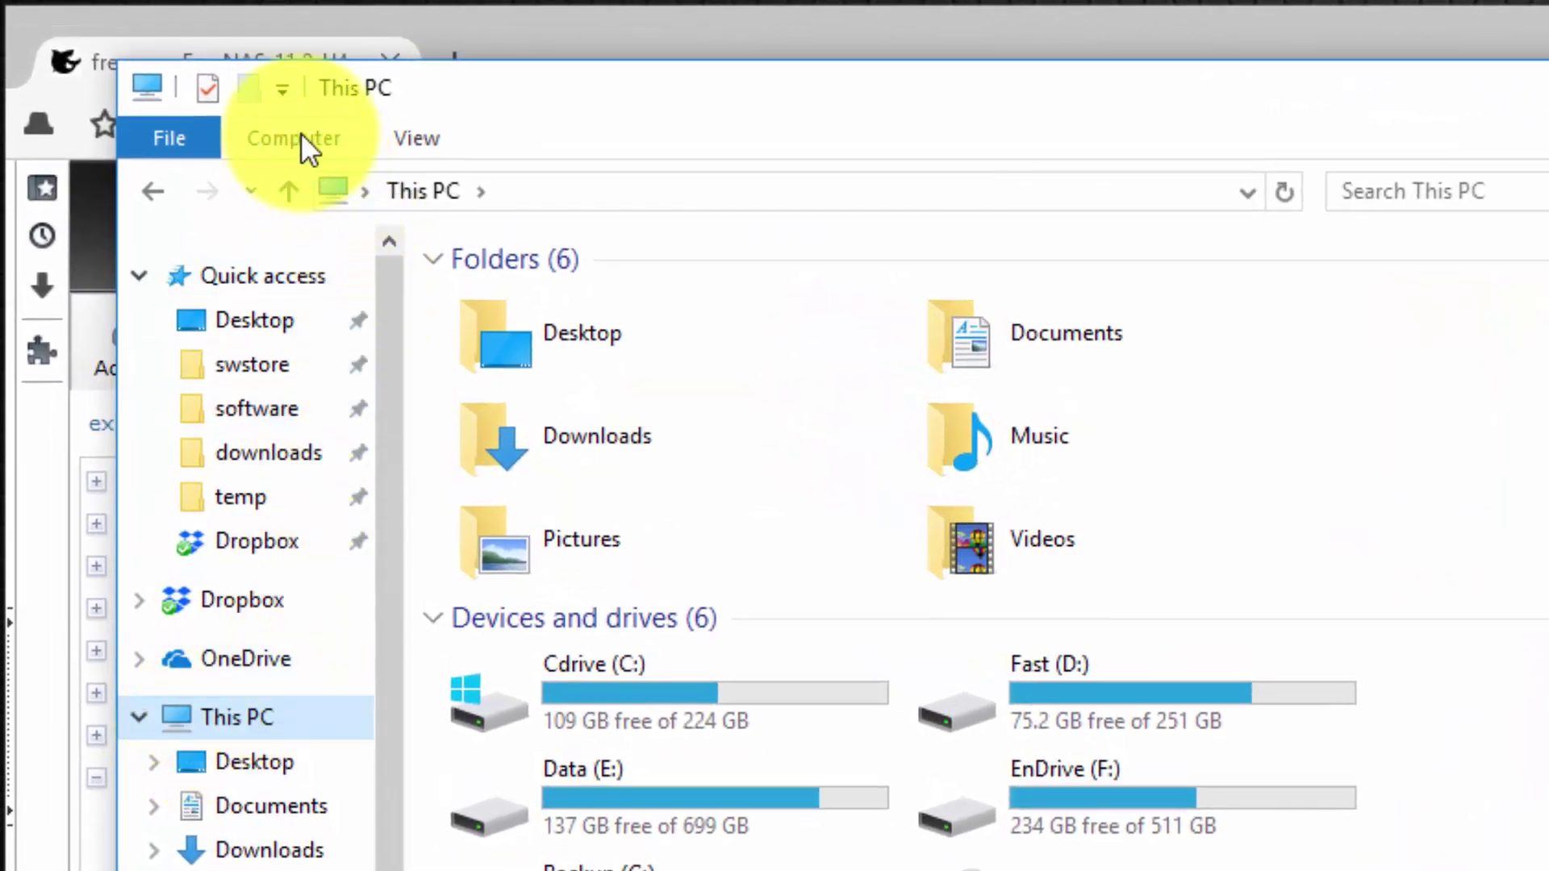
left_click(301, 135)
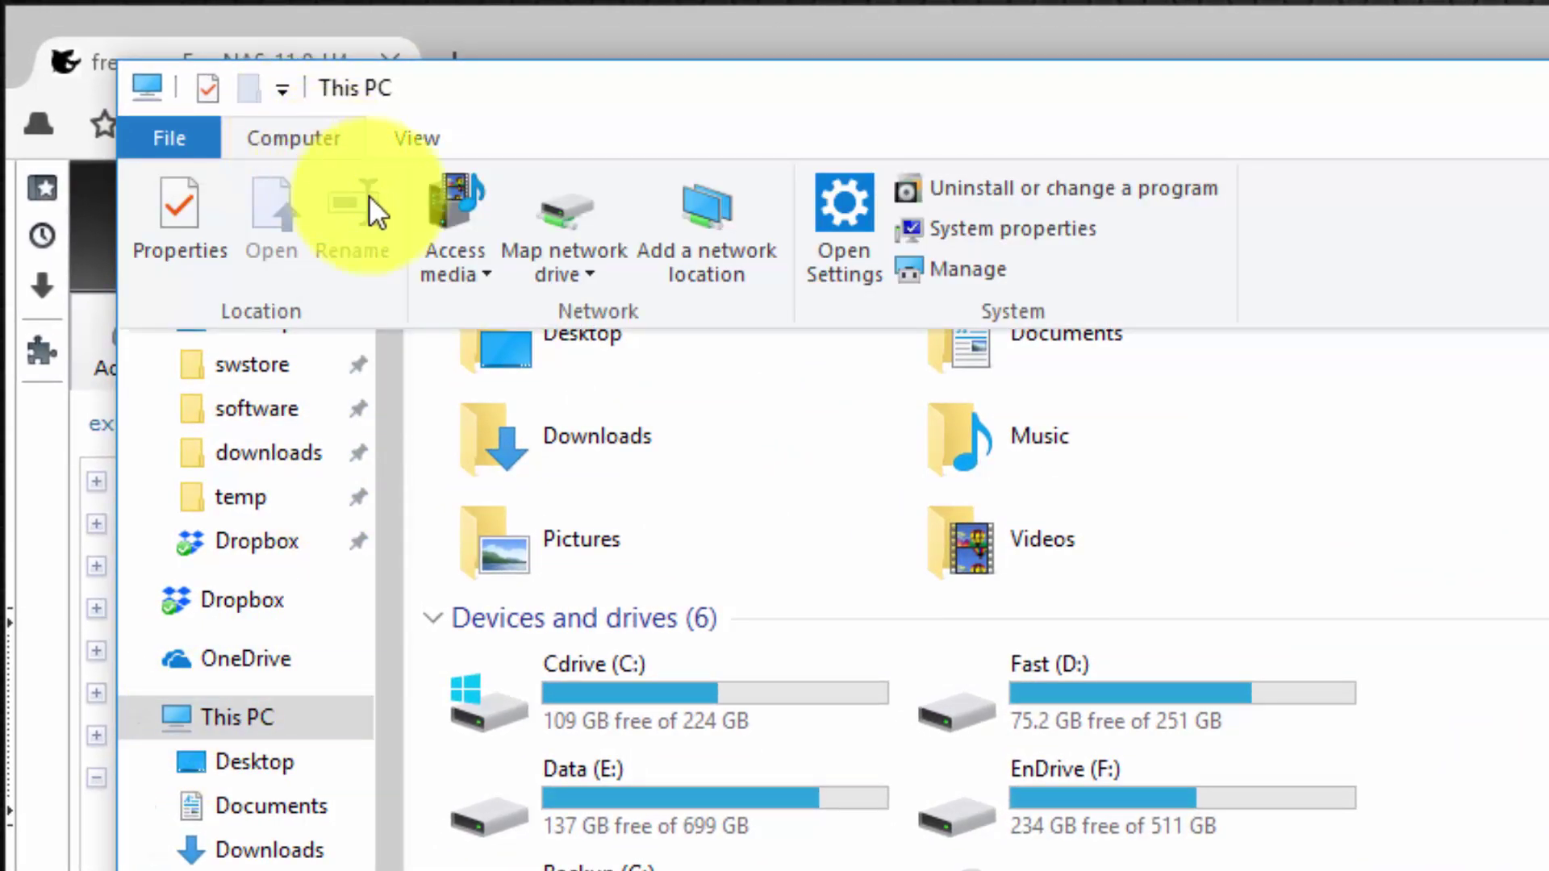
left_click(716, 206)
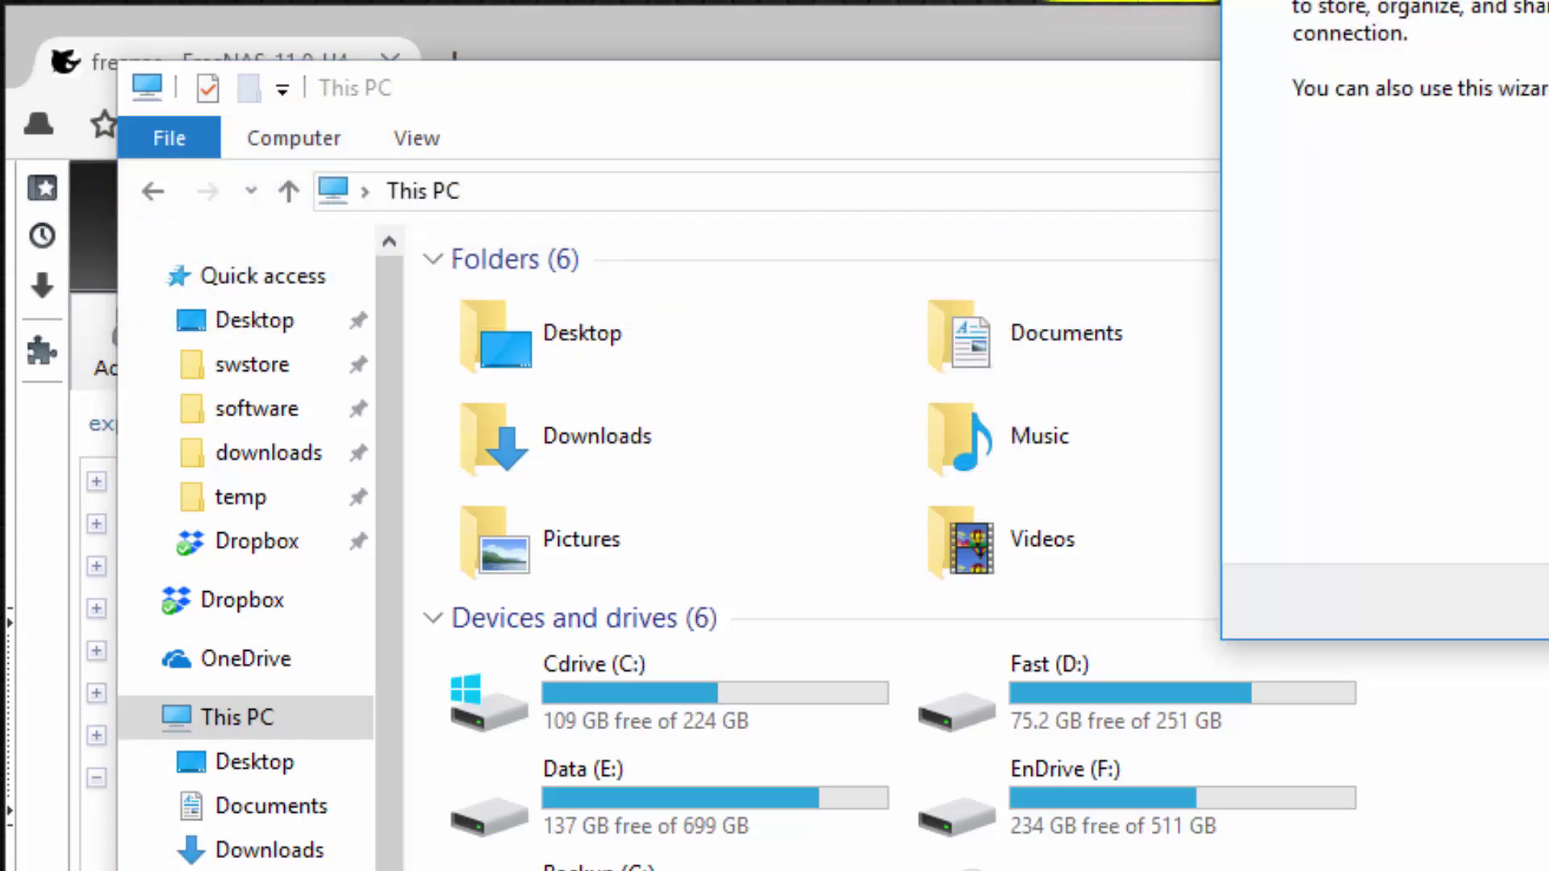
left_click_drag(1363, 4, 630, 270)
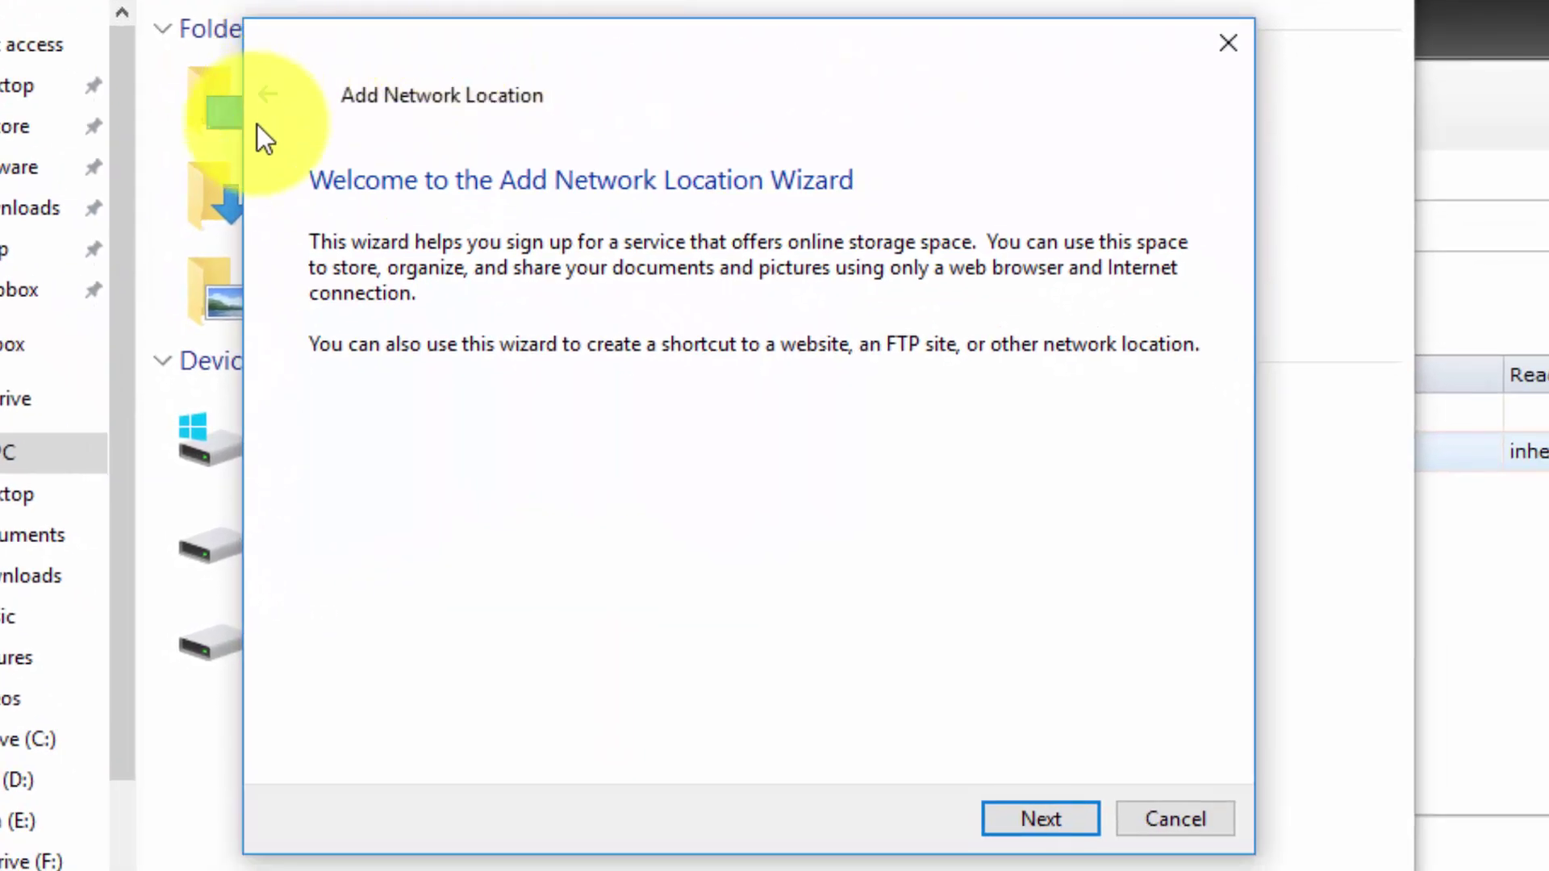
Step: Choose a custom network location in the wizard and show the example address formats
left_click(1040, 819)
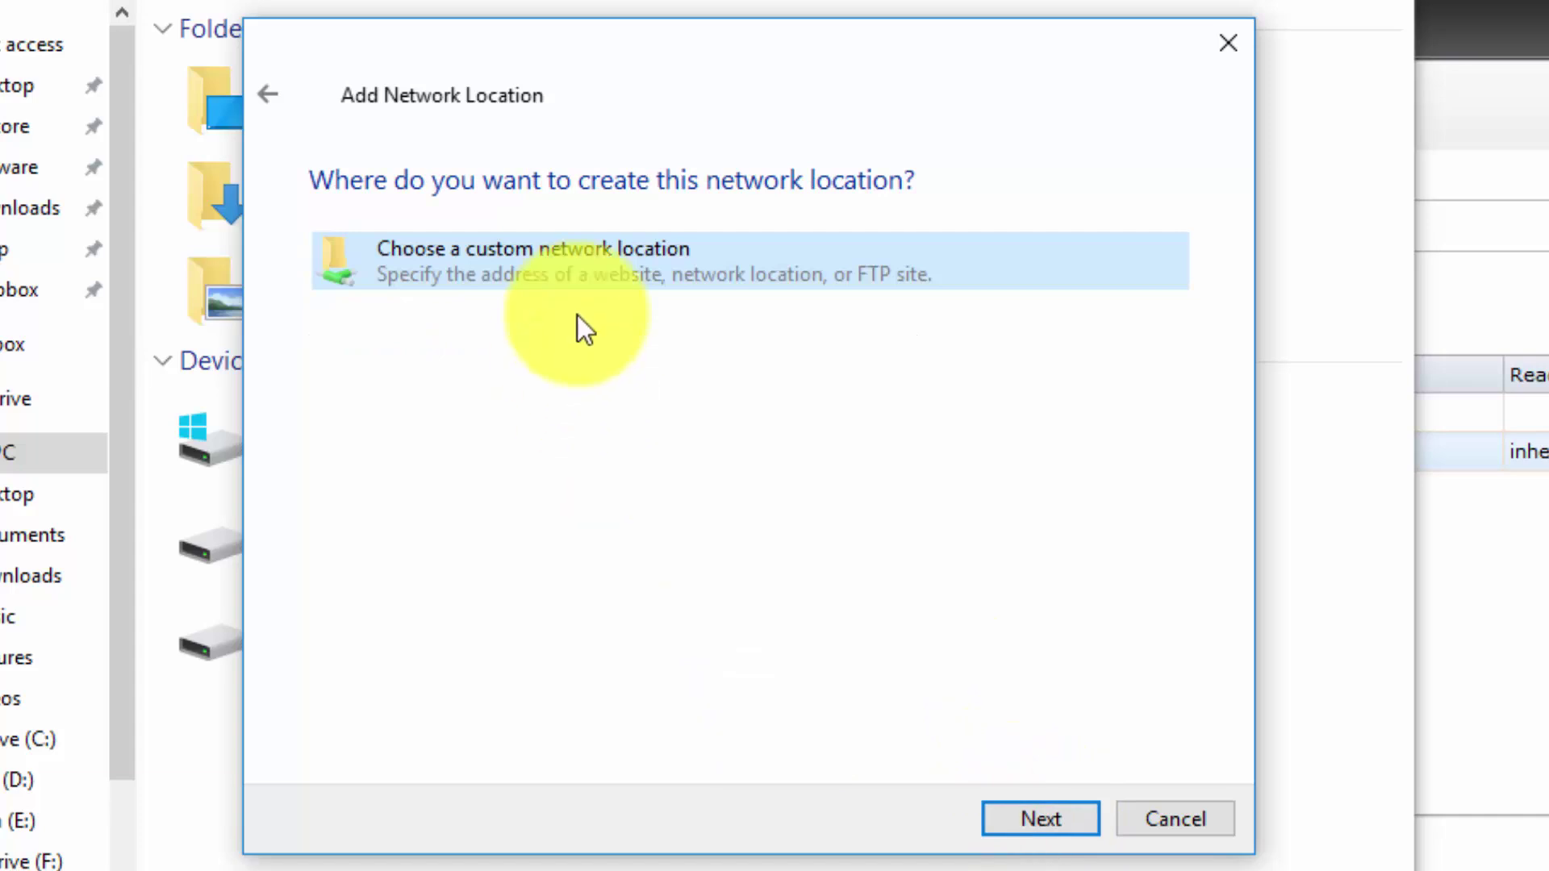
left_click(535, 270)
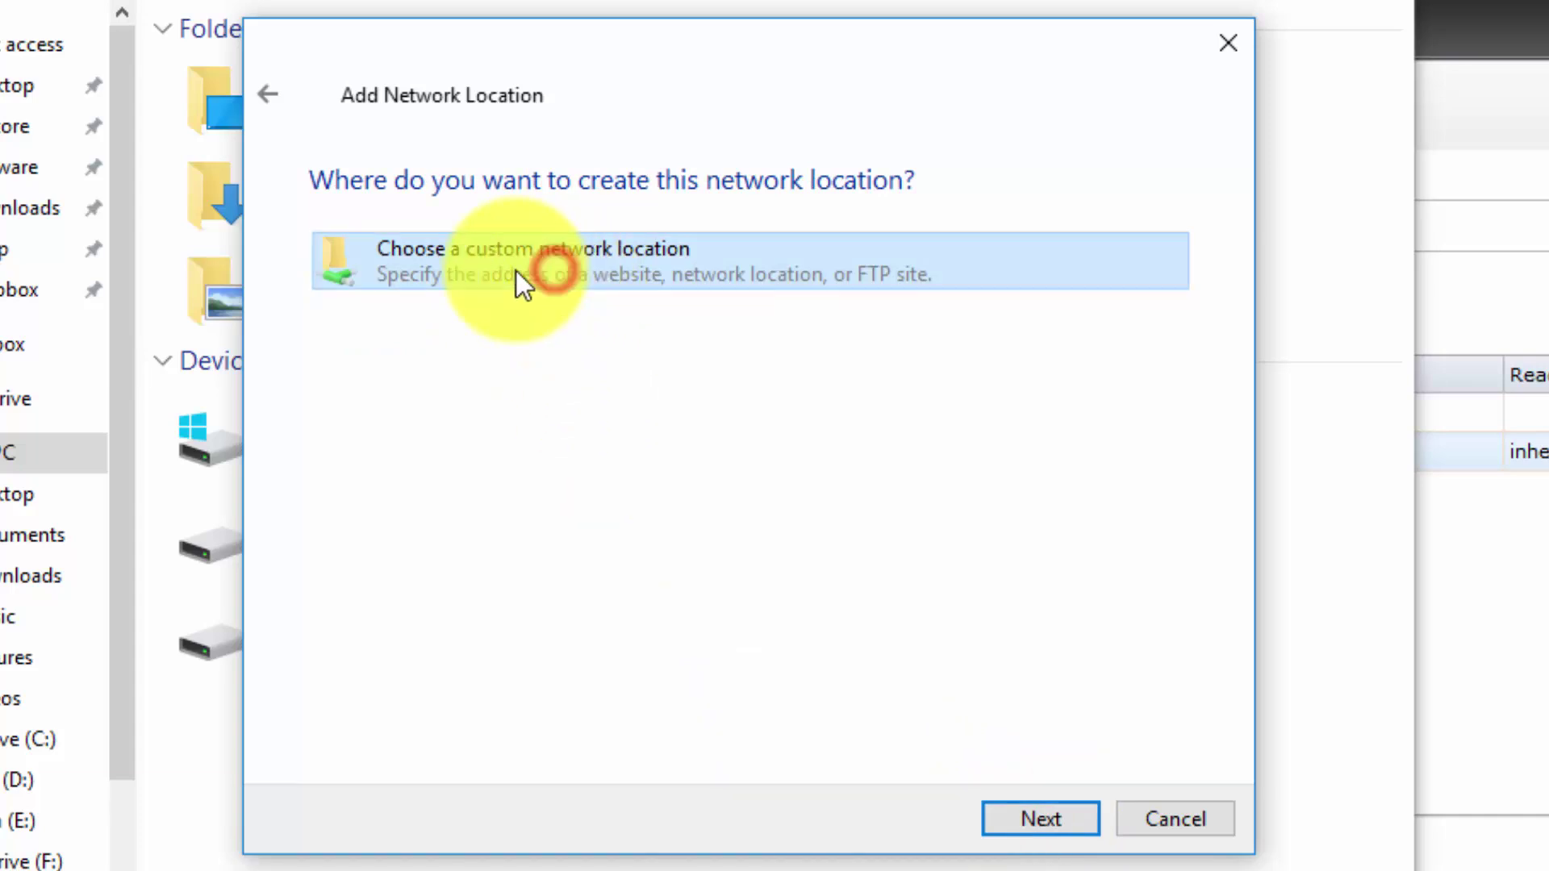
left_click(1045, 823)
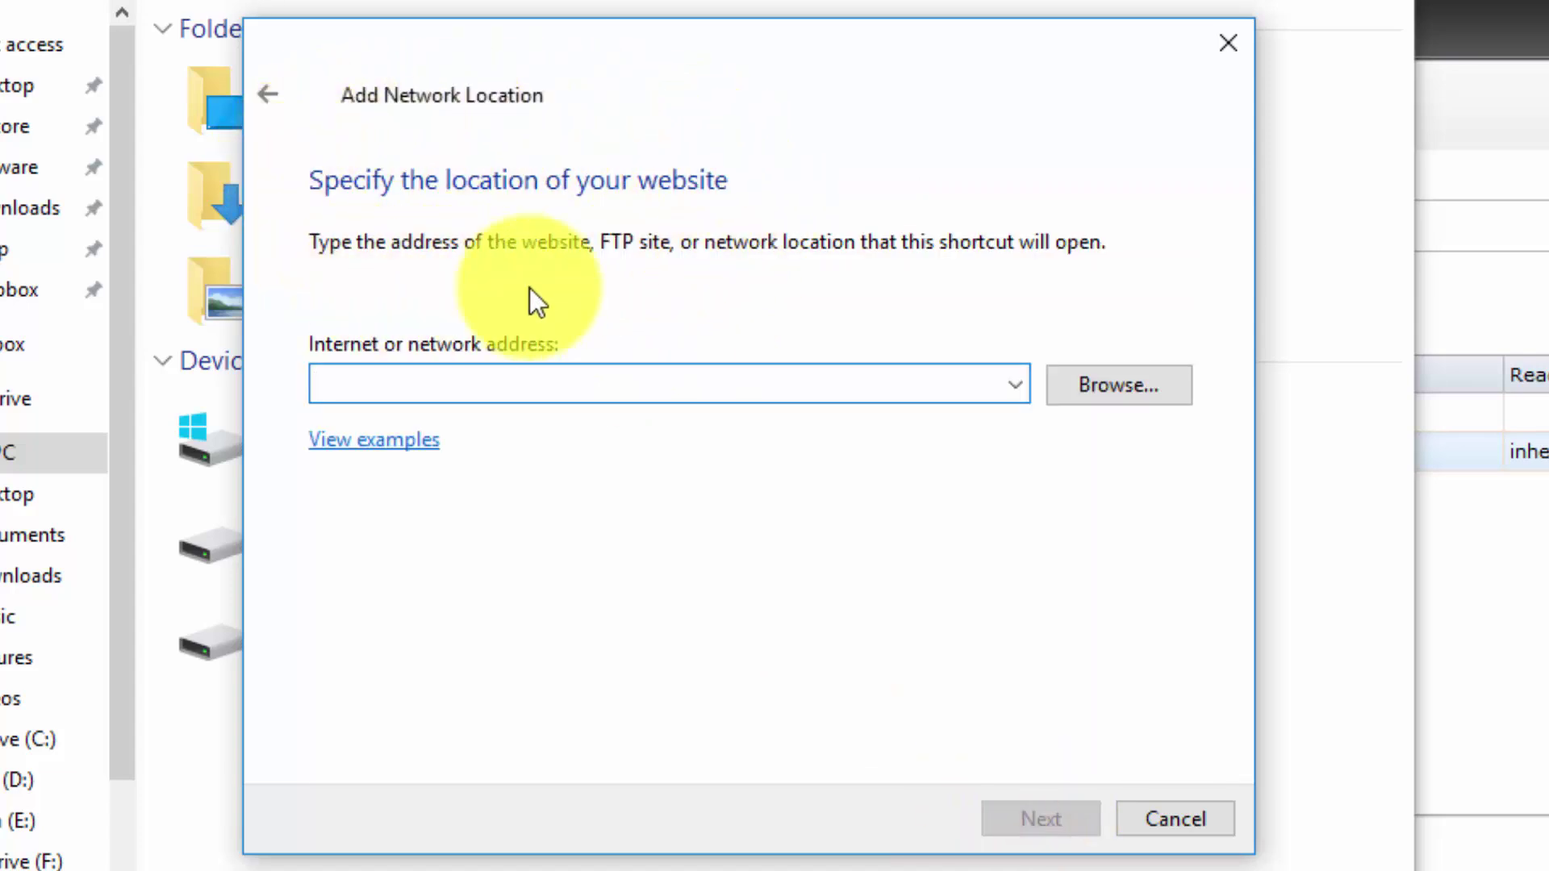
left_click(396, 448)
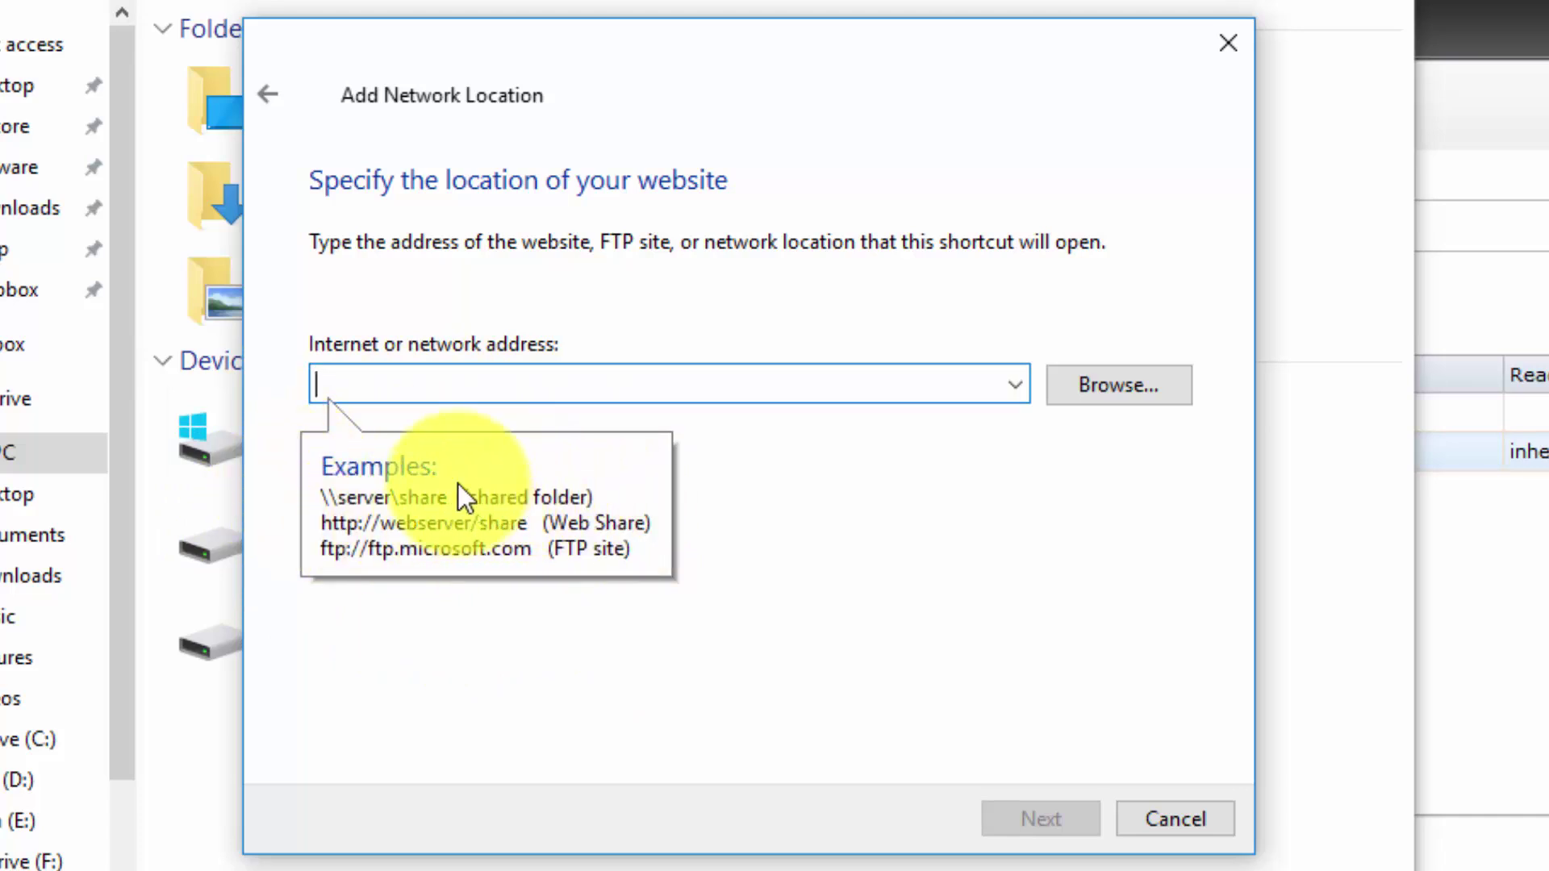
Step: Add \\192.168.0.5\myshare as a network location, keeping the suggested name
left_click(445, 386)
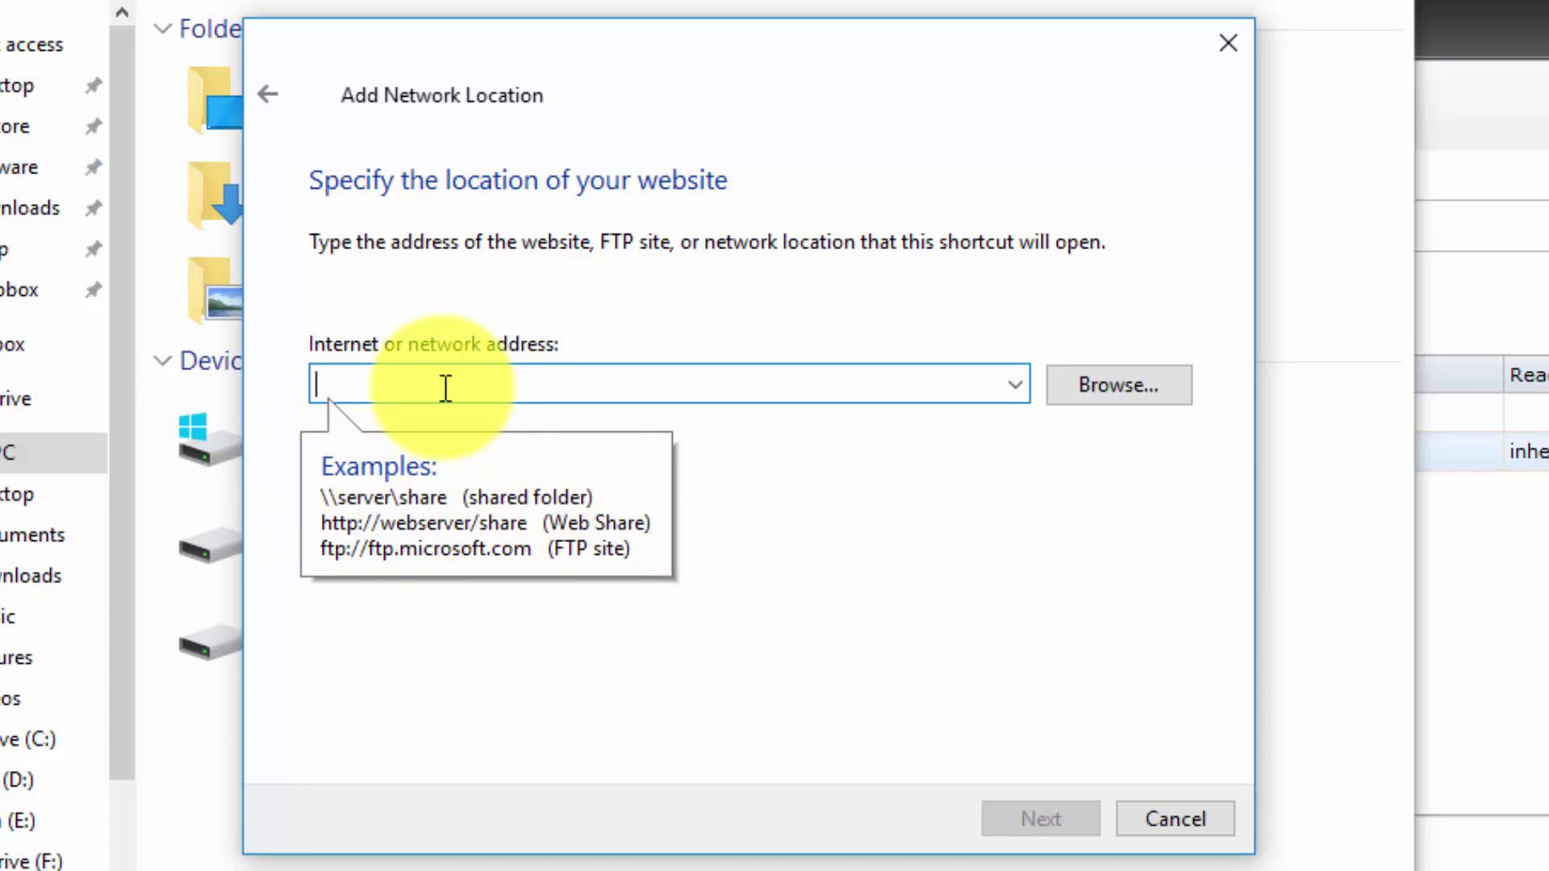
type("\\\\192.168.0.5")
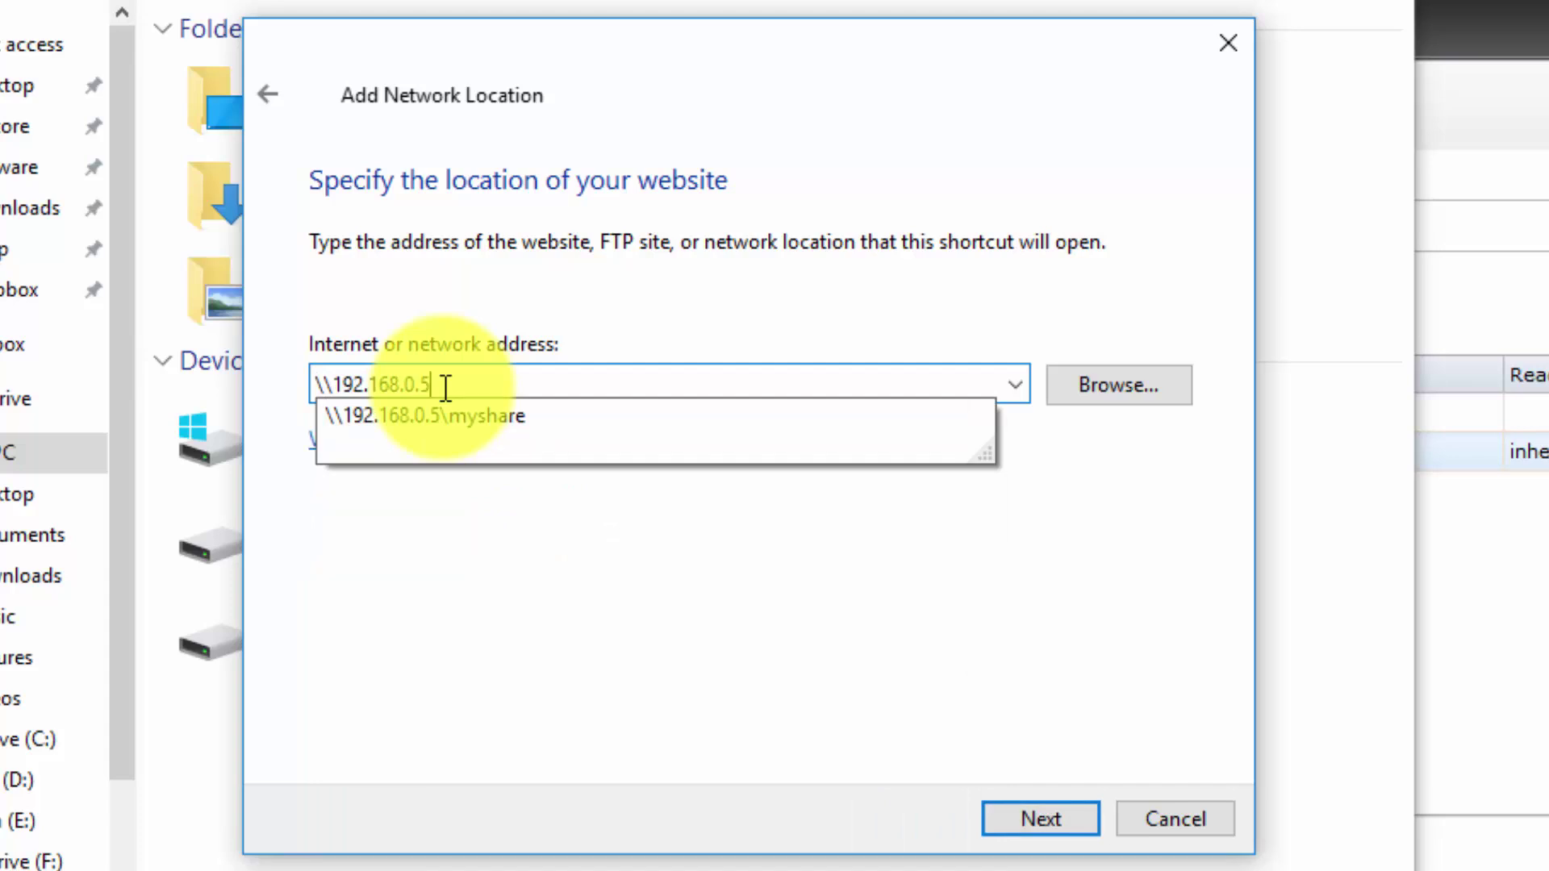
type("\\myshare")
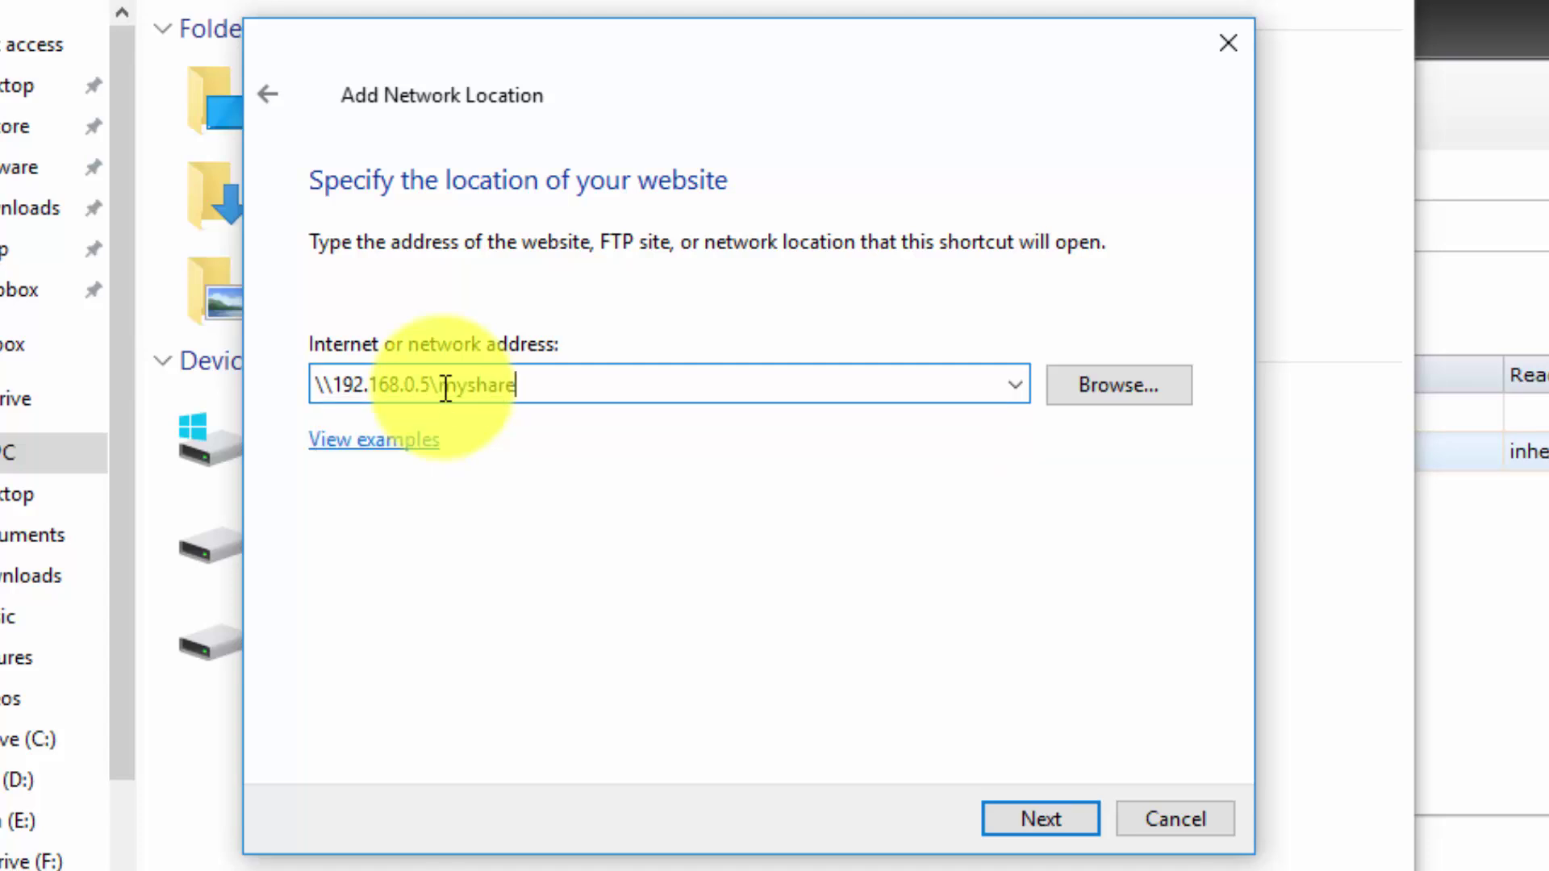
left_click(1041, 815)
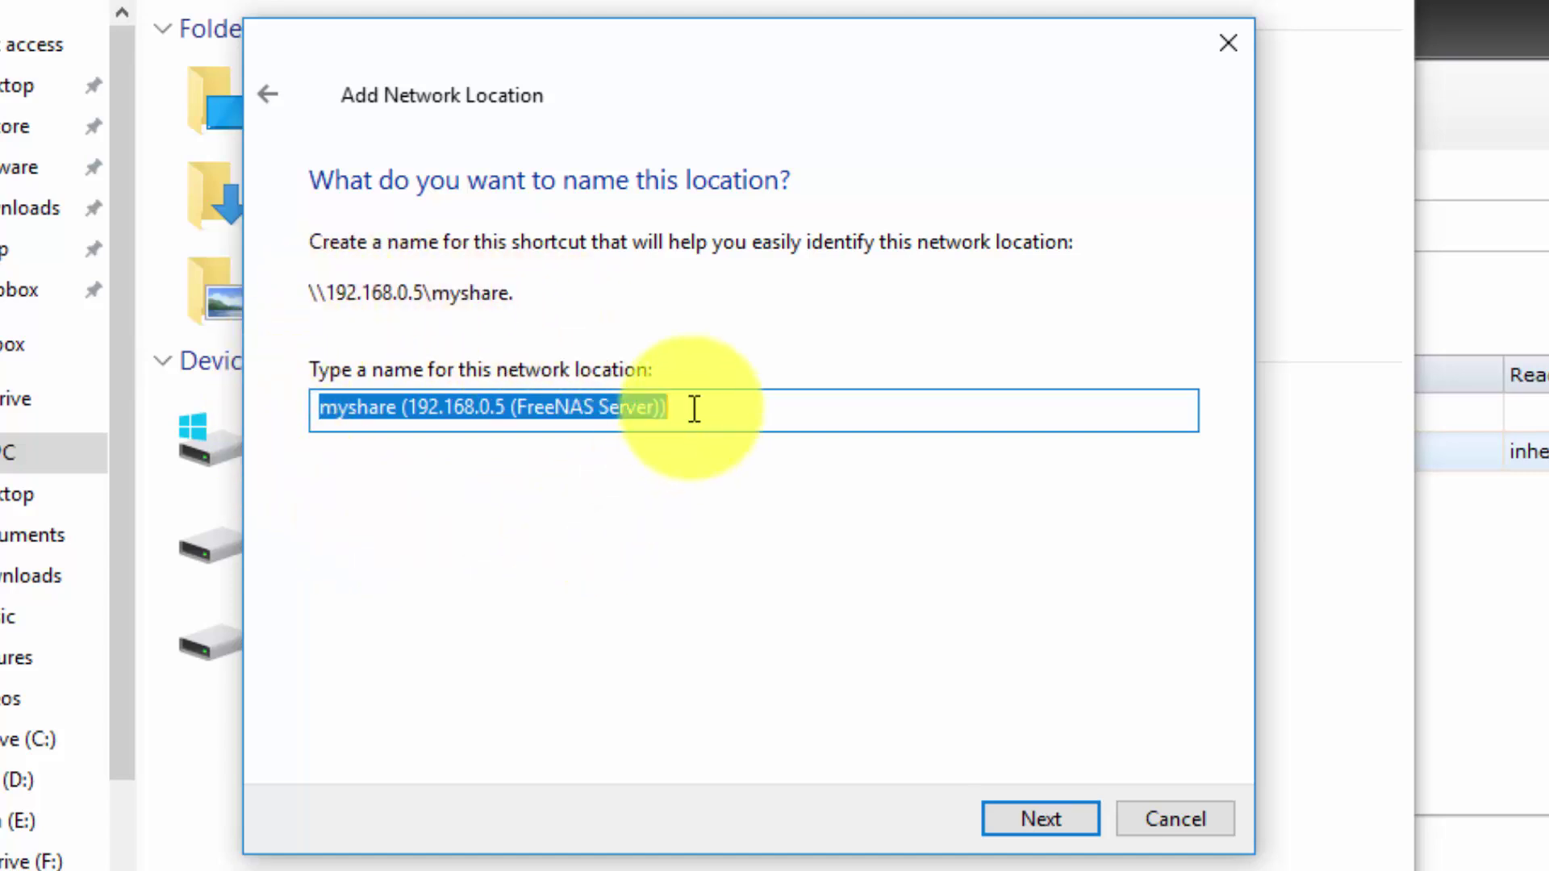
left_click(1047, 818)
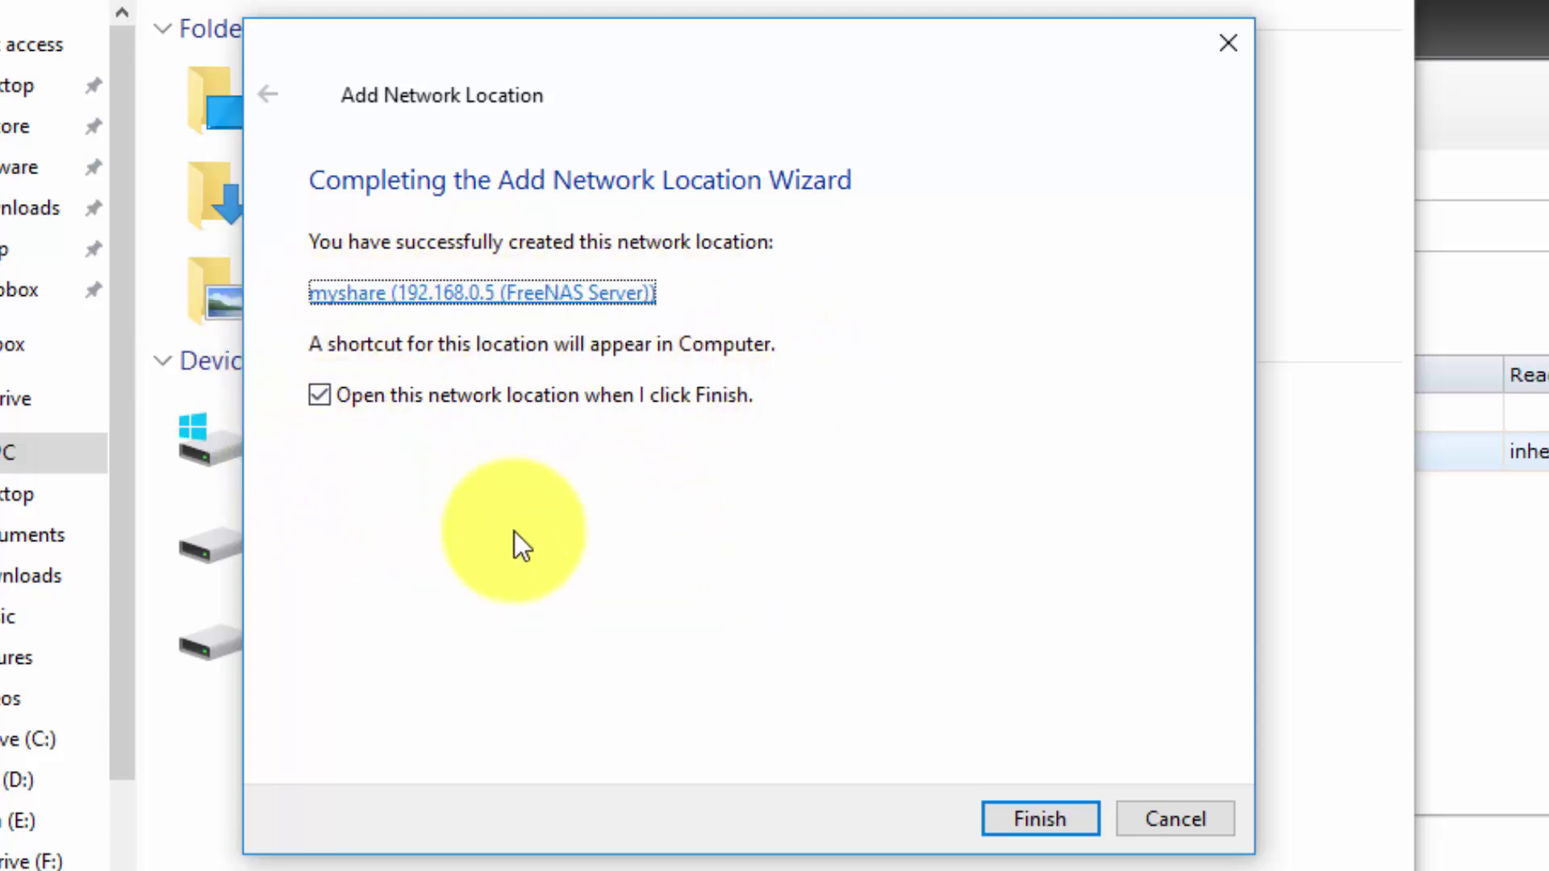
left_click(1040, 817)
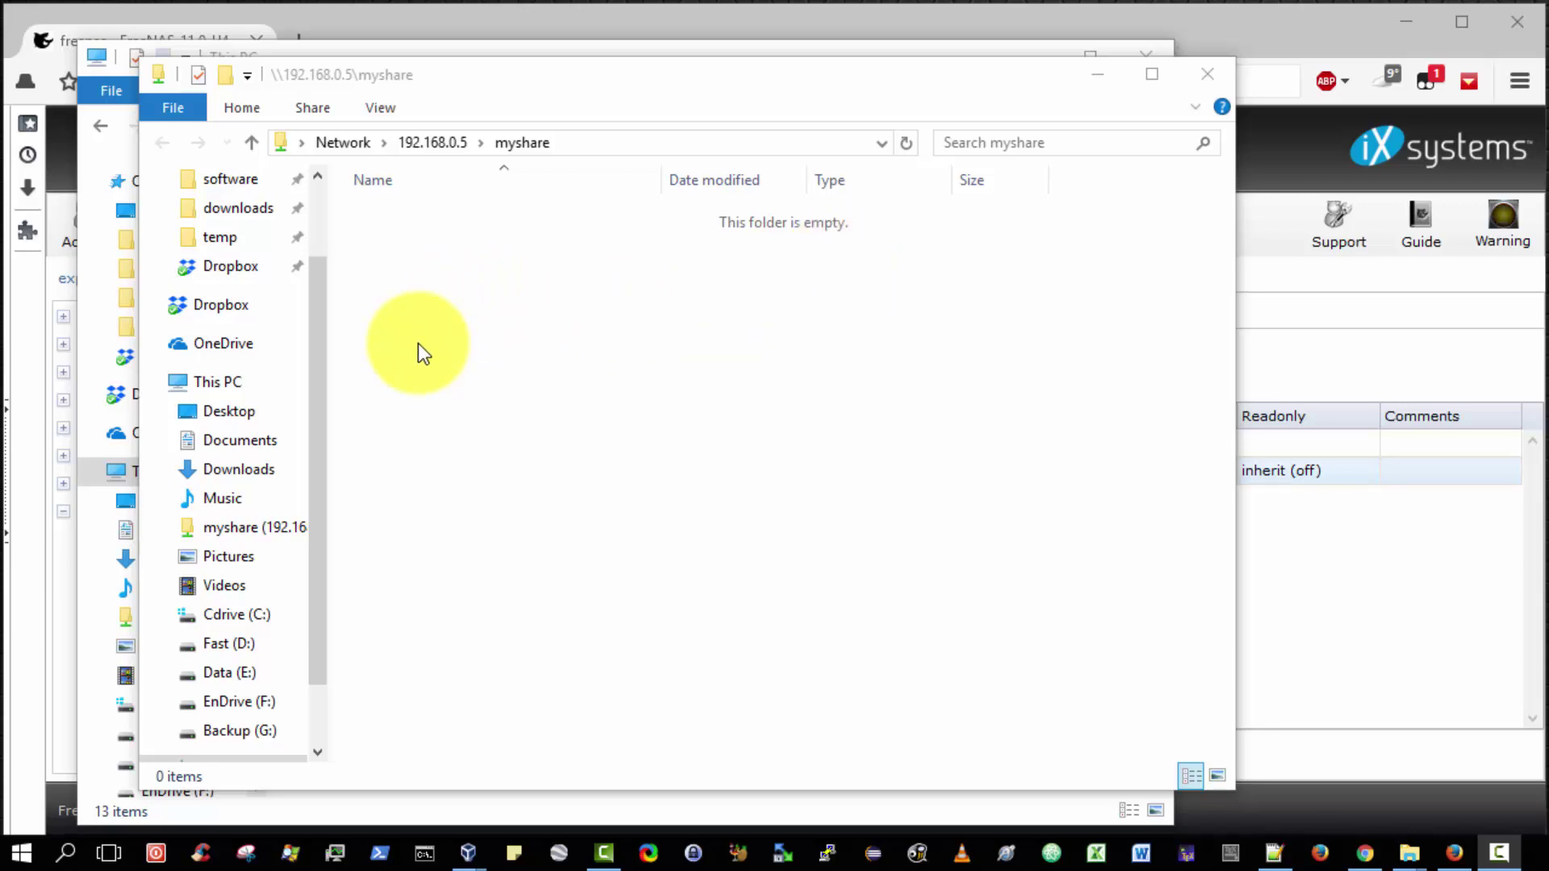
Step: Create a folder named testfolder inside myshare, then close the extra This PC window
right_click(418, 343)
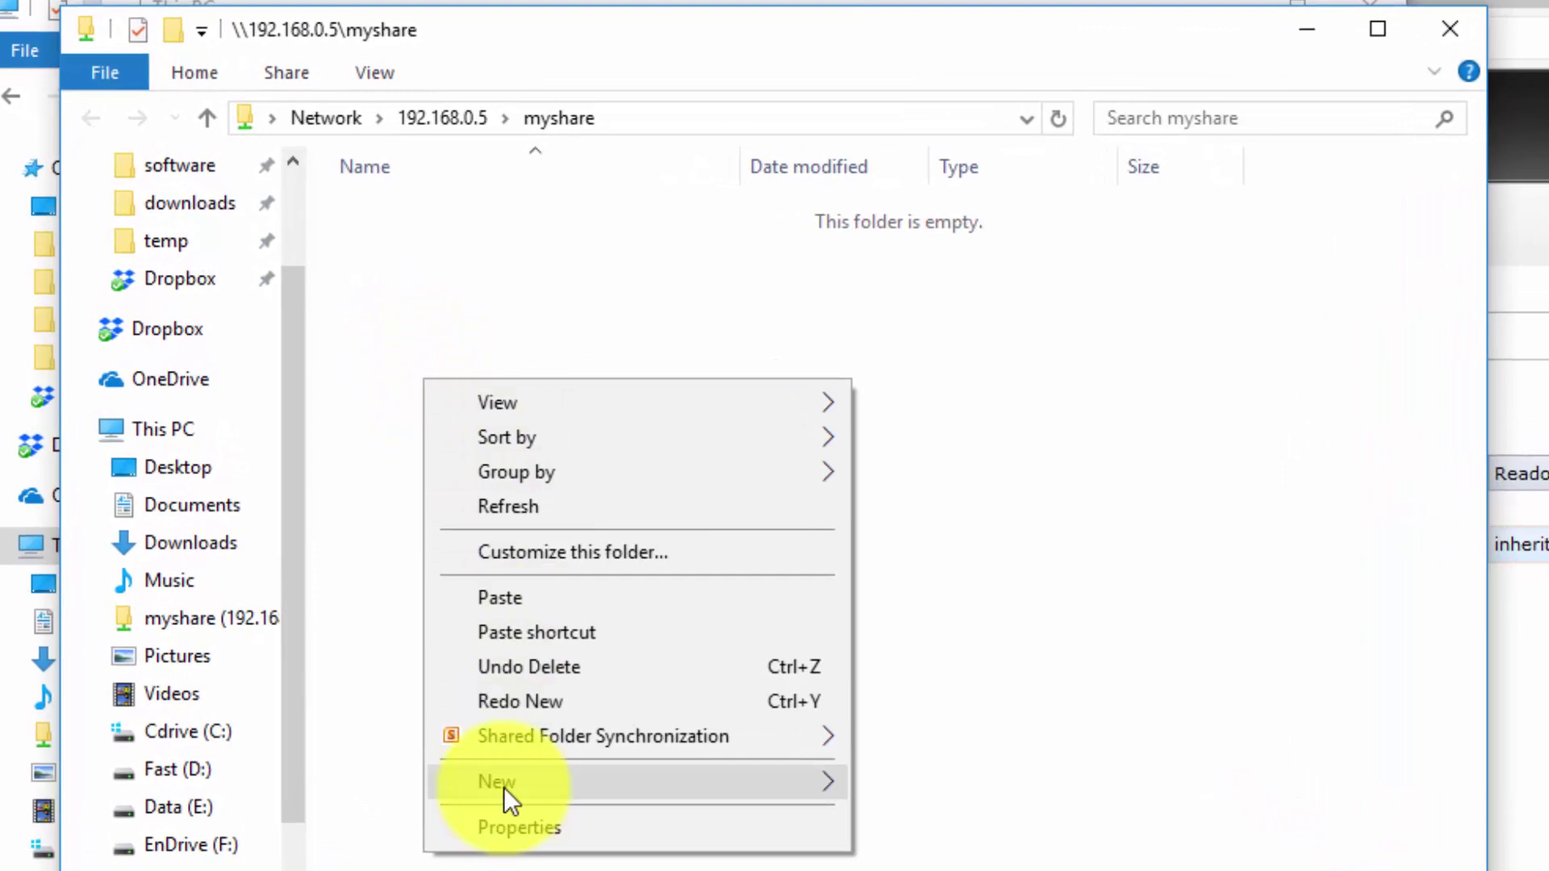
mouse_move(514, 787)
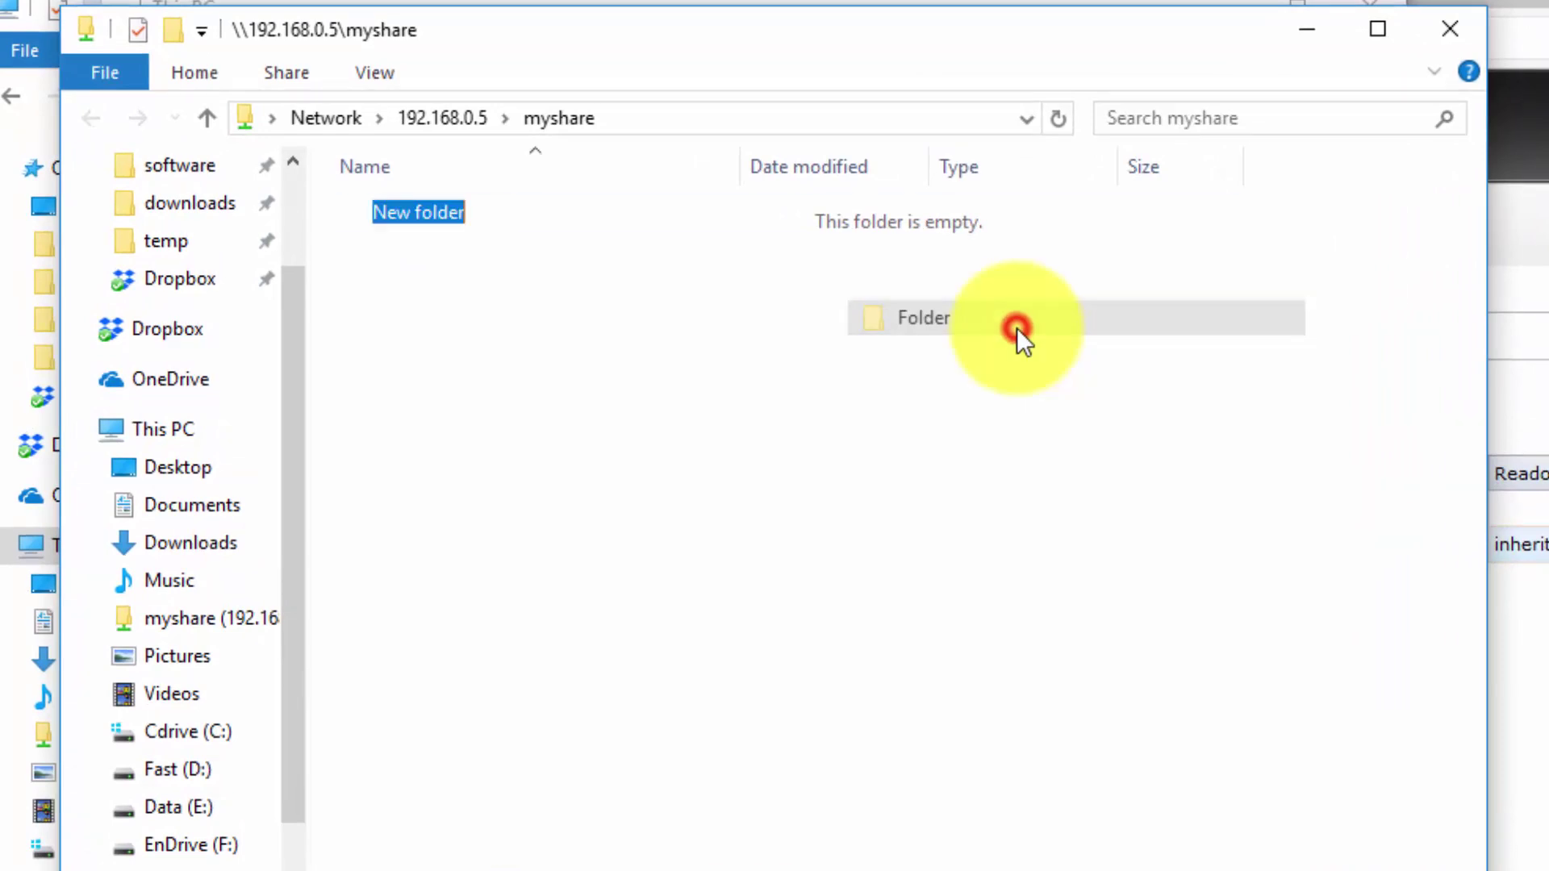
left_click(1018, 329)
type("te")
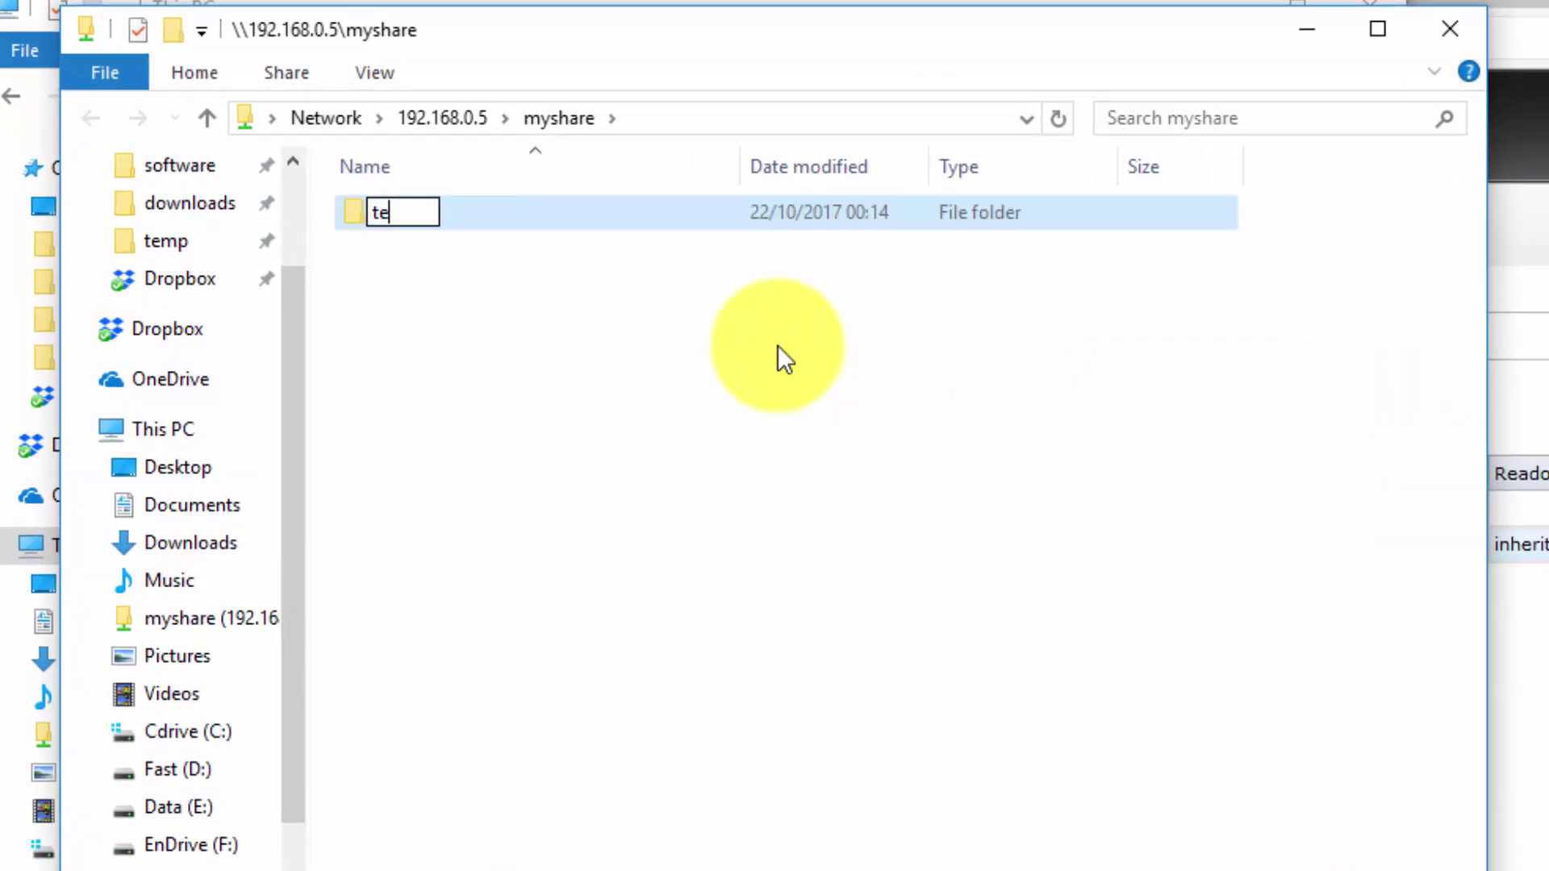
type("stfolder")
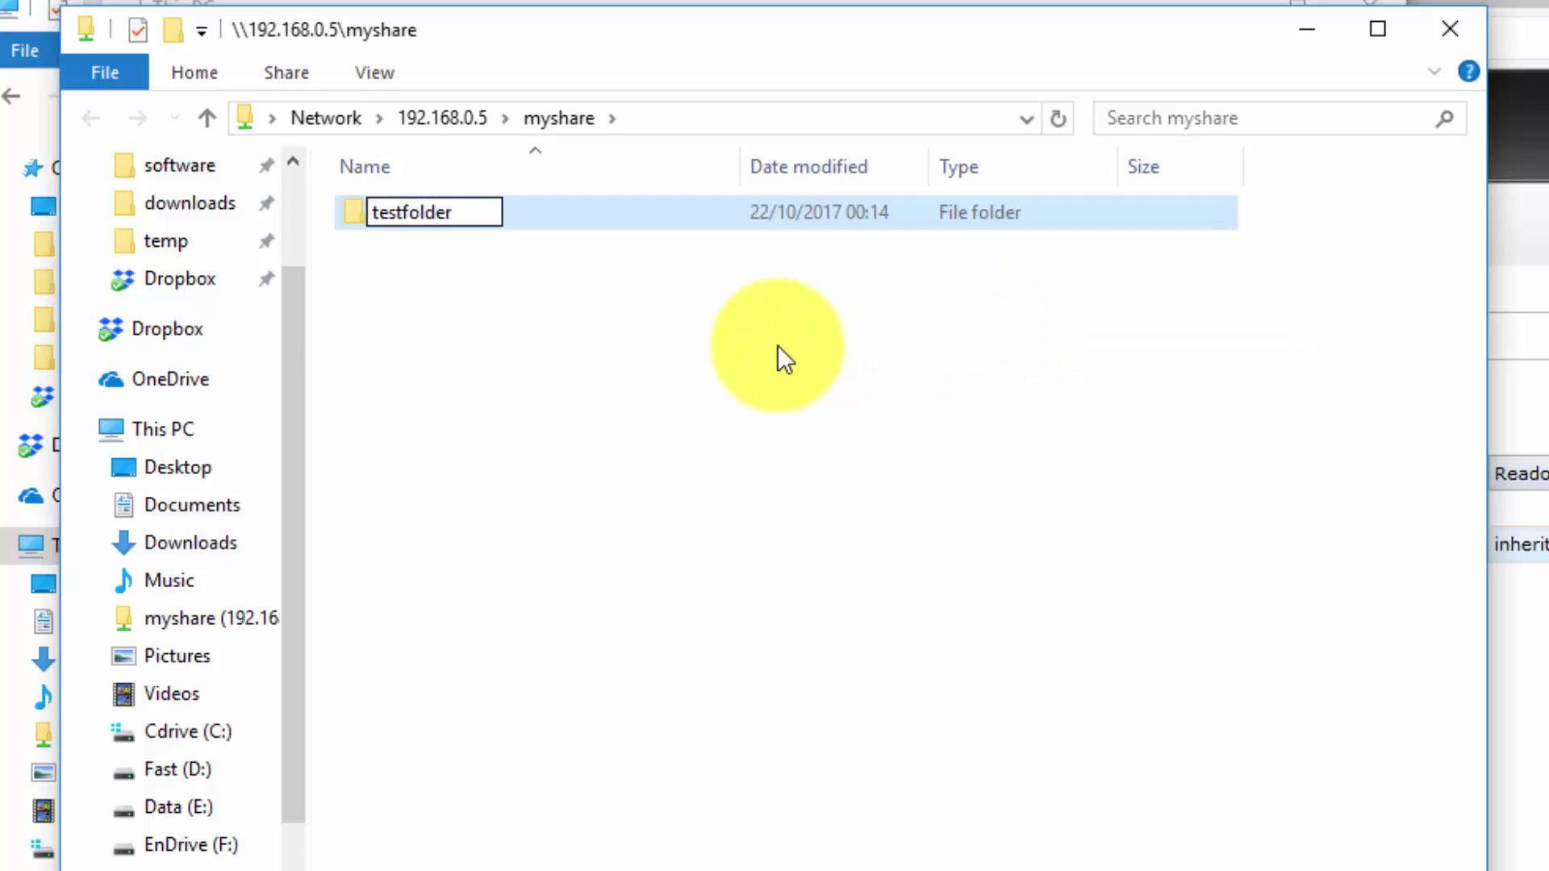
key("Return")
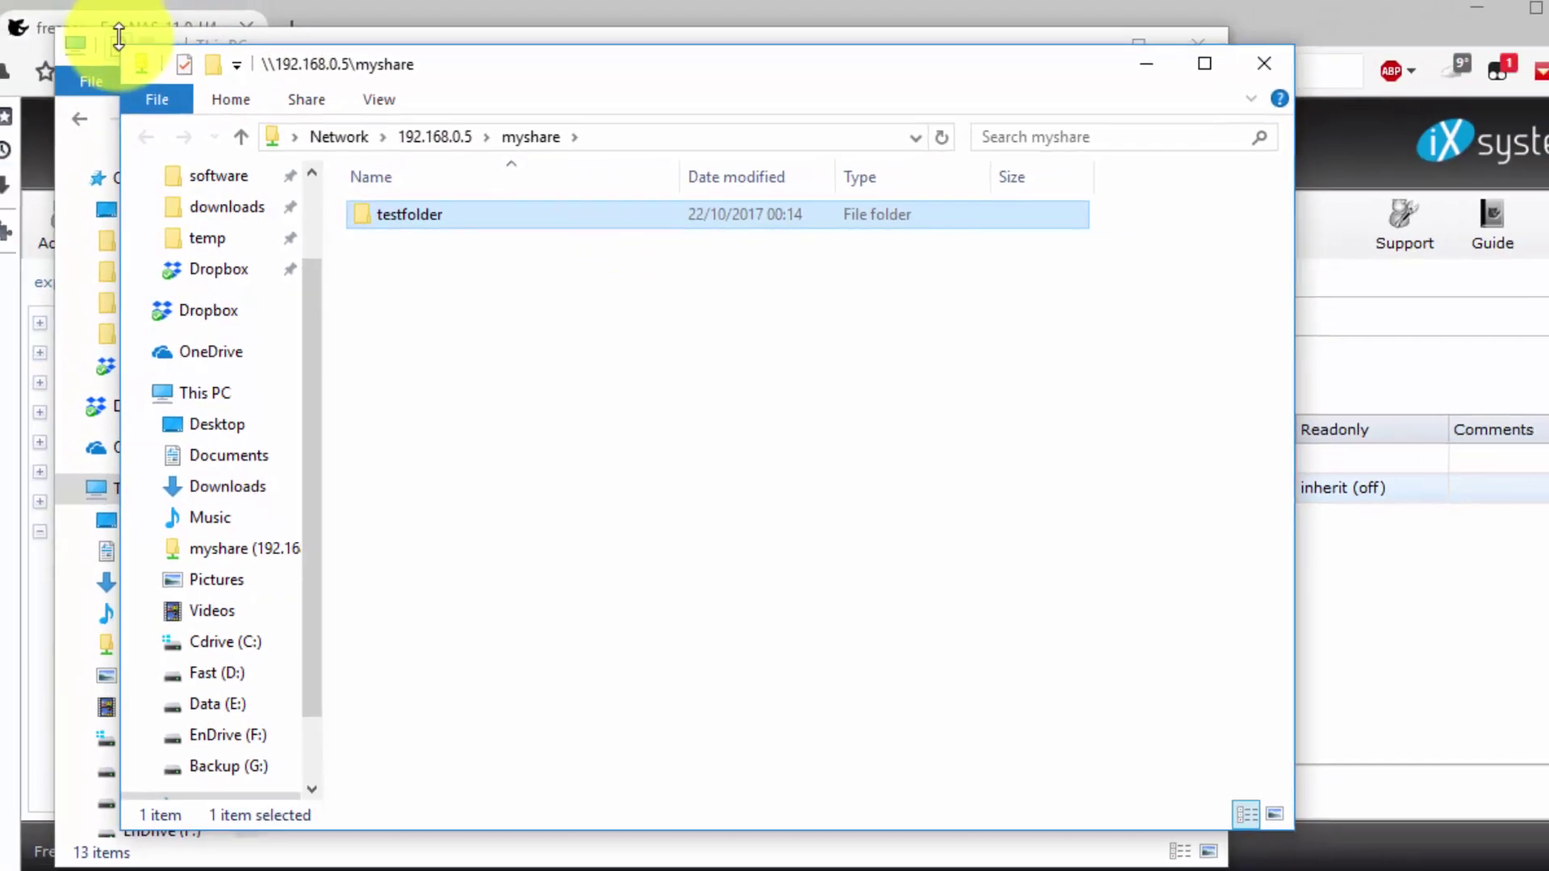
left_click(299, 33)
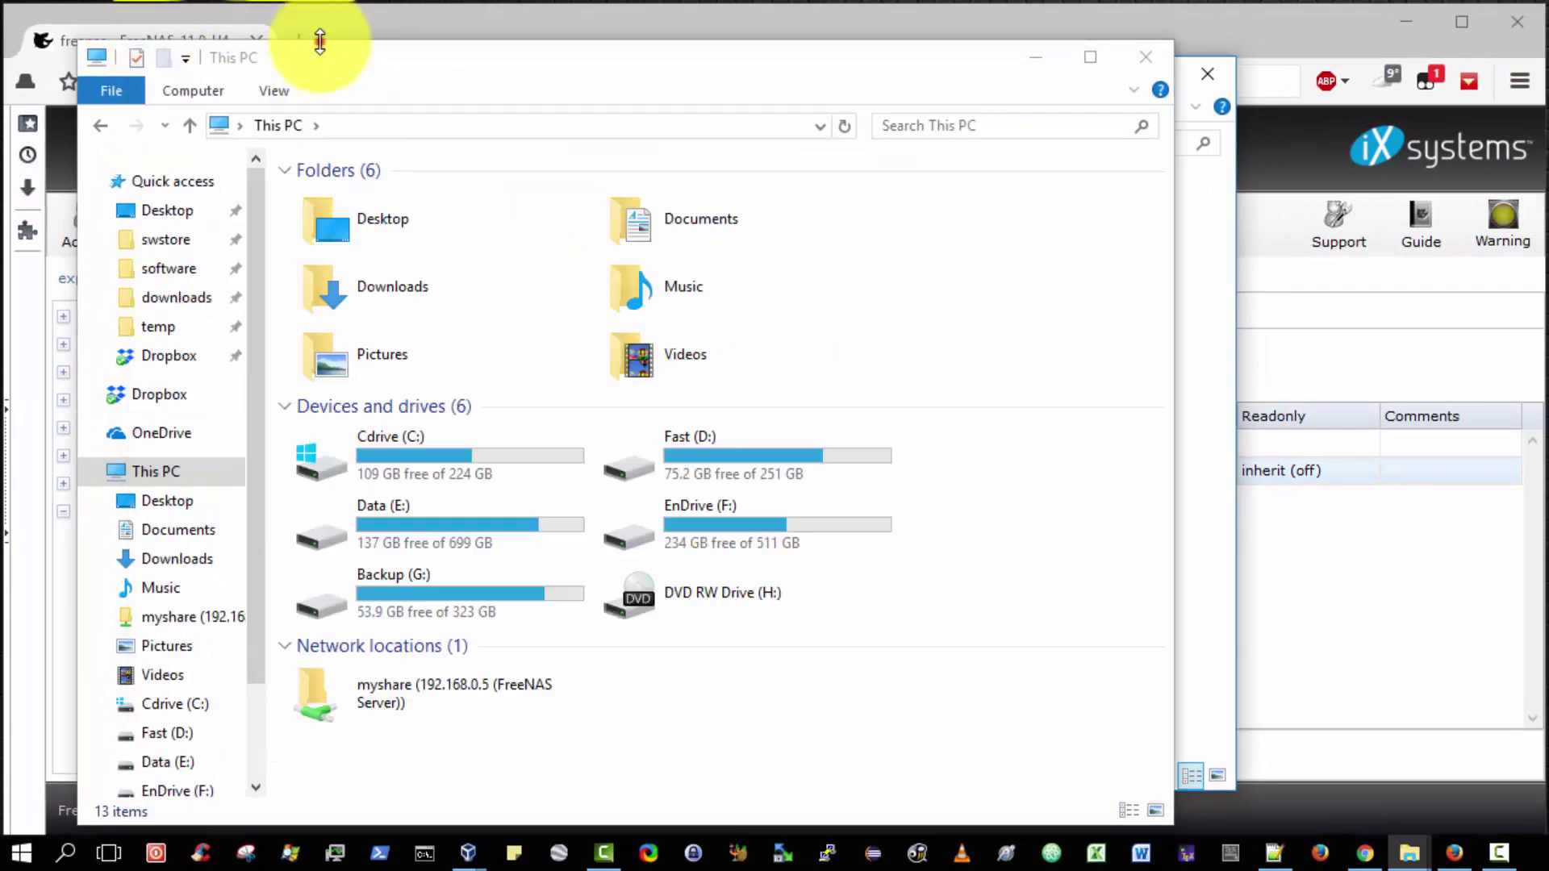
left_click(1145, 62)
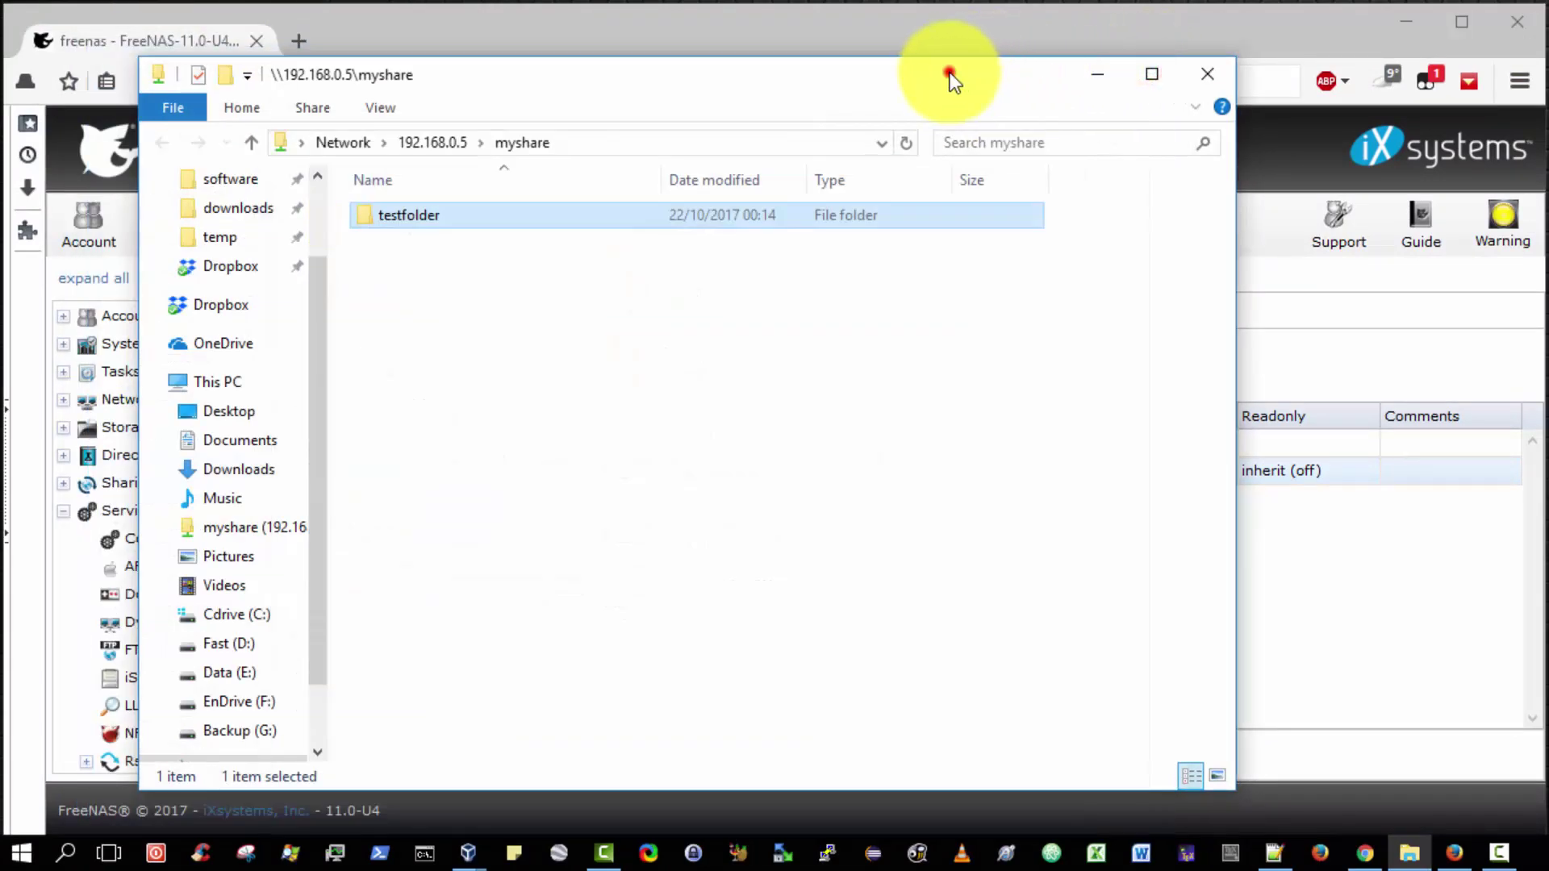
Step: Return to the FreeNAS console, collapse Services in the navigation tree and open Shell
left_click_drag(951, 72, 1113, 71)
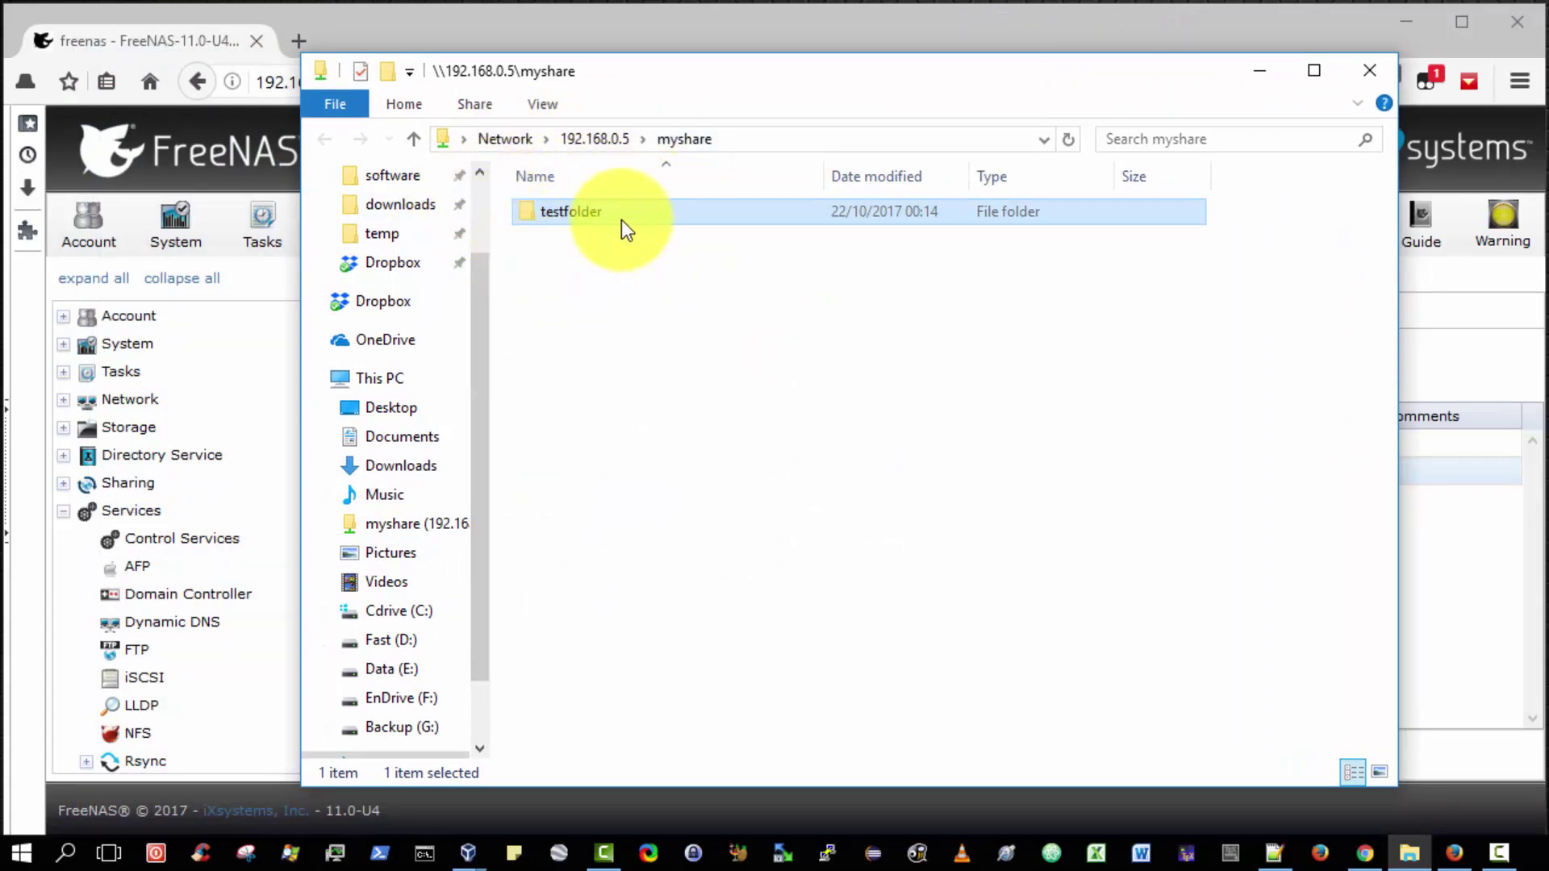
left_click(206, 50)
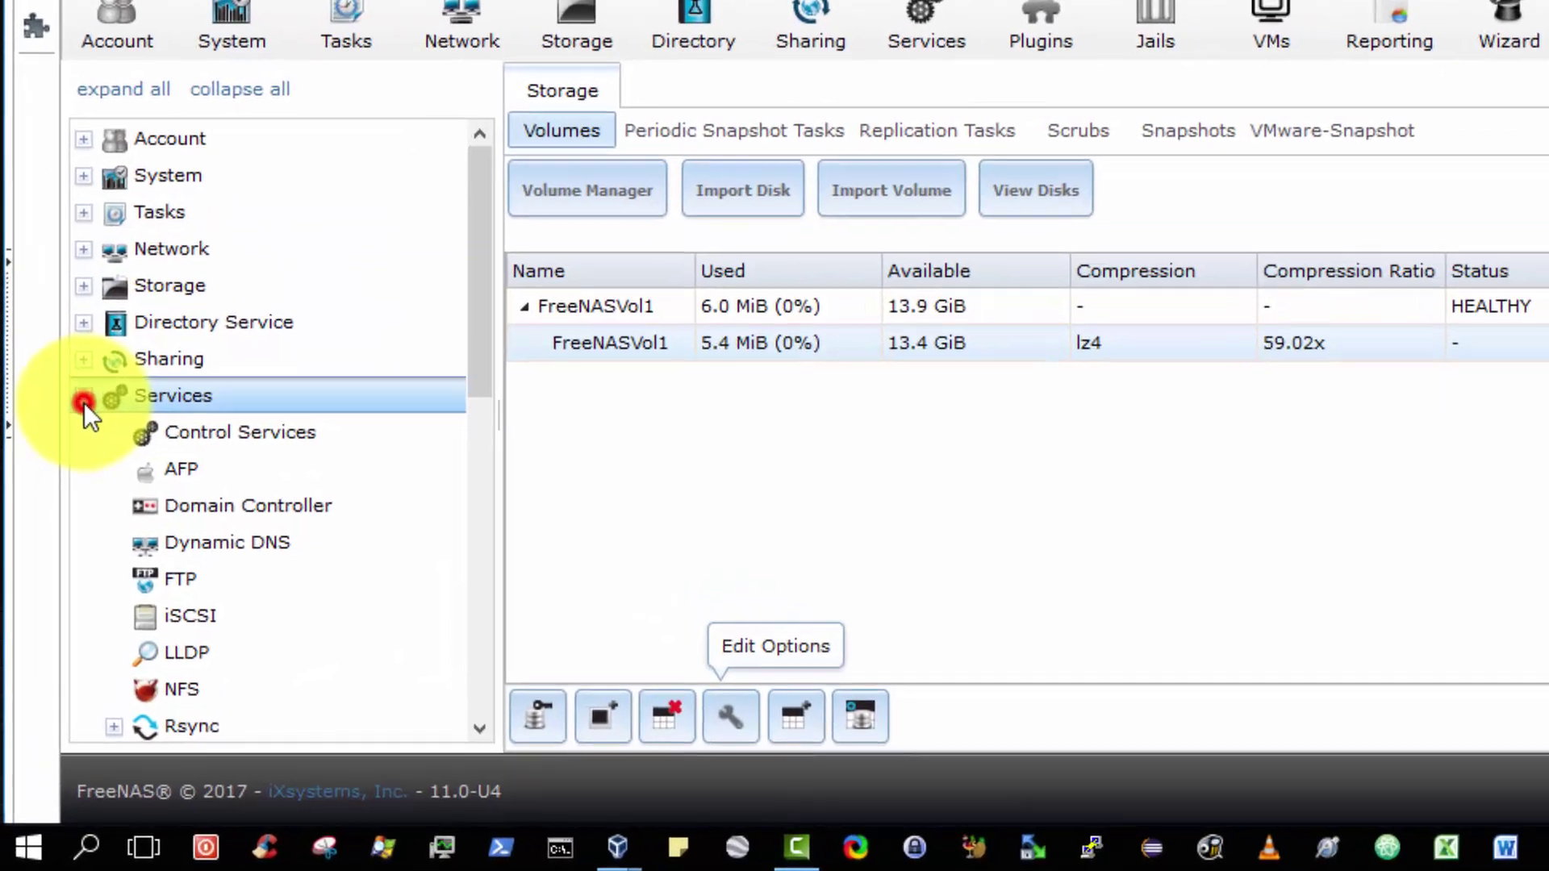
left_click(63, 511)
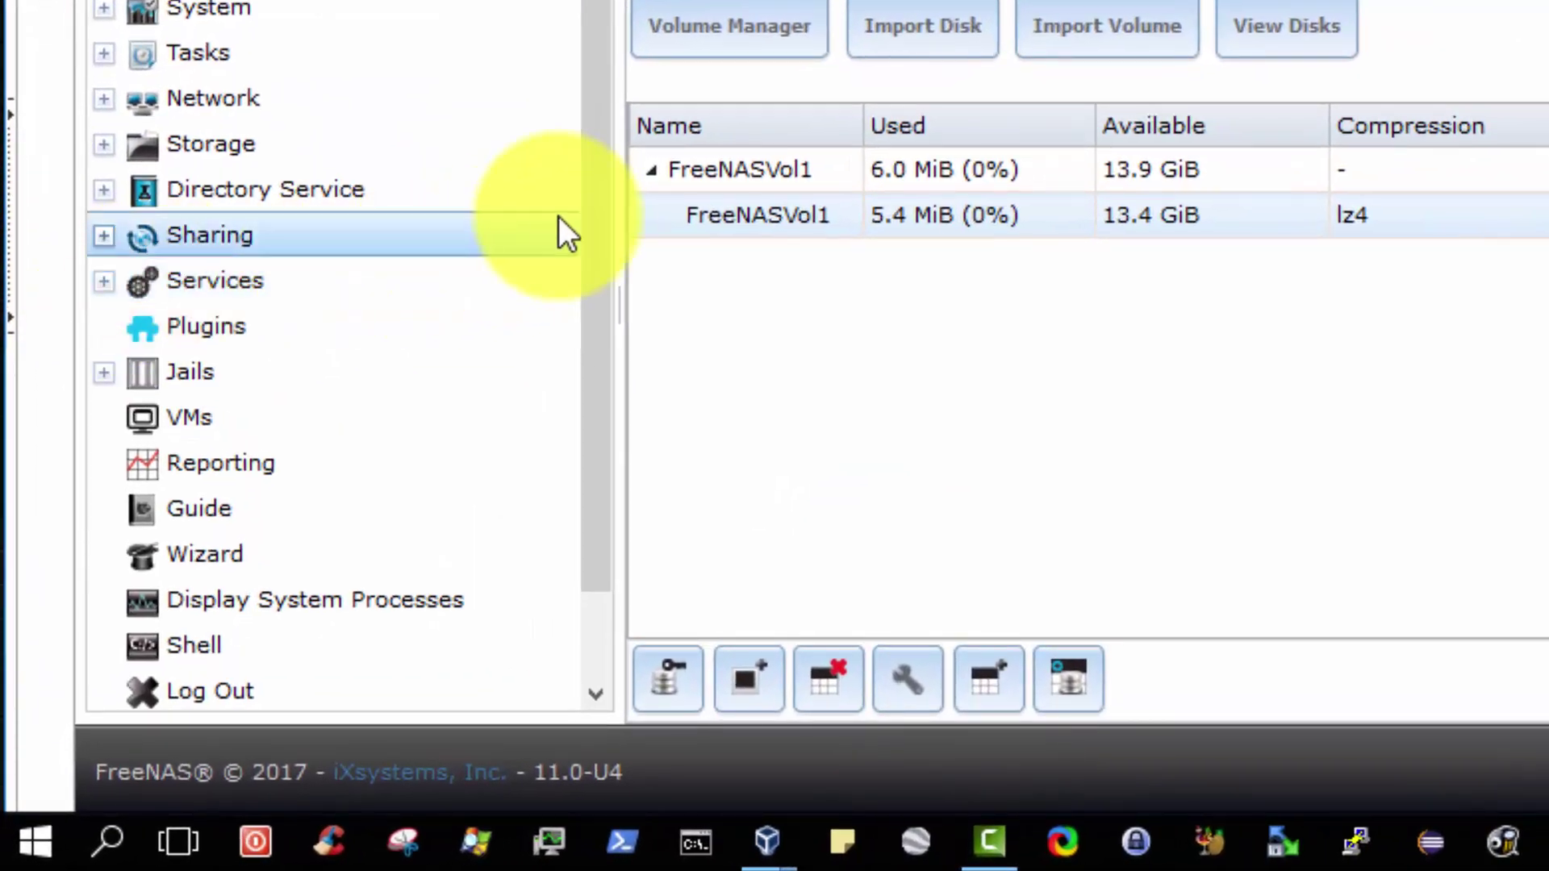
left_click_drag(592, 215, 607, 408)
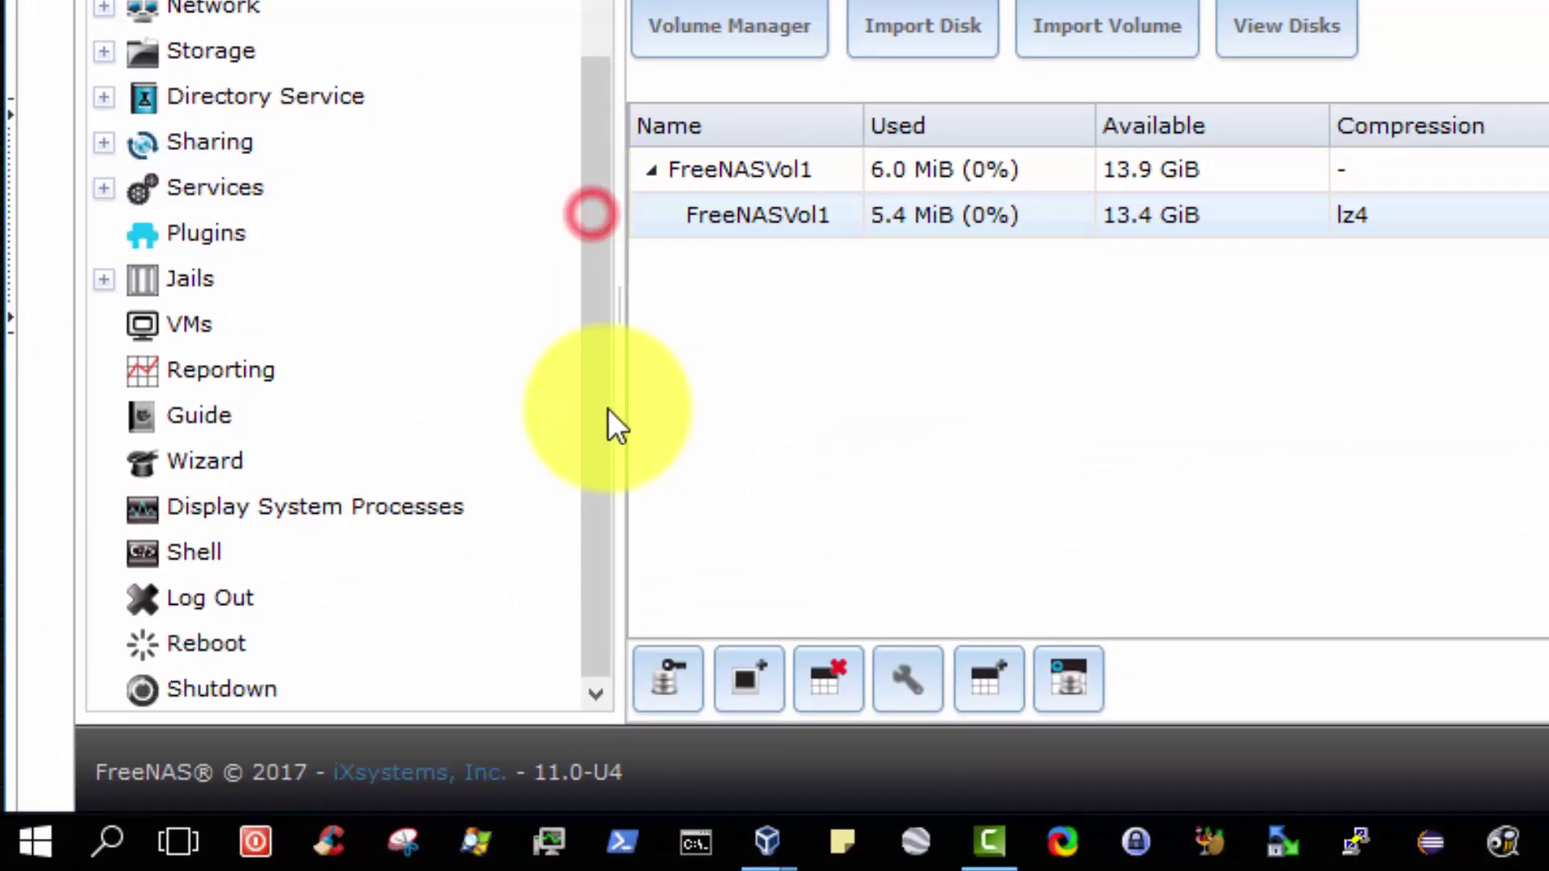
left_click(191, 550)
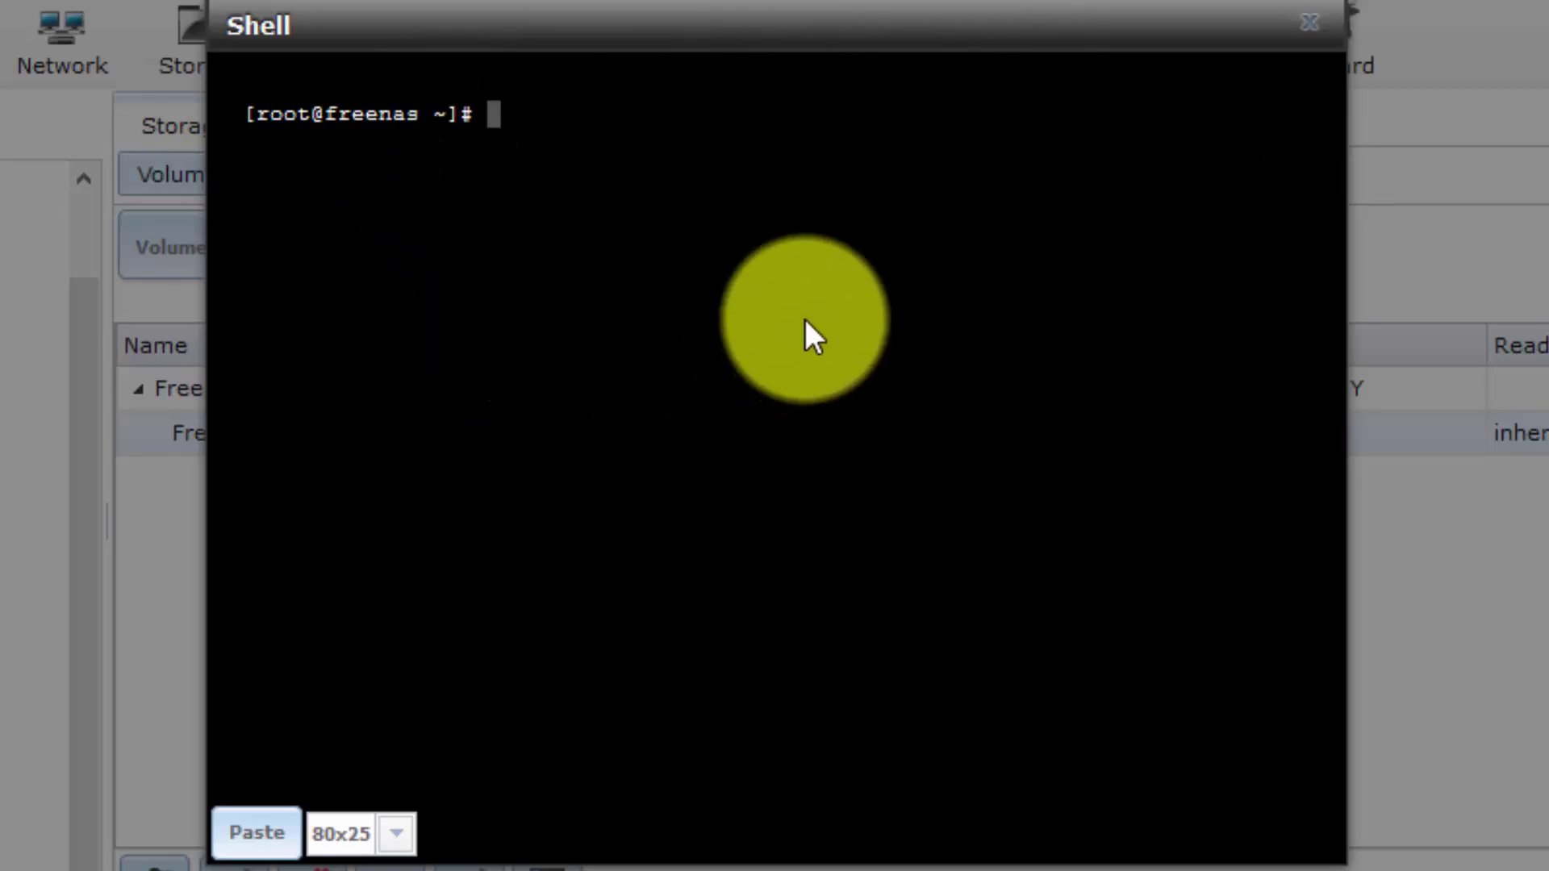
Step: Change into /mnt, then /mnt/FreeNASVol1, listing each with ls -al
type("cd /mnt")
key("Return")
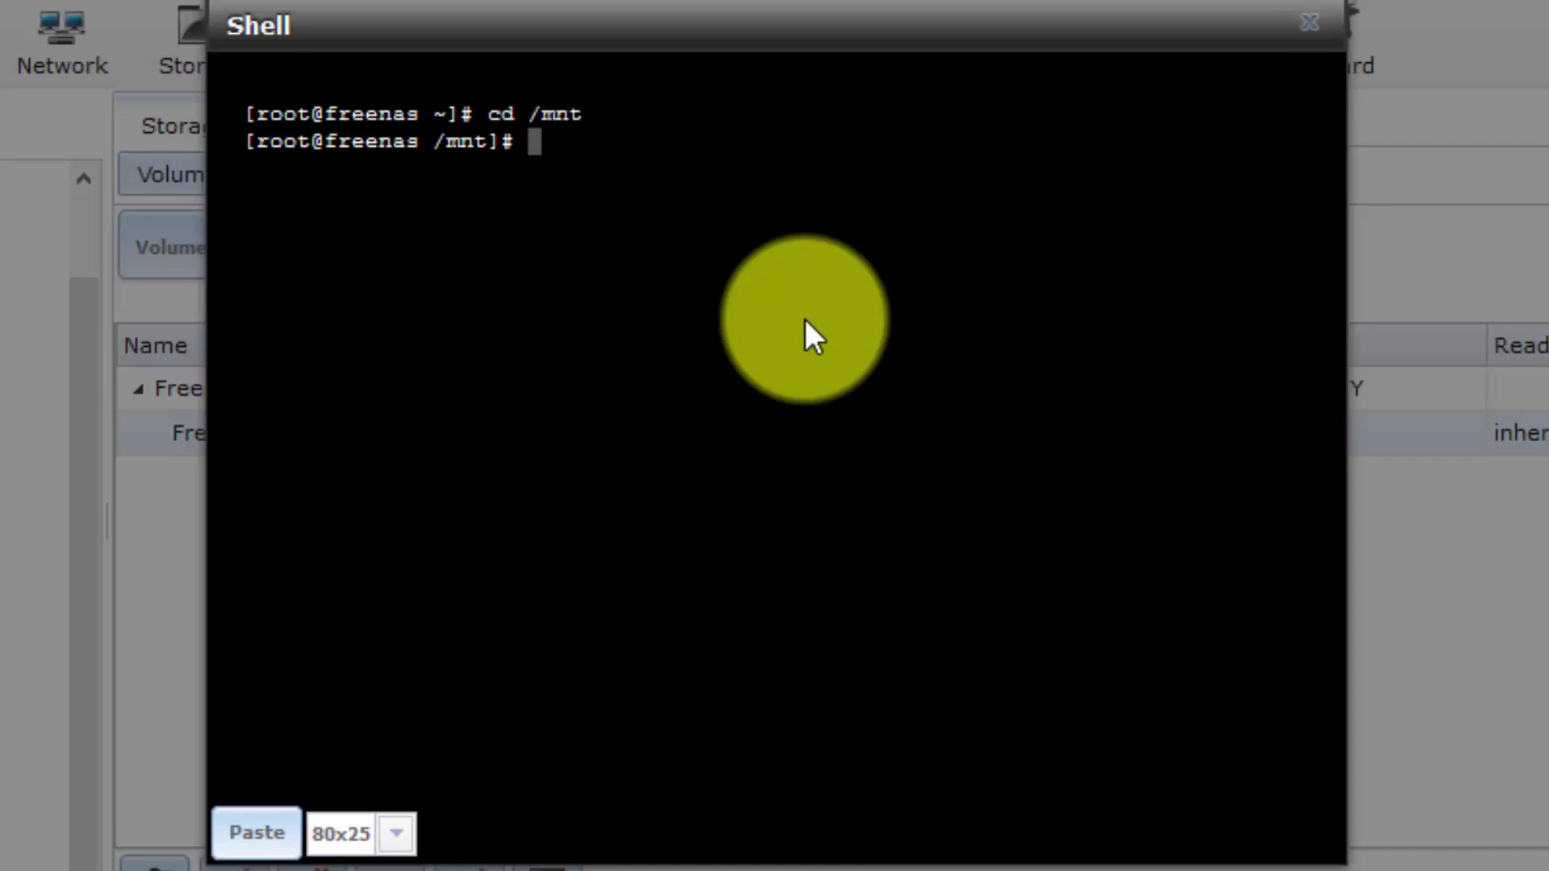
type("ls -al")
key("Return")
type("cd ")
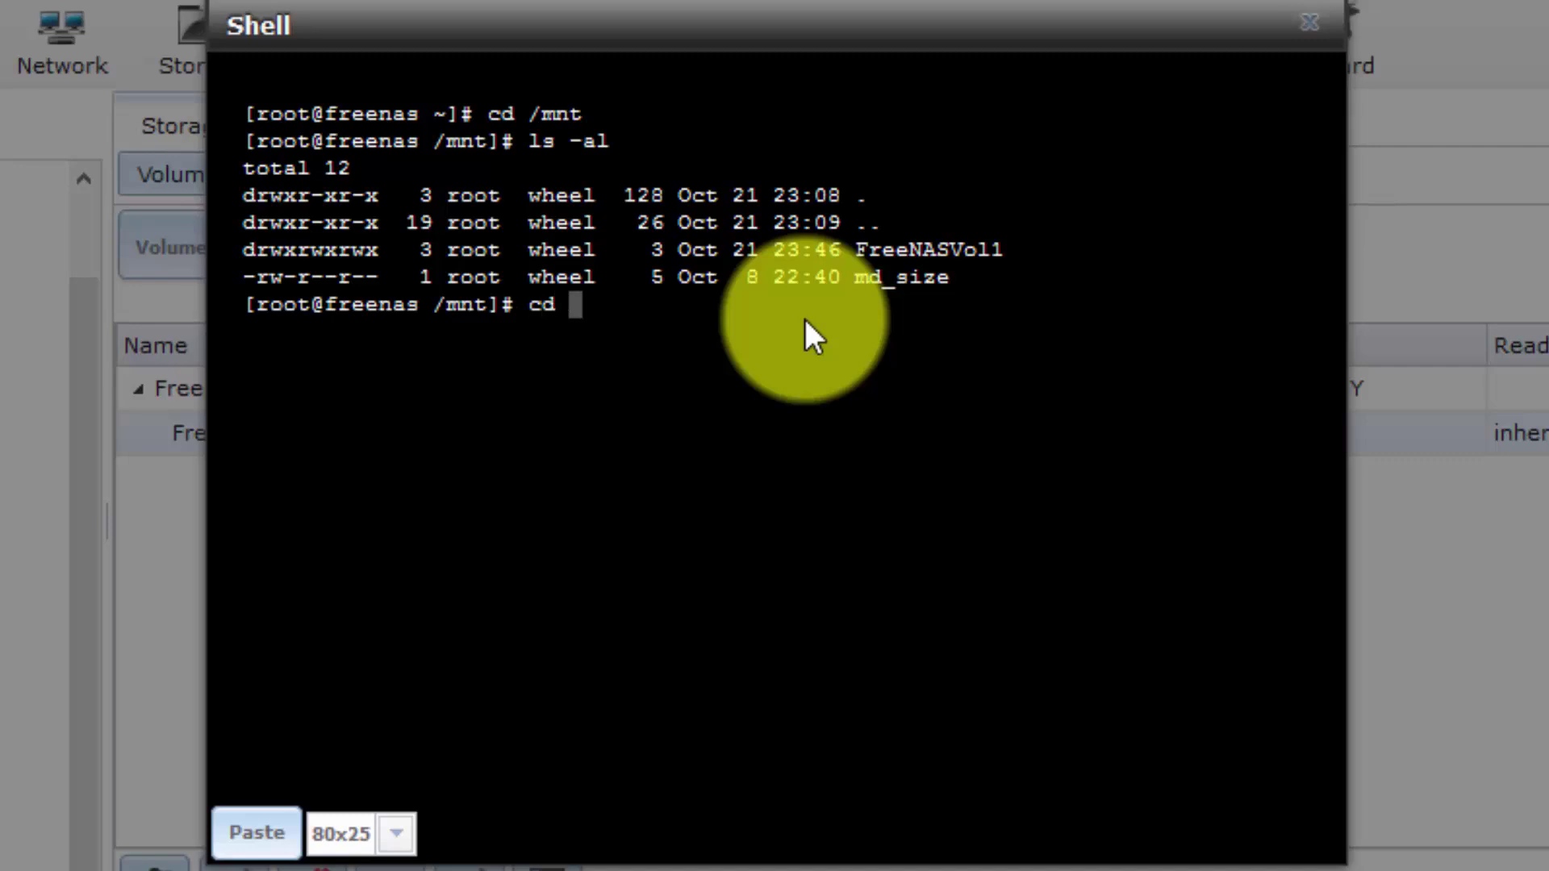
type("Fre")
key("Tab")
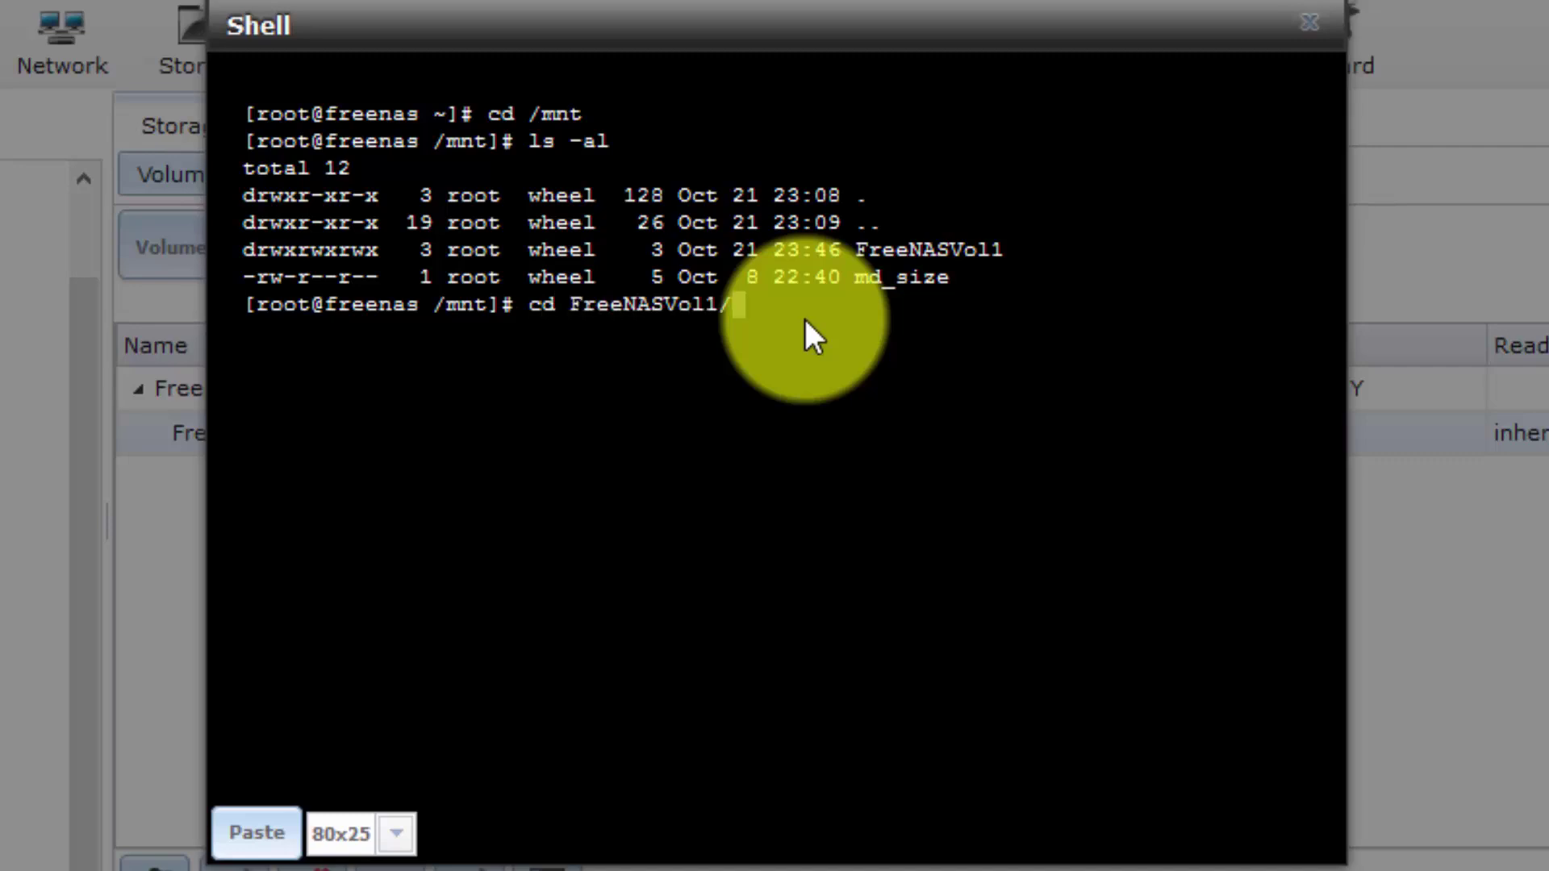
key("Return")
type("ls -al")
key("Return")
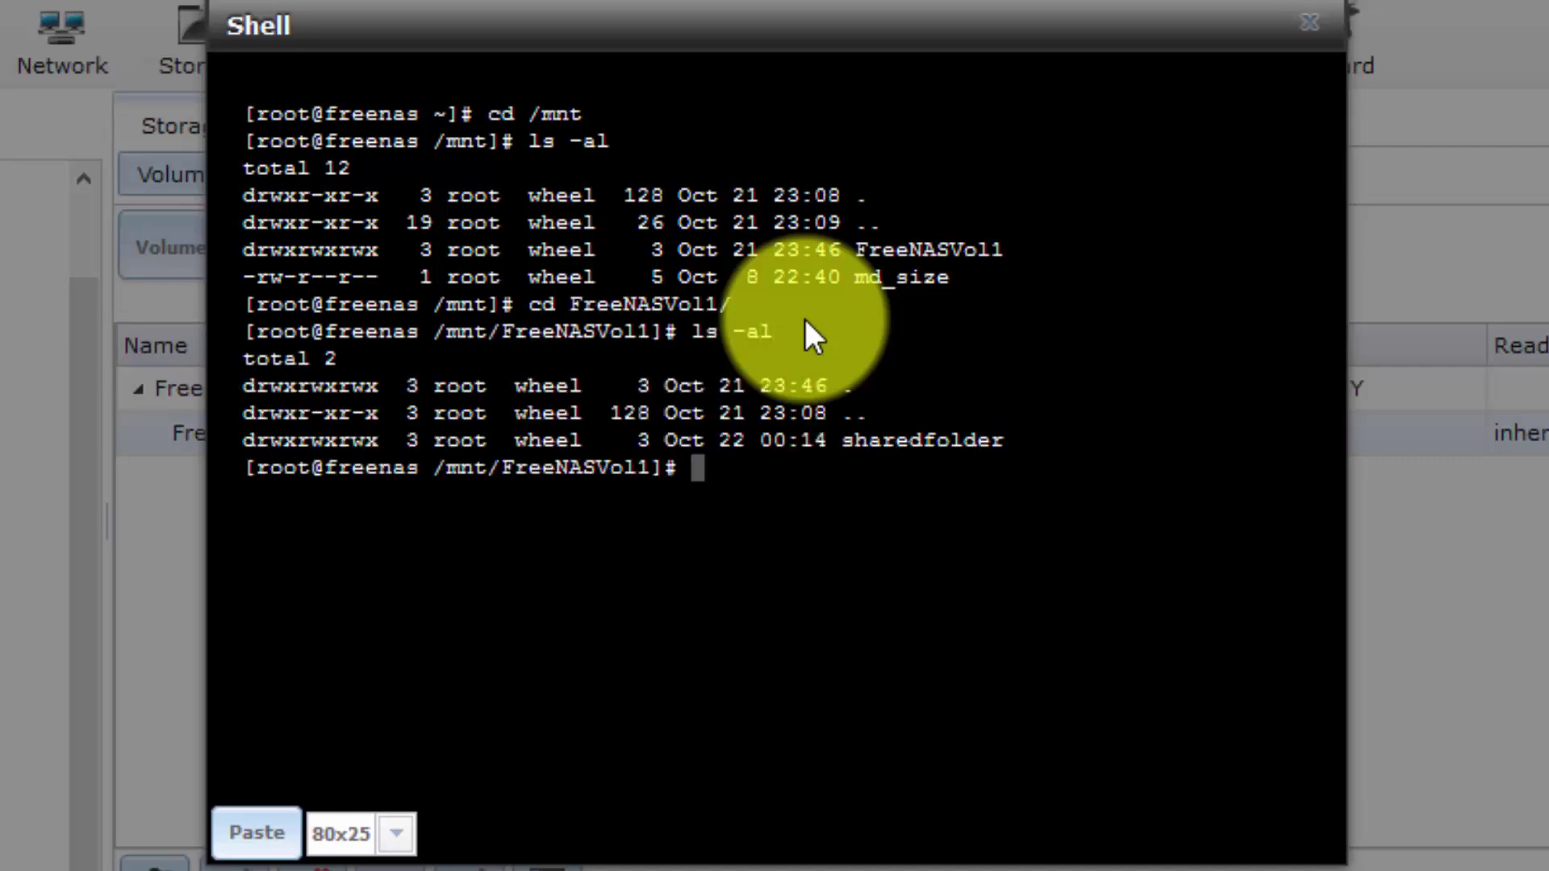
Step: Enter sharedfolder and list it, finding testfolder owned by nobody; bring myshare window forward
type("cd s")
key("Tab")
key("Return")
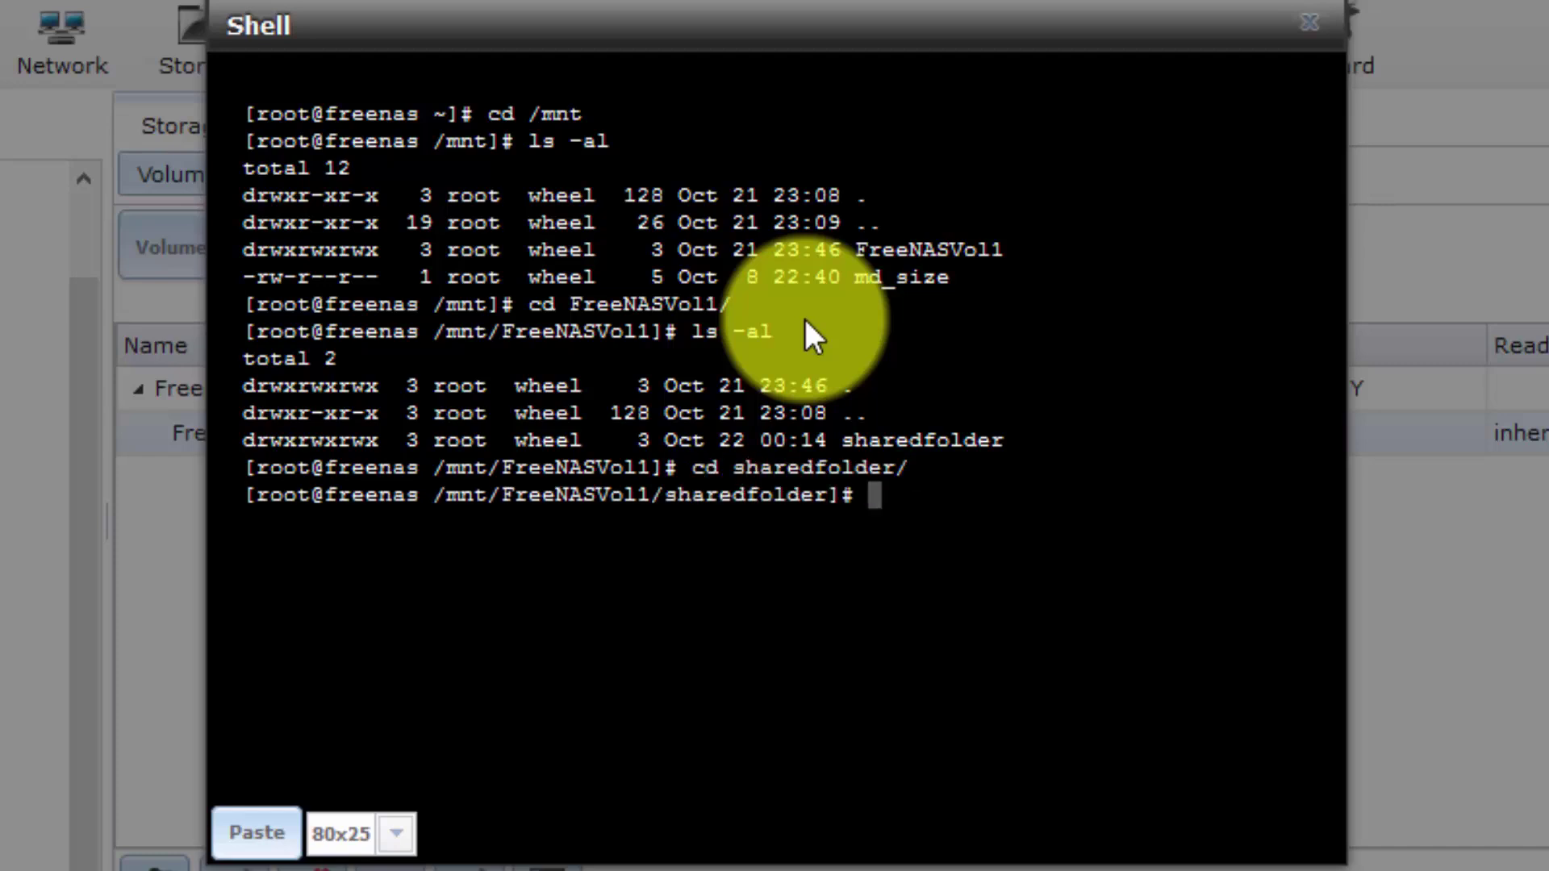
type("ls -al")
key("Return")
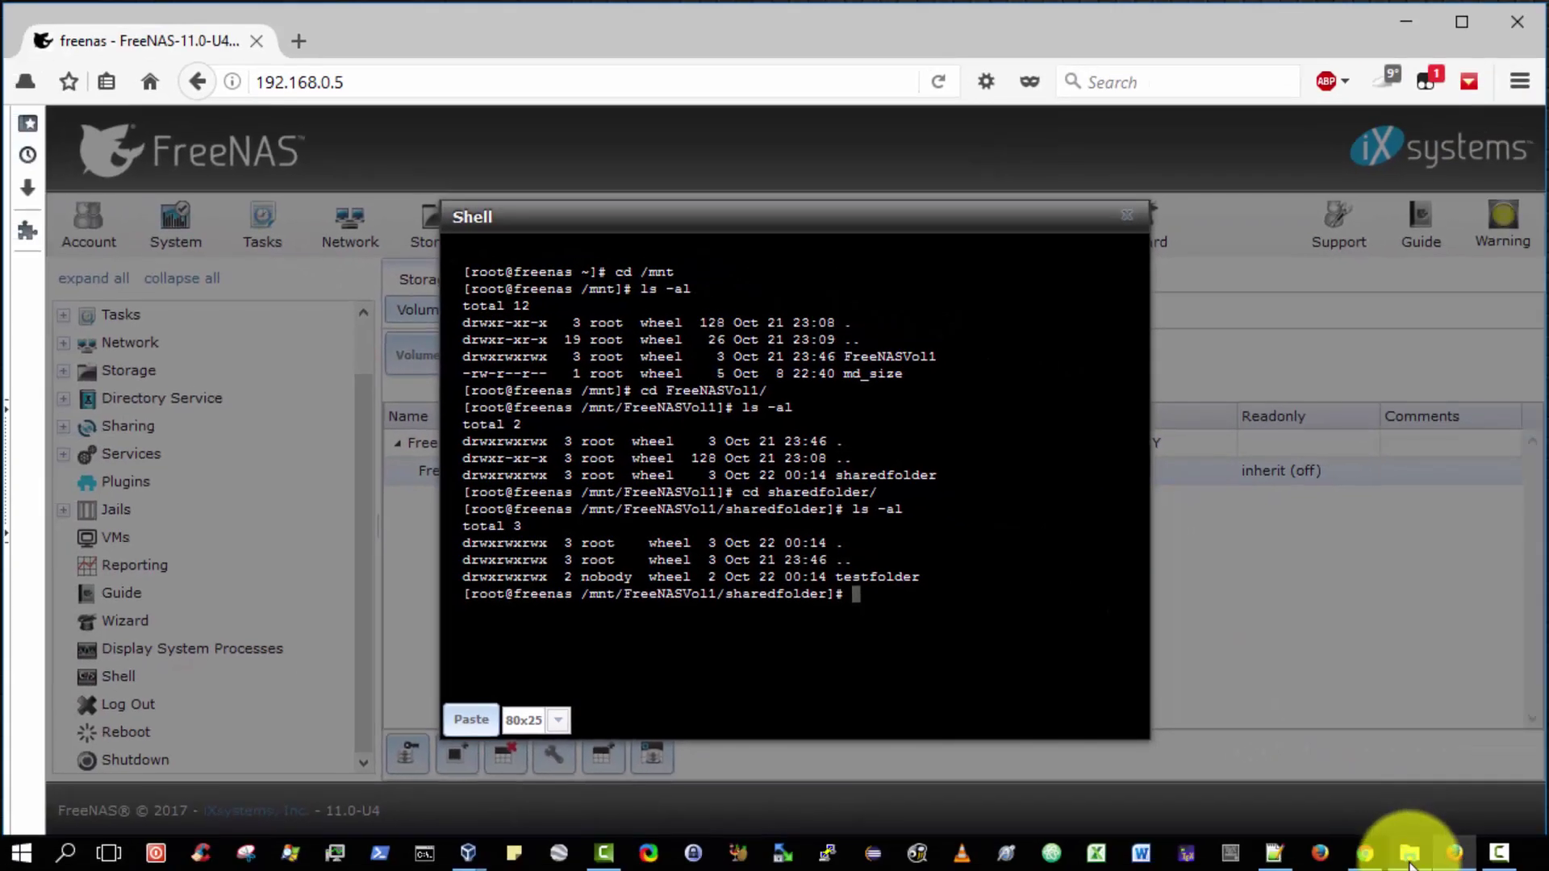
left_click(1410, 857)
left_click_drag(936, 76, 839, 78)
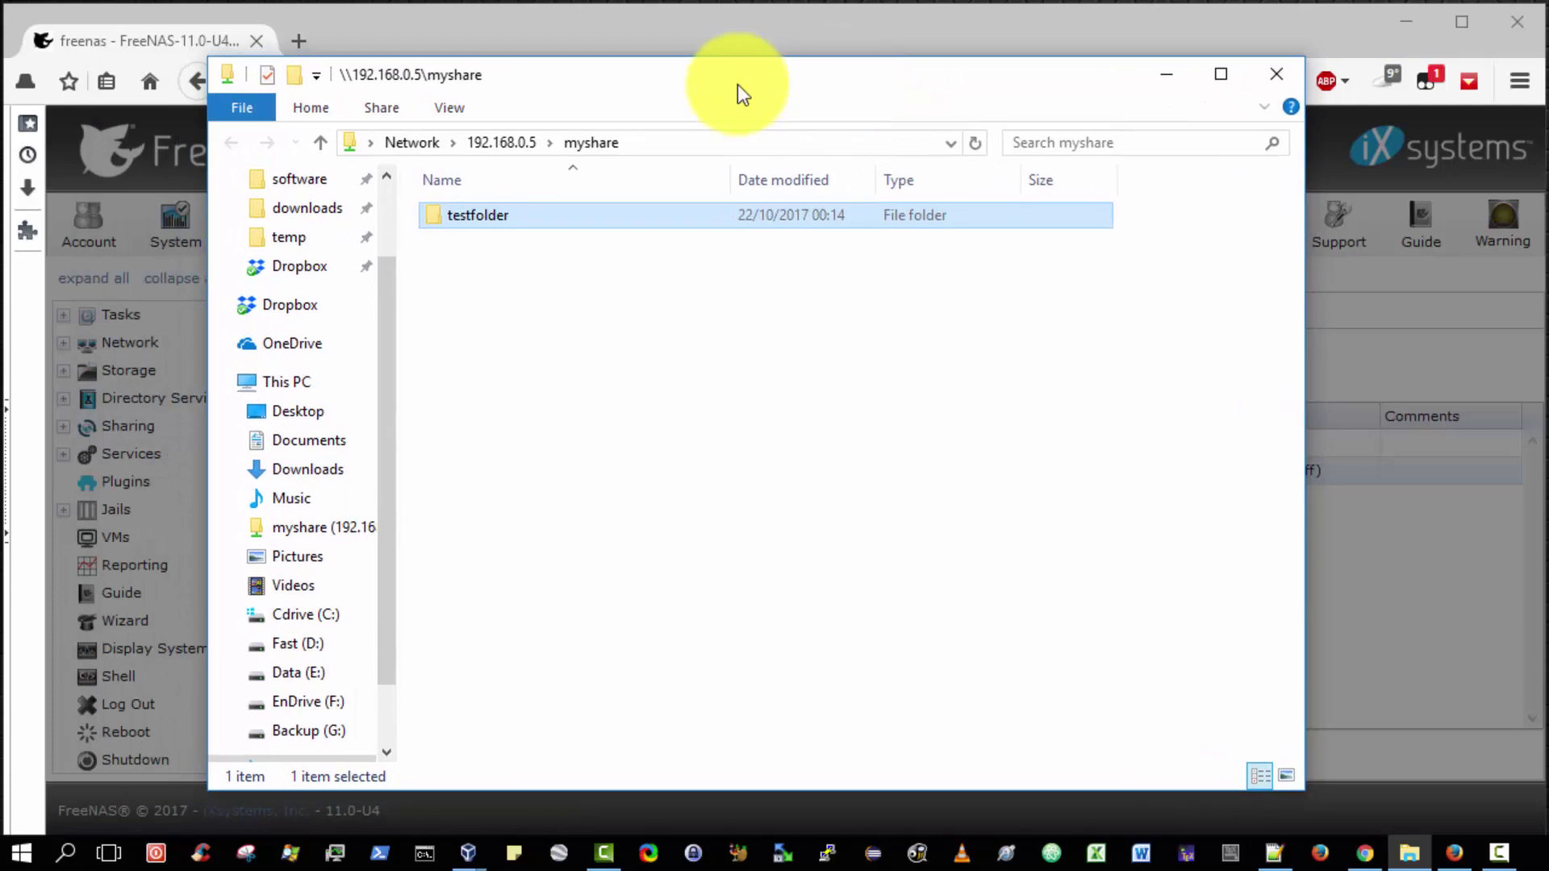
Step: Run mkdir myfolder in sharedfolder and confirm it with ls -al
left_click(156, 48)
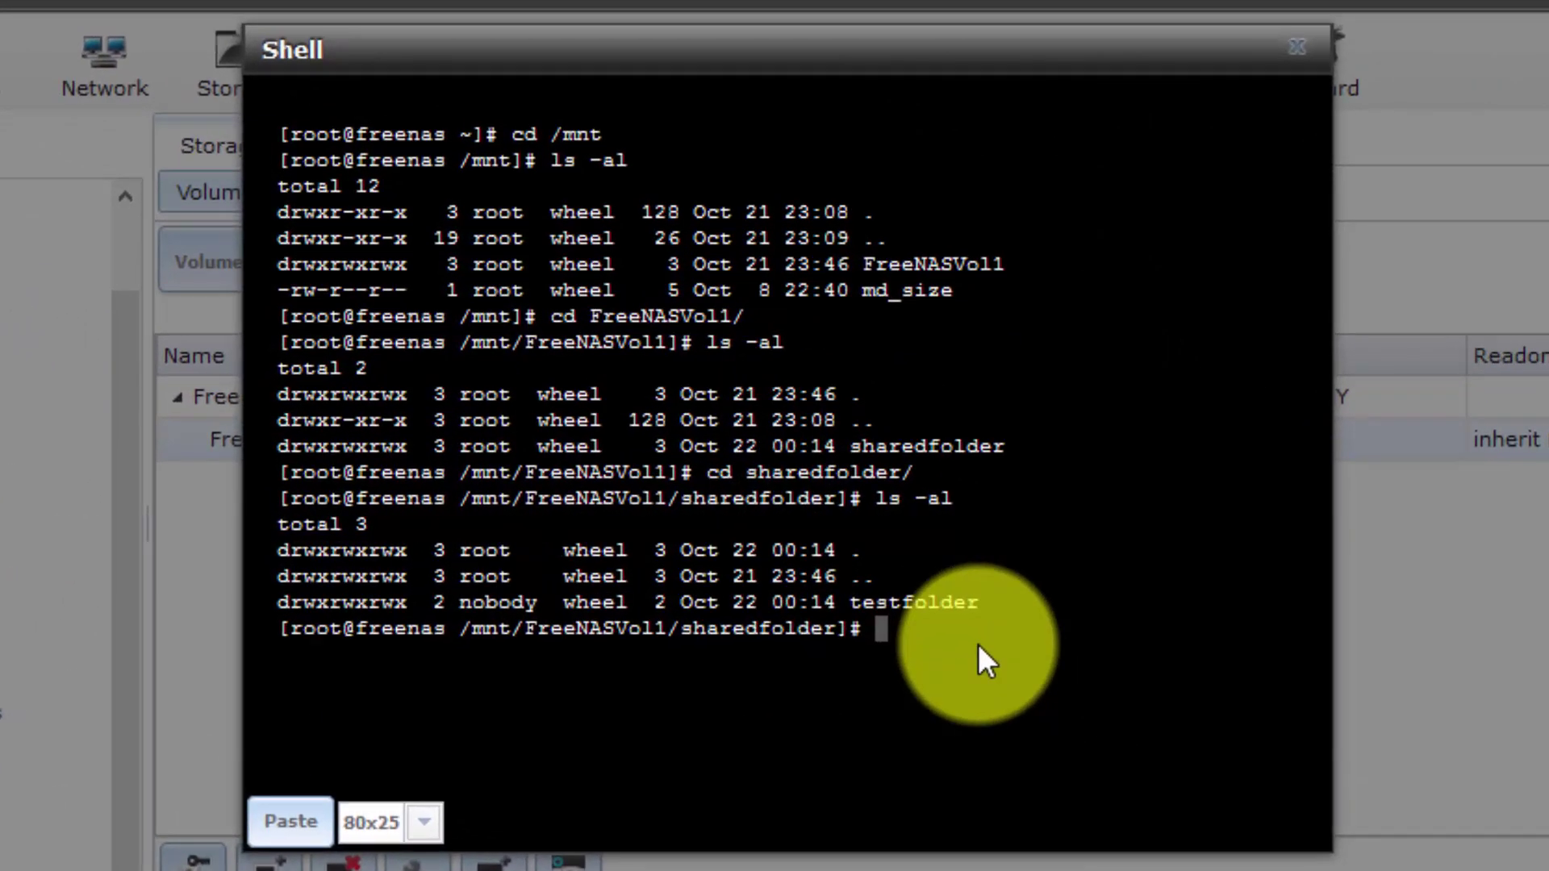
type("mkdir myfo")
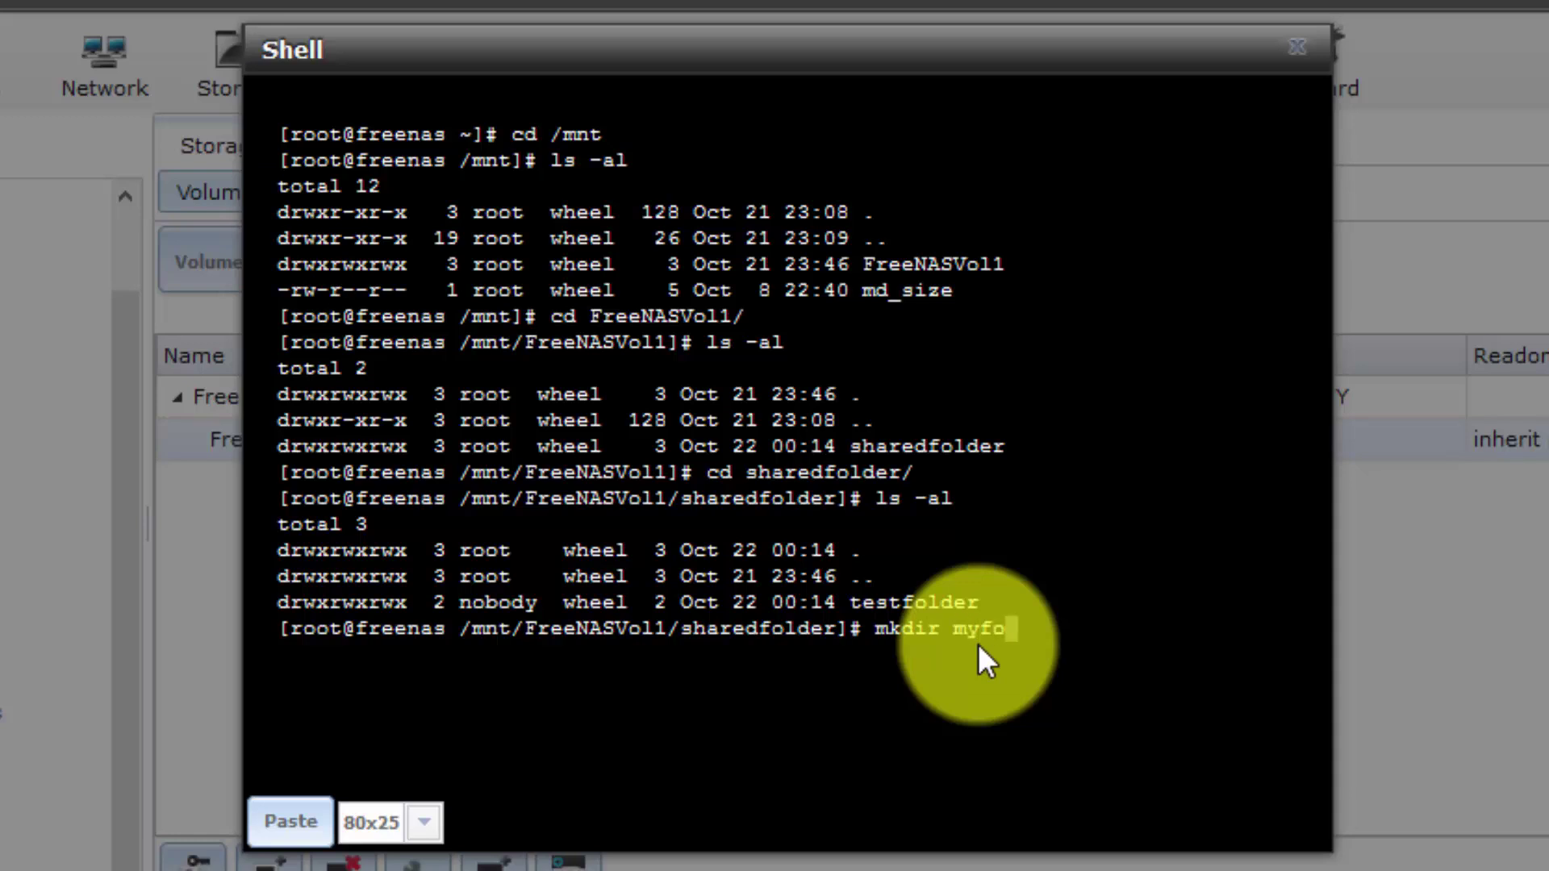
type("lder")
key("Return")
type("ls -")
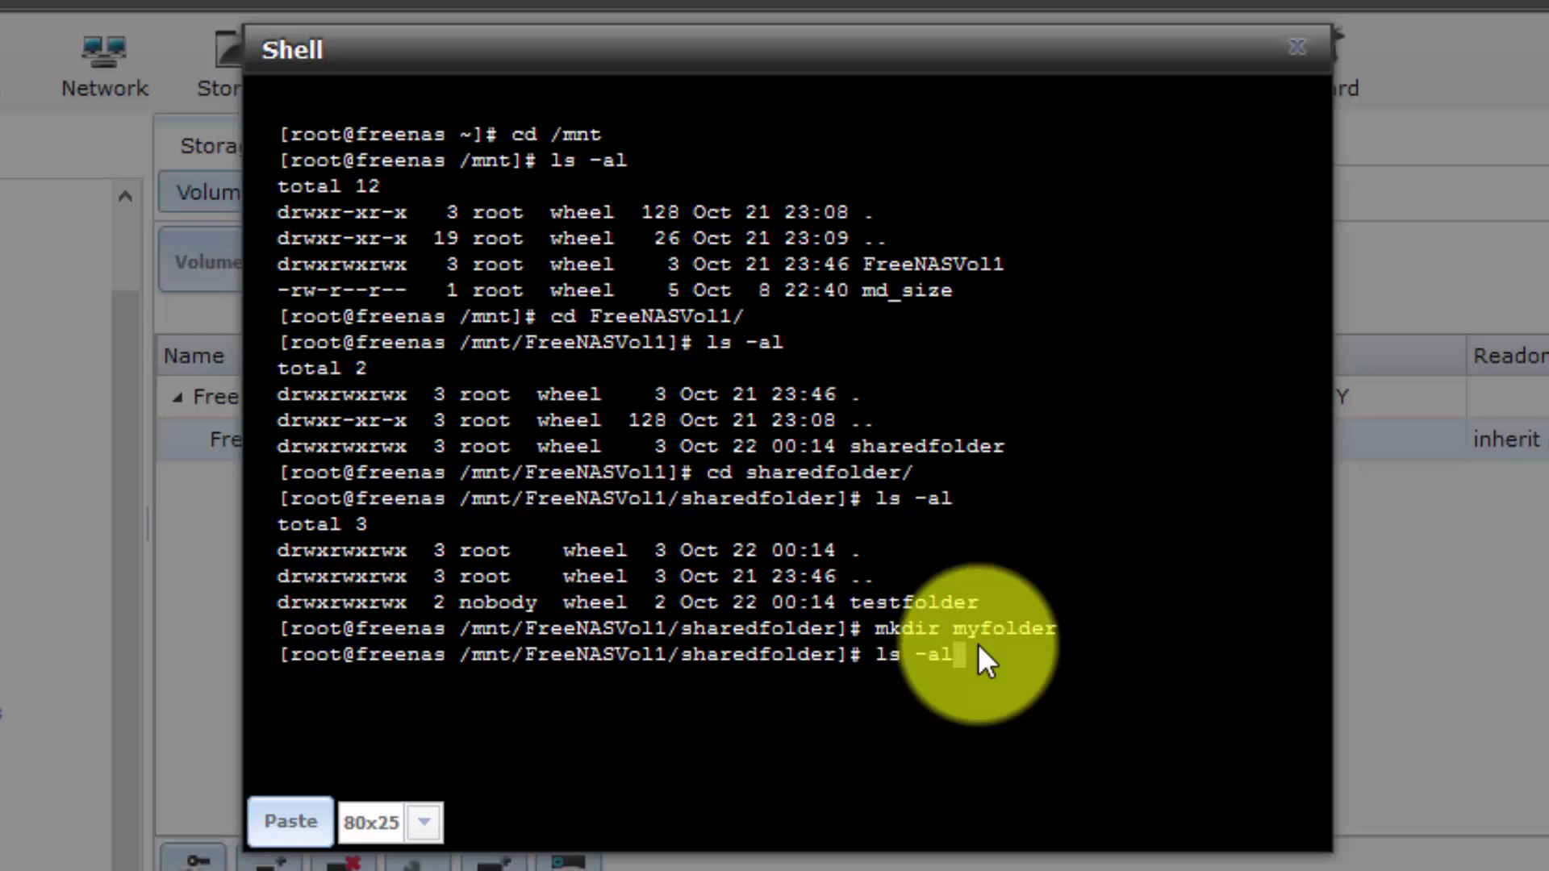
type("al")
key("Return")
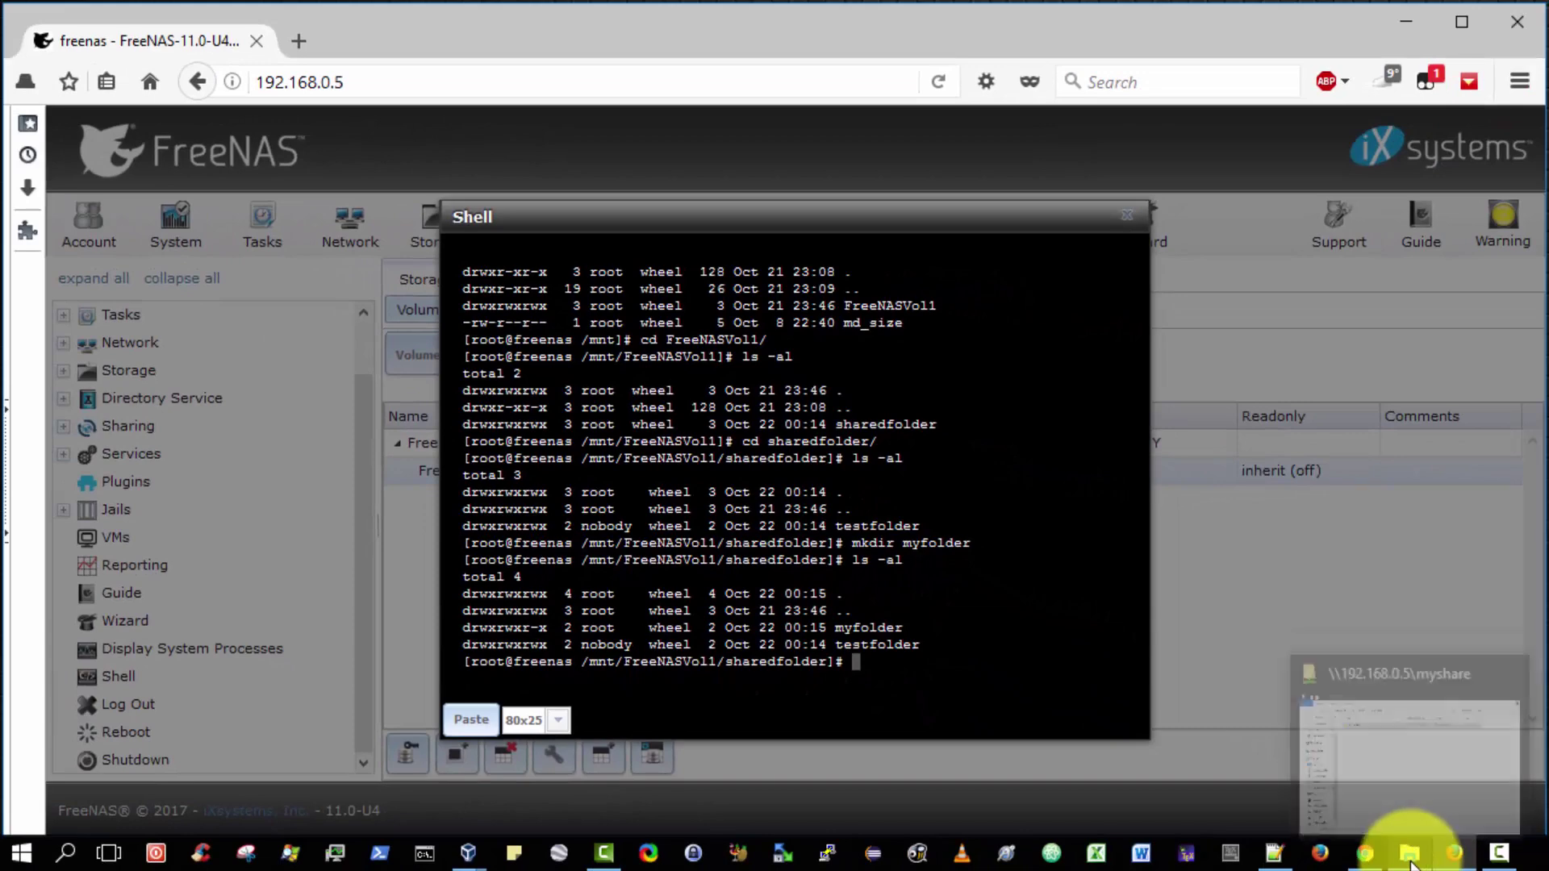
Step: Refresh the myshare window to see myfolder beside testfolder, then close it
left_click(1410, 853)
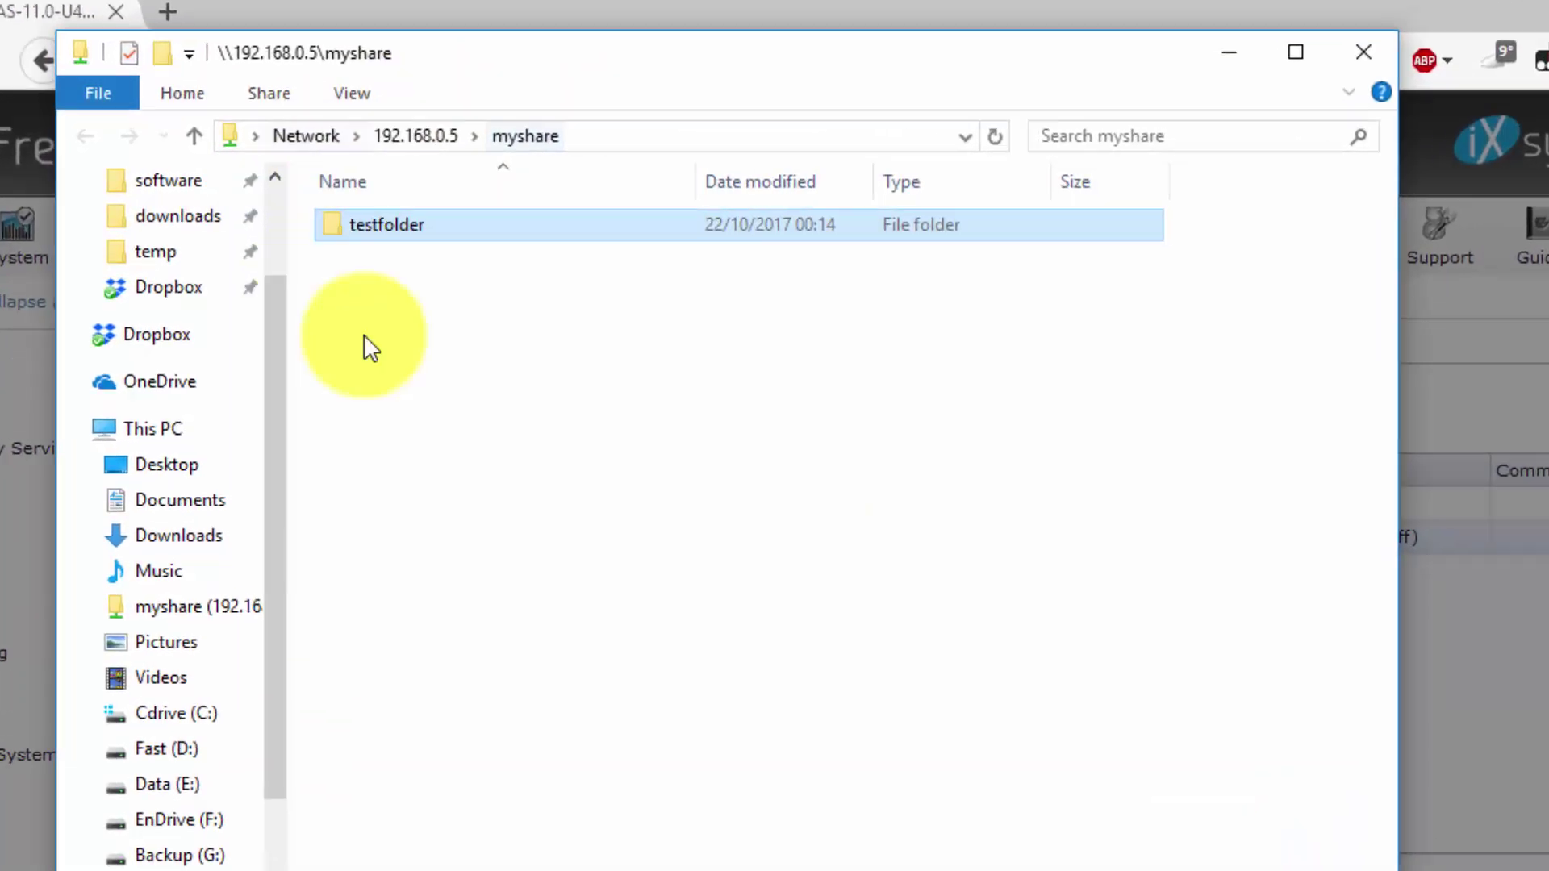
left_click(1029, 124)
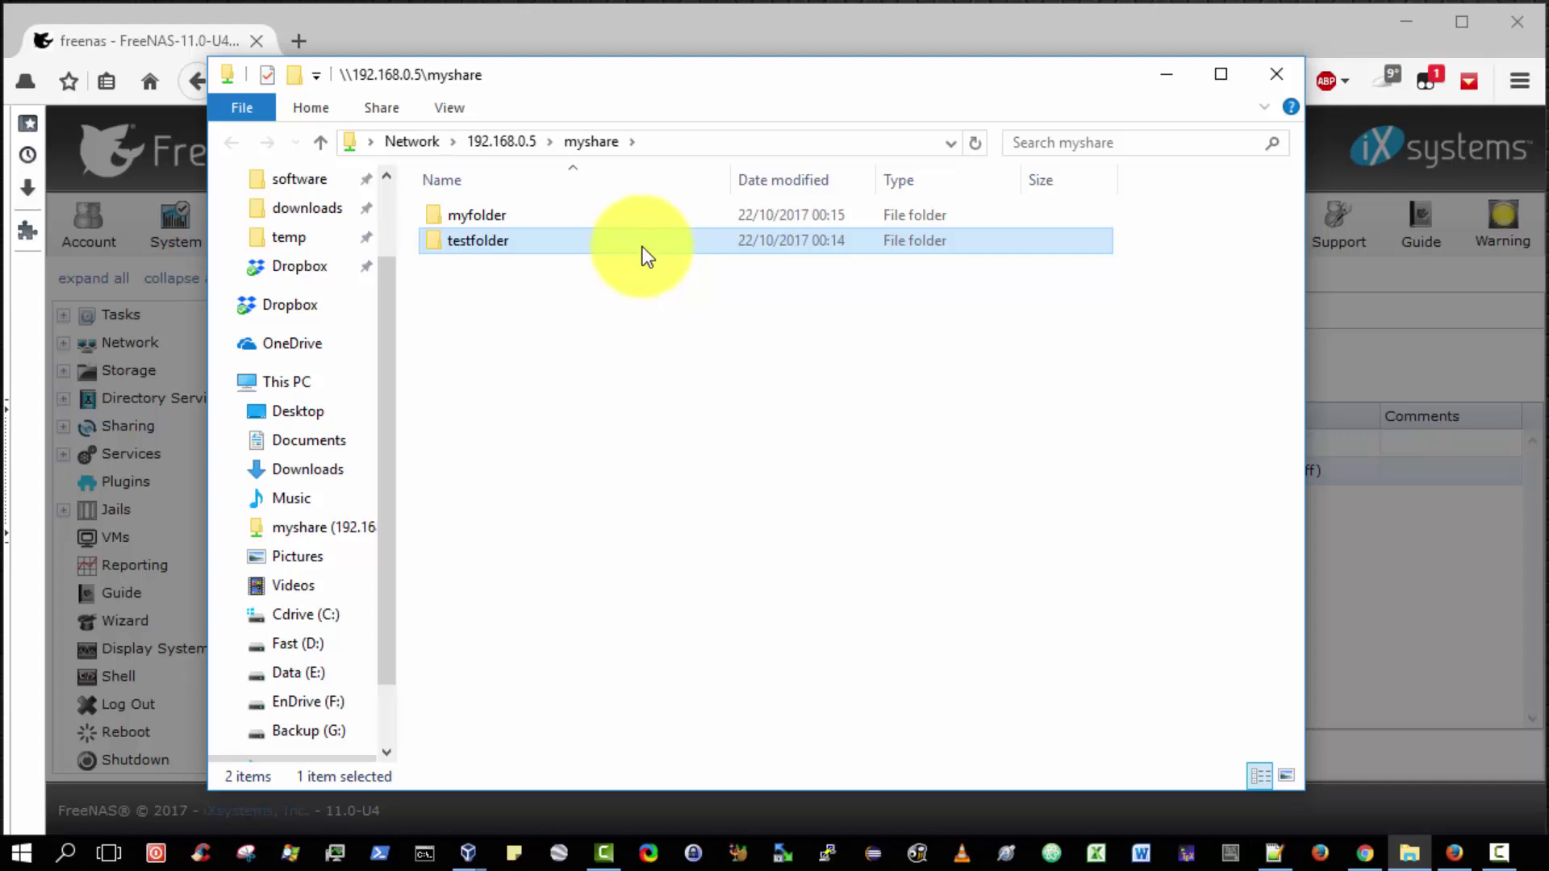
left_click(1282, 73)
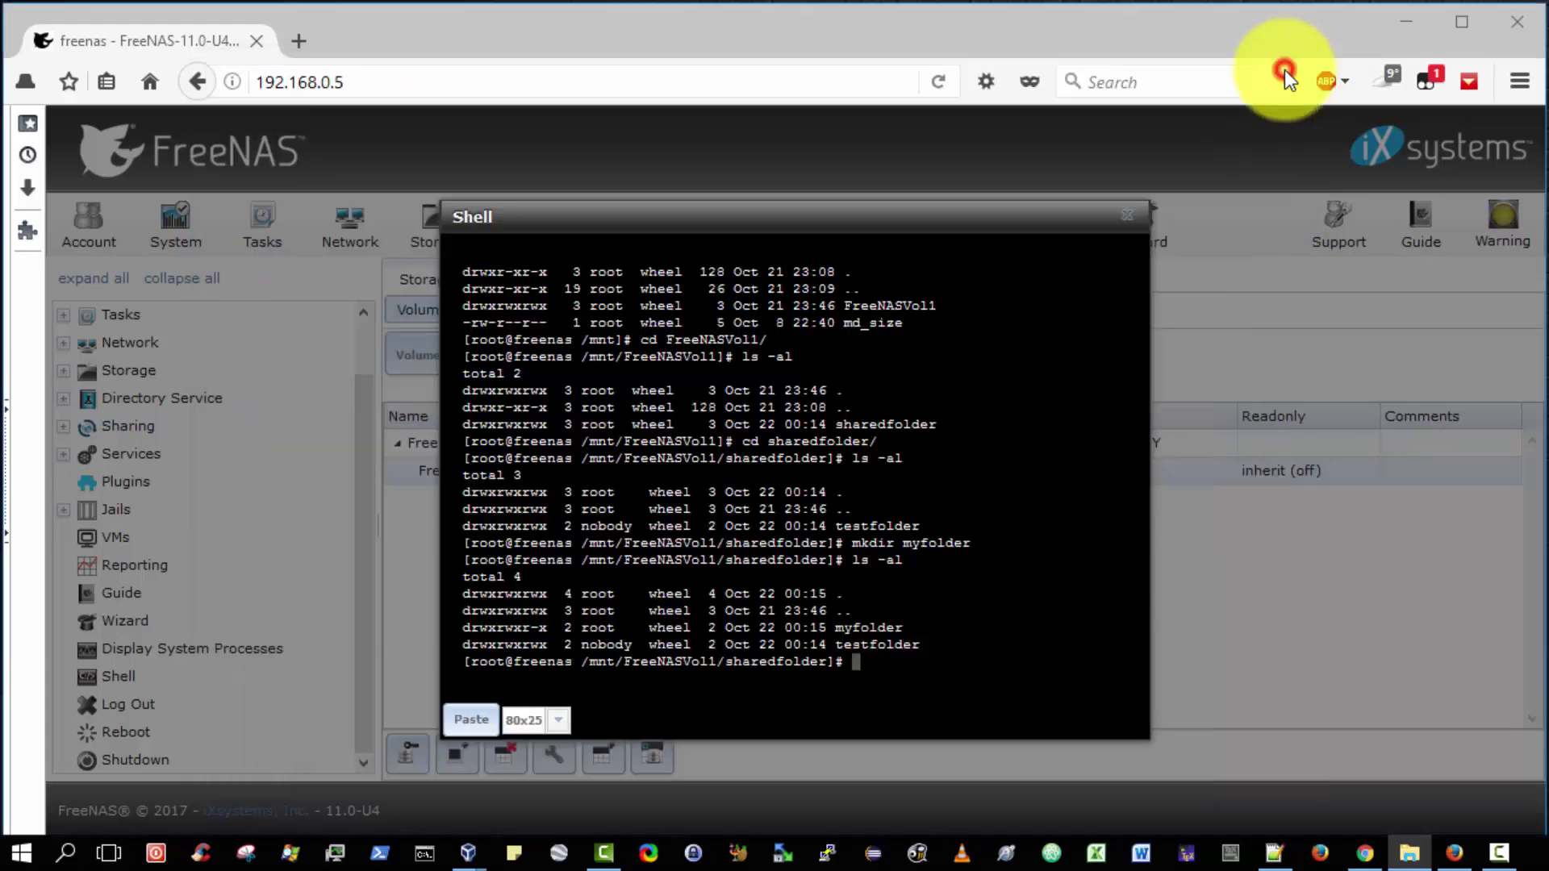